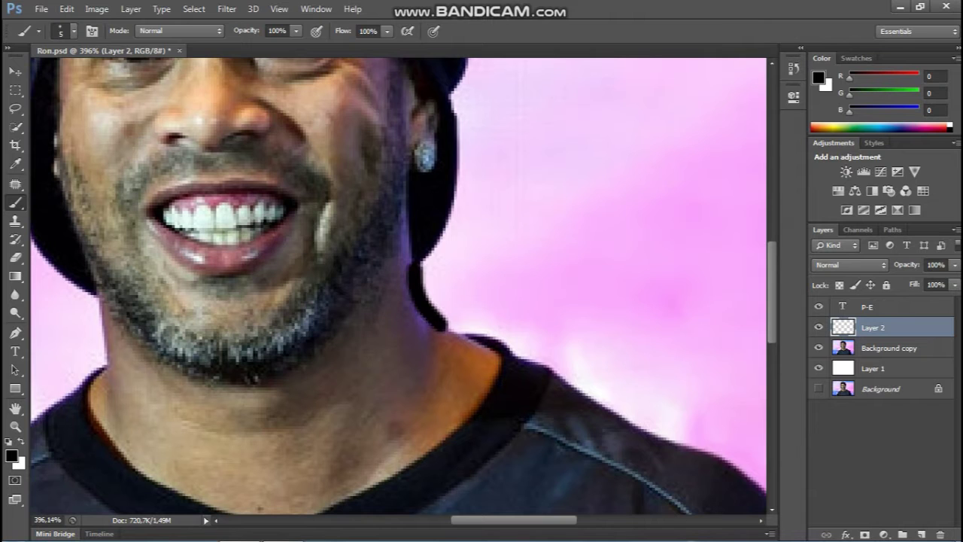
Trace the photo's right shoulder and outer sleeve edge down to the image's lower edge on Layer 2 with a 5 px black brush
{"action": "scroll", "coordinate": [399, 286], "scroll_direction": "down", "scroll_amount": 5}
{"action": "scroll", "coordinate": [399, 286], "scroll_direction": "right", "scroll_amount": 5}
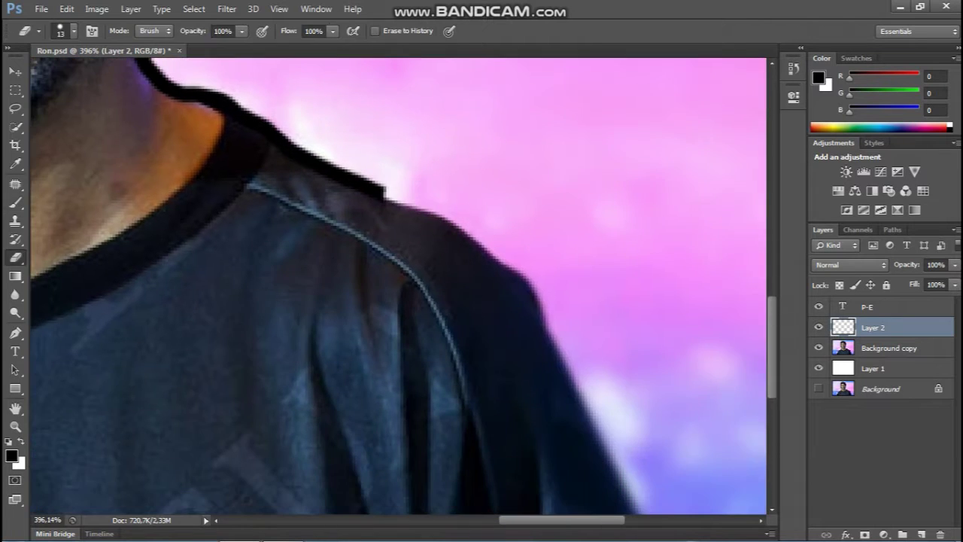
{"action": "key", "text": "e"}
{"action": "key", "text": "alt+bracketleft"}
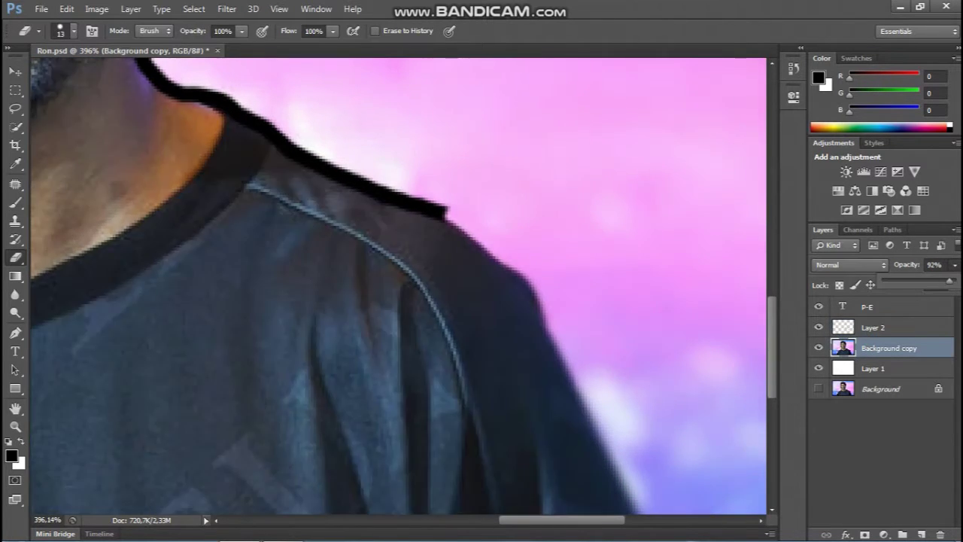
{"action": "left_click", "coordinate": [873, 327]}
{"action": "key", "text": "b"}
{"action": "mouse_move", "coordinate": [445, 215]}
{"action": "left_mouse_down"}
{"action": "mouse_move", "coordinate": [496, 251]}
{"action": "mouse_move", "coordinate": [549, 323]}
{"action": "mouse_move", "coordinate": [585, 402]}
{"action": "left_mouse_up"}
{"action": "scroll", "coordinate": [399, 286], "scroll_direction": "down", "scroll_amount": 5}
{"action": "scroll", "coordinate": [399, 286], "scroll_direction": "right", "scroll_amount": 1}
{"action": "mouse_move", "coordinate": [459, 92]}
{"action": "left_mouse_down"}
{"action": "mouse_move", "coordinate": [490, 129]}
{"action": "mouse_move", "coordinate": [546, 265]}
{"action": "left_mouse_up"}
{"action": "key", "text": "ctrl+0"}
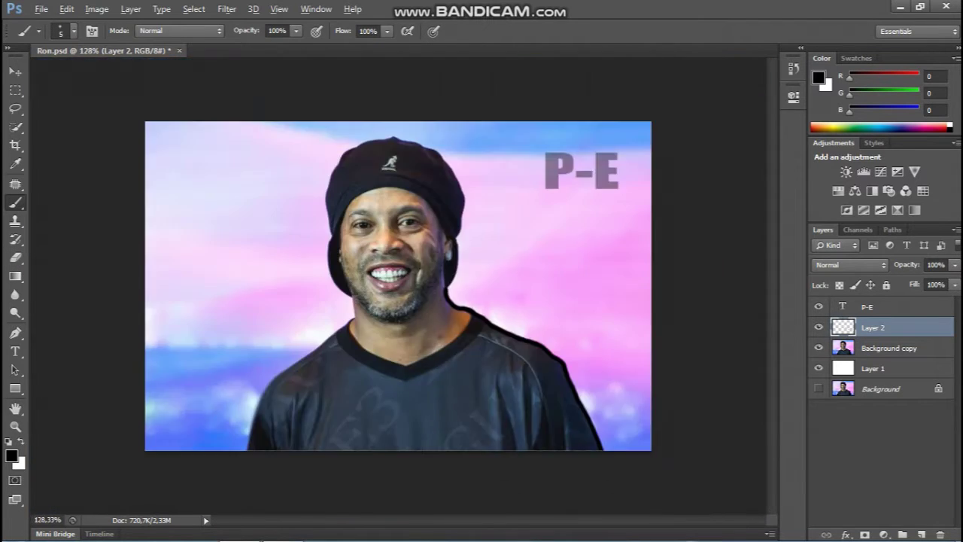
Trace the left side of the neck and the upper left shoulder in black on Layer 2, undoing bad strokes
{"action": "scroll", "coordinate": [463, 269], "scroll_direction": "up", "scroll_amount": 3}
{"action": "mouse_move", "coordinate": [374, 265]}
{"action": "left_mouse_down"}
{"action": "mouse_move", "coordinate": [398, 345]}
{"action": "mouse_move", "coordinate": [332, 383]}
{"action": "mouse_move", "coordinate": [222, 478]}
{"action": "left_mouse_up"}
{"action": "scroll", "coordinate": [222, 478], "scroll_direction": "down", "scroll_amount": 4}
{"action": "scroll", "coordinate": [222, 478], "scroll_direction": "left", "scroll_amount": 2}
{"action": "key", "text": "ctrl+alt+z"}
{"action": "key", "text": "ctrl+alt+z"}
{"action": "mouse_move", "coordinate": [379, 269]}
{"action": "left_mouse_down"}
{"action": "mouse_move", "coordinate": [328, 329]}
{"action": "mouse_move", "coordinate": [322, 322]}
{"action": "mouse_move", "coordinate": [279, 351]}
{"action": "mouse_move", "coordinate": [173, 433]}
{"action": "left_mouse_up"}
{"action": "key", "text": "ctrl+z"}
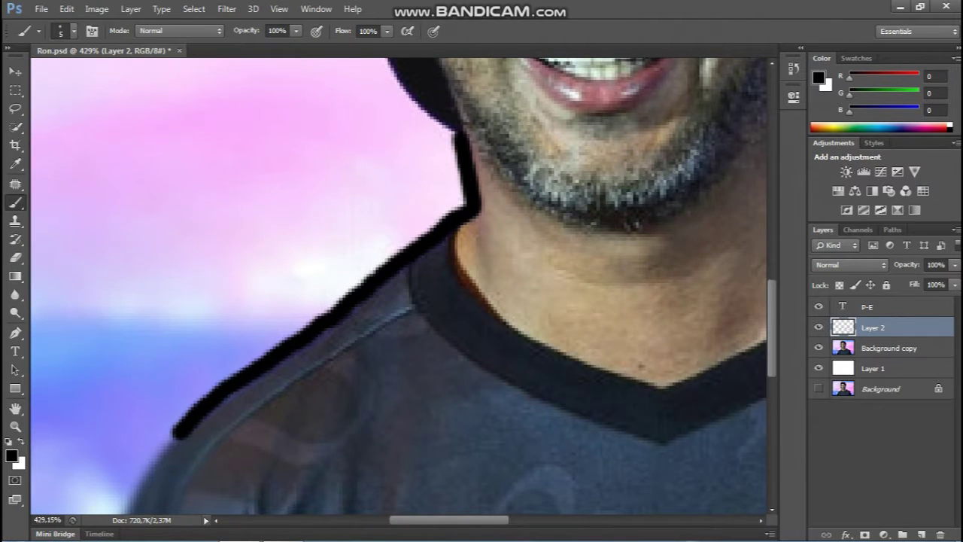
Continue the black outline along the left shoulder and outer sleeve down to the image's lower edge
{"action": "scroll", "coordinate": [173, 432], "scroll_direction": "down", "scroll_amount": 4}
{"action": "scroll", "coordinate": [173, 433], "scroll_direction": "left", "scroll_amount": 3}
{"action": "key", "text": "ctrl+z"}
{"action": "mouse_move", "coordinate": [378, 242]}
{"action": "left_mouse_down"}
{"action": "mouse_move", "coordinate": [305, 339]}
{"action": "mouse_move", "coordinate": [267, 431]}
{"action": "left_mouse_up"}
{"action": "scroll", "coordinate": [267, 431], "scroll_direction": "down", "scroll_amount": 4}
{"action": "scroll", "coordinate": [267, 431], "scroll_direction": "left", "scroll_amount": 1}
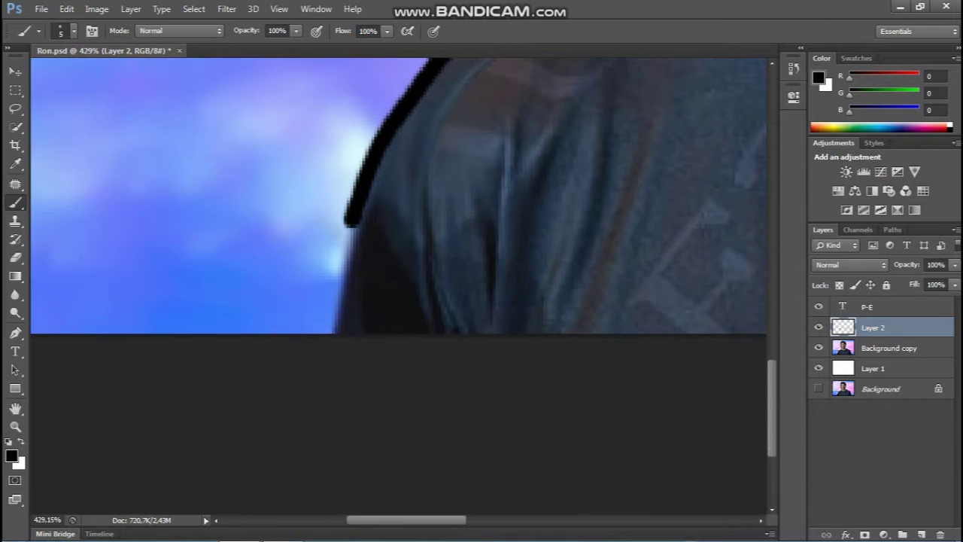
{"action": "left_click_drag", "start_coordinate": [350, 221], "coordinate": [323, 331]}
Outline the left side of the head covering from the neck up to the hat's peak with the 5 px black brush
{"action": "scroll", "coordinate": [323, 331], "scroll_direction": "up", "scroll_amount": 10}
{"action": "scroll", "coordinate": [323, 331], "scroll_direction": "right", "scroll_amount": 3}
{"action": "scroll", "coordinate": [305, 228], "scroll_direction": "up", "scroll_amount": 4}
{"action": "scroll", "coordinate": [305, 227], "scroll_direction": "right", "scroll_amount": 1}
{"action": "mouse_move", "coordinate": [305, 228]}
{"action": "left_mouse_down"}
{"action": "mouse_move", "coordinate": [292, 329]}
{"action": "mouse_move", "coordinate": [306, 382]}
{"action": "mouse_move", "coordinate": [373, 451]}
{"action": "left_mouse_up"}
{"action": "scroll", "coordinate": [395, 128], "scroll_direction": "up", "scroll_amount": 4}
{"action": "scroll", "coordinate": [395, 128], "scroll_direction": "right", "scroll_amount": 1}
{"action": "mouse_move", "coordinate": [395, 128]}
{"action": "left_mouse_down"}
{"action": "mouse_move", "coordinate": [329, 164]}
{"action": "mouse_move", "coordinate": [269, 260]}
{"action": "mouse_move", "coordinate": [246, 346]}
{"action": "mouse_move", "coordinate": [259, 486]}
{"action": "mouse_move", "coordinate": [271, 509]}
{"action": "left_mouse_up"}
{"action": "scroll", "coordinate": [271, 509], "scroll_direction": "right", "scroll_amount": 5}
{"action": "scroll", "coordinate": [271, 509], "scroll_direction": "down", "scroll_amount": 1}
{"action": "left_click_drag", "start_coordinate": [310, 84], "coordinate": [200, 112]}
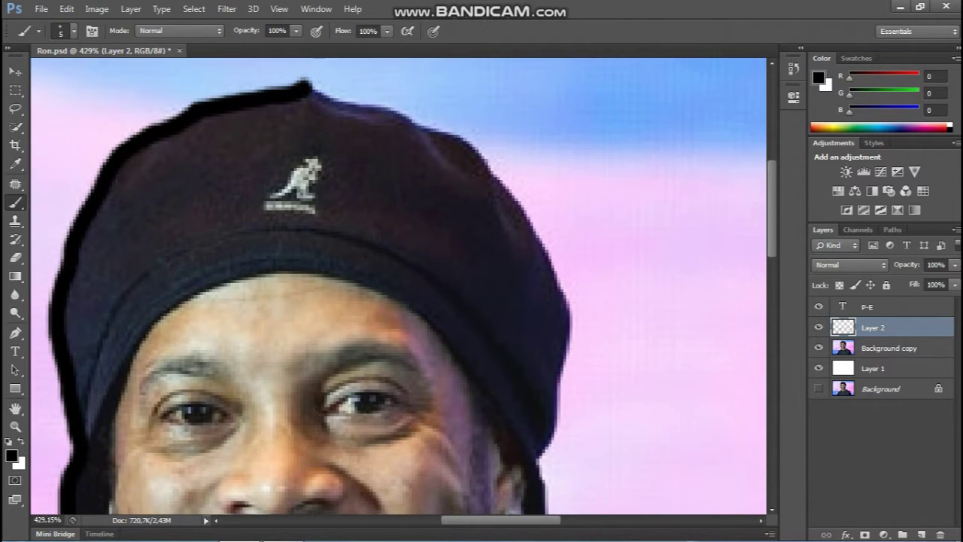
Outline the hat's right side from its peak down to the neck and check the line art with Background copy briefly hidden
{"action": "mouse_move", "coordinate": [305, 81]}
{"action": "left_mouse_down"}
{"action": "mouse_move", "coordinate": [410, 116]}
{"action": "mouse_move", "coordinate": [492, 162]}
{"action": "mouse_move", "coordinate": [545, 249]}
{"action": "mouse_move", "coordinate": [566, 324]}
{"action": "left_mouse_up"}
{"action": "scroll", "coordinate": [566, 324], "scroll_direction": "down", "scroll_amount": 3}
{"action": "left_click_drag", "start_coordinate": [561, 217], "coordinate": [518, 363]}
{"action": "scroll", "coordinate": [518, 363], "scroll_direction": "down", "scroll_amount": 4}
{"action": "scroll", "coordinate": [517, 363], "scroll_direction": "right", "scroll_amount": 2}
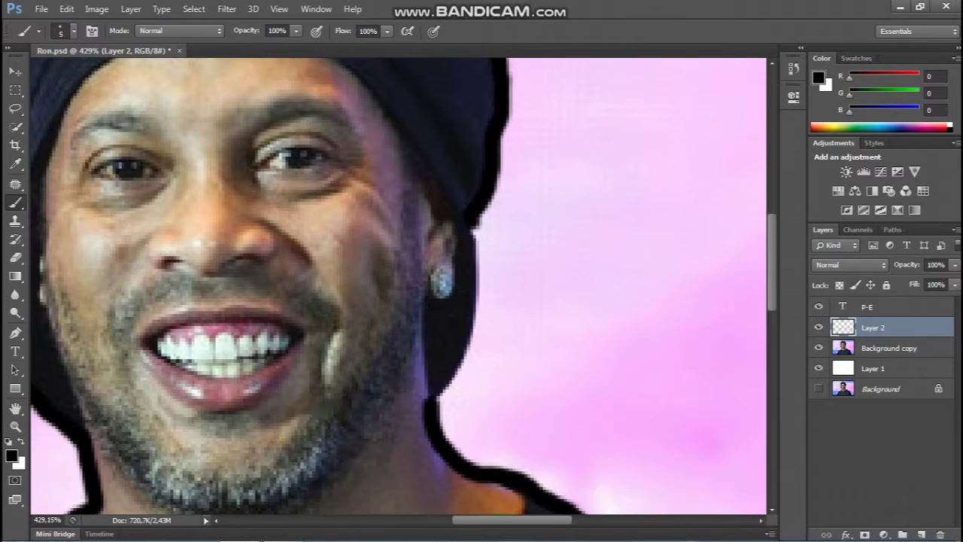
{"action": "mouse_move", "coordinate": [474, 224]}
{"action": "left_mouse_down"}
{"action": "mouse_move", "coordinate": [486, 316]}
{"action": "mouse_move", "coordinate": [440, 405]}
{"action": "left_mouse_up"}
{"action": "key", "text": "ctrl+0"}
{"action": "left_click", "coordinate": [819, 348]}
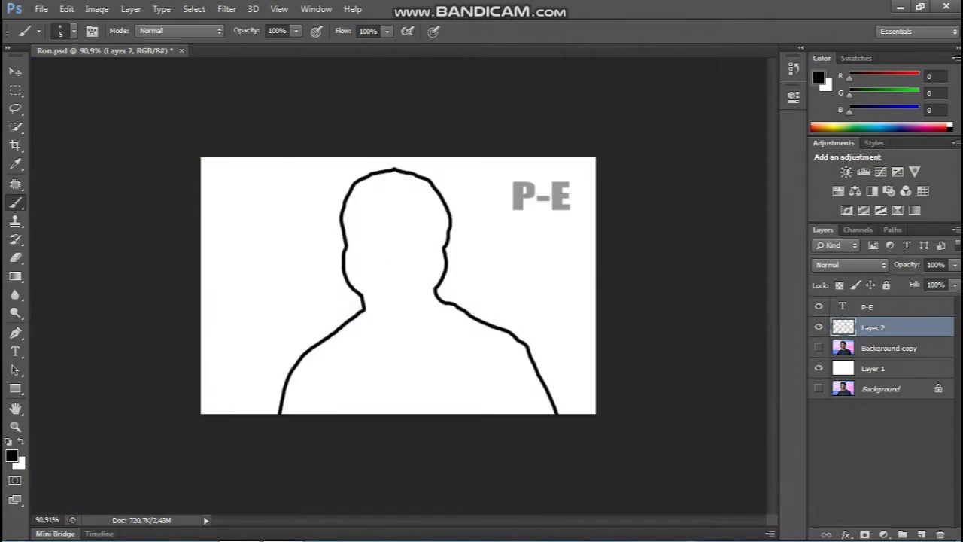
{"action": "left_click", "coordinate": [819, 348]}
Trace the outer and inner edges of the shirt's V-neck collar in black on Layer 2
{"action": "scroll", "coordinate": [444, 304], "scroll_direction": "up", "scroll_amount": 5}
{"action": "mouse_move", "coordinate": [556, 322]}
{"action": "left_mouse_down"}
{"action": "mouse_move", "coordinate": [506, 384]}
{"action": "mouse_move", "coordinate": [380, 482]}
{"action": "left_mouse_up"}
{"action": "scroll", "coordinate": [407, 339], "scroll_direction": "down", "scroll_amount": 2}
{"action": "scroll", "coordinate": [406, 338], "scroll_direction": "left", "scroll_amount": 2}
{"action": "left_click_drag", "start_coordinate": [391, 423], "coordinate": [367, 440]}
{"action": "left_click_drag", "start_coordinate": [367, 440], "coordinate": [335, 452]}
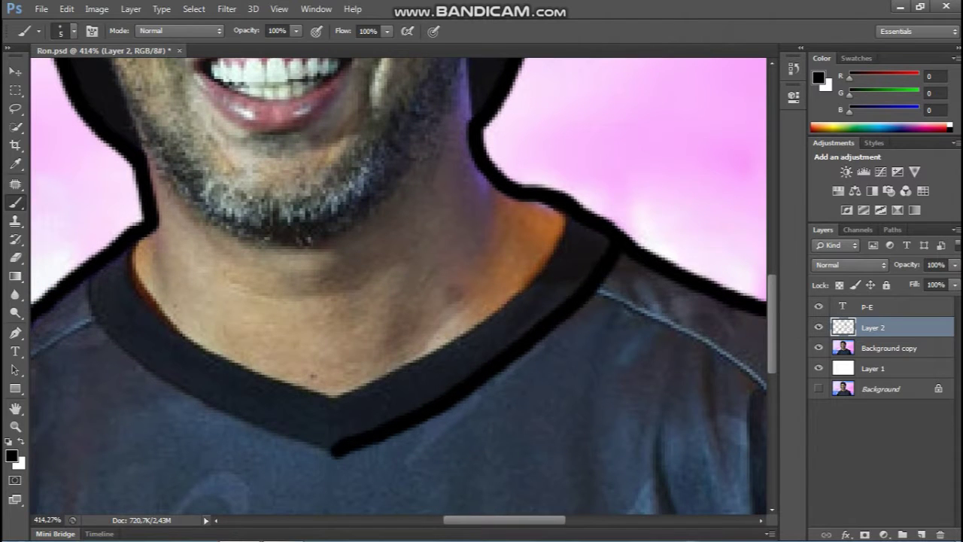
{"action": "mouse_move", "coordinate": [85, 271]}
{"action": "left_mouse_down"}
{"action": "mouse_move", "coordinate": [128, 363]}
{"action": "mouse_move", "coordinate": [233, 420]}
{"action": "mouse_move", "coordinate": [331, 454]}
{"action": "left_mouse_up"}
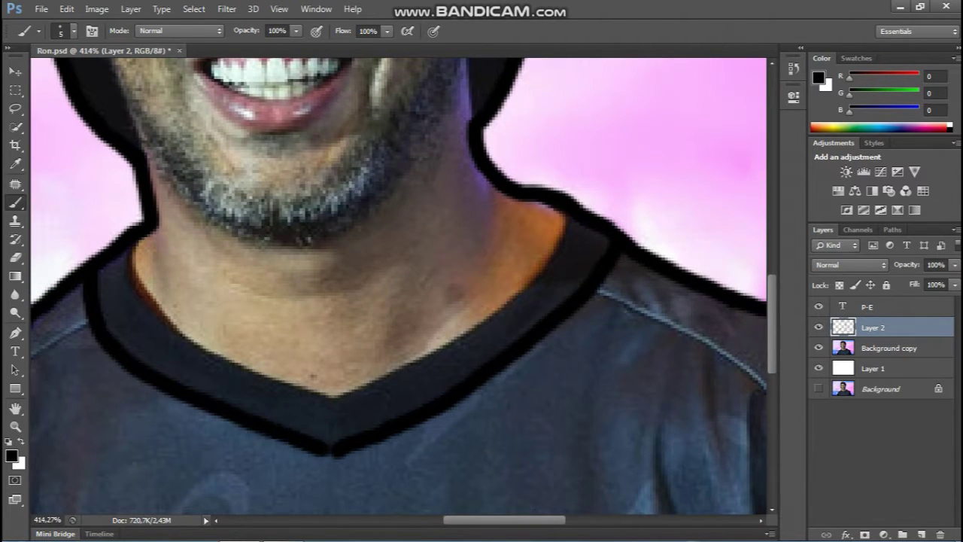
{"action": "mouse_move", "coordinate": [561, 206]}
{"action": "left_mouse_down"}
{"action": "mouse_move", "coordinate": [534, 285]}
{"action": "mouse_move", "coordinate": [491, 319]}
{"action": "mouse_move", "coordinate": [331, 397]}
{"action": "left_mouse_up"}
{"action": "mouse_move", "coordinate": [134, 255]}
{"action": "left_mouse_down"}
{"action": "mouse_move", "coordinate": [184, 340]}
{"action": "mouse_move", "coordinate": [336, 401]}
{"action": "left_mouse_up"}
Trace the curved sleeve seams on both sides of the shirt from the collar to the image's lower edge
{"action": "scroll", "coordinate": [336, 401], "scroll_direction": "down", "scroll_amount": 1}
{"action": "mouse_move", "coordinate": [608, 266]}
{"action": "left_mouse_down"}
{"action": "mouse_move", "coordinate": [331, 98]}
{"action": "mouse_move", "coordinate": [307, 72]}
{"action": "mouse_move", "coordinate": [455, 150]}
{"action": "mouse_move", "coordinate": [521, 263]}
{"action": "mouse_move", "coordinate": [574, 478]}
{"action": "left_mouse_up"}
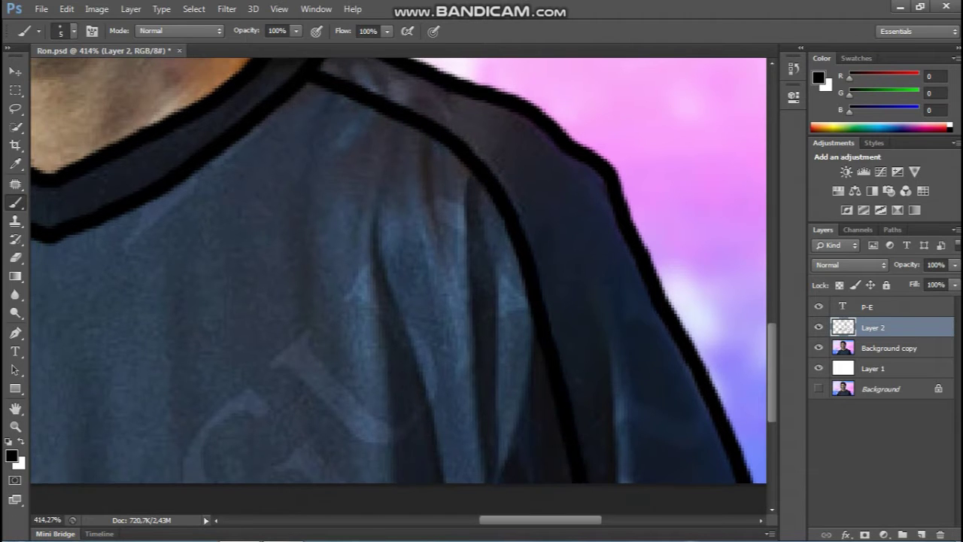
{"action": "scroll", "coordinate": [399, 271], "scroll_direction": "down", "scroll_amount": 2}
{"action": "scroll", "coordinate": [399, 271], "scroll_direction": "up", "scroll_amount": 2}
{"action": "mouse_move", "coordinate": [475, 69]}
{"action": "left_mouse_down"}
{"action": "mouse_move", "coordinate": [260, 215]}
{"action": "mouse_move", "coordinate": [202, 345]}
{"action": "mouse_move", "coordinate": [209, 497]}
{"action": "left_mouse_up"}
{"action": "scroll", "coordinate": [211, 376], "scroll_direction": "down", "scroll_amount": 1}
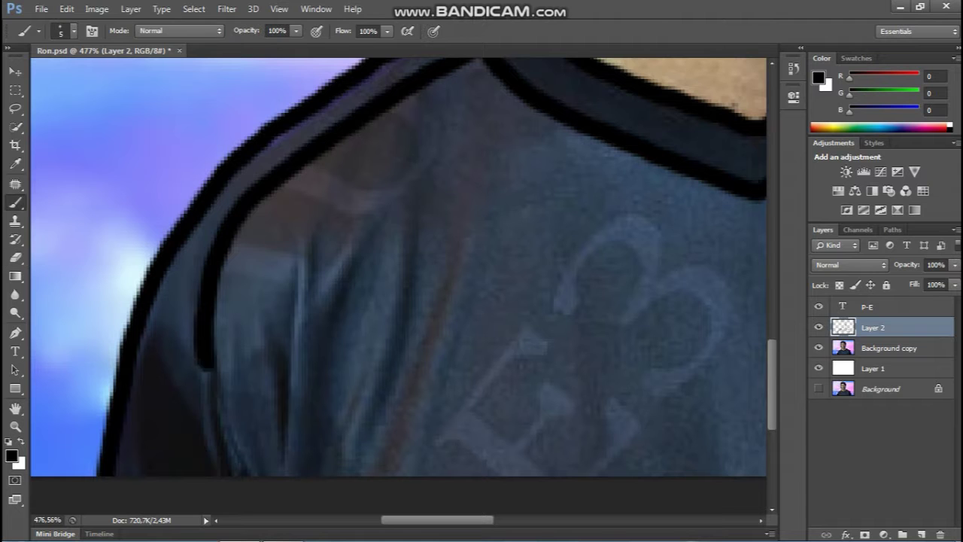
{"action": "key", "text": "ctrl+z"}
{"action": "left_click_drag", "start_coordinate": [202, 339], "coordinate": [226, 477]}
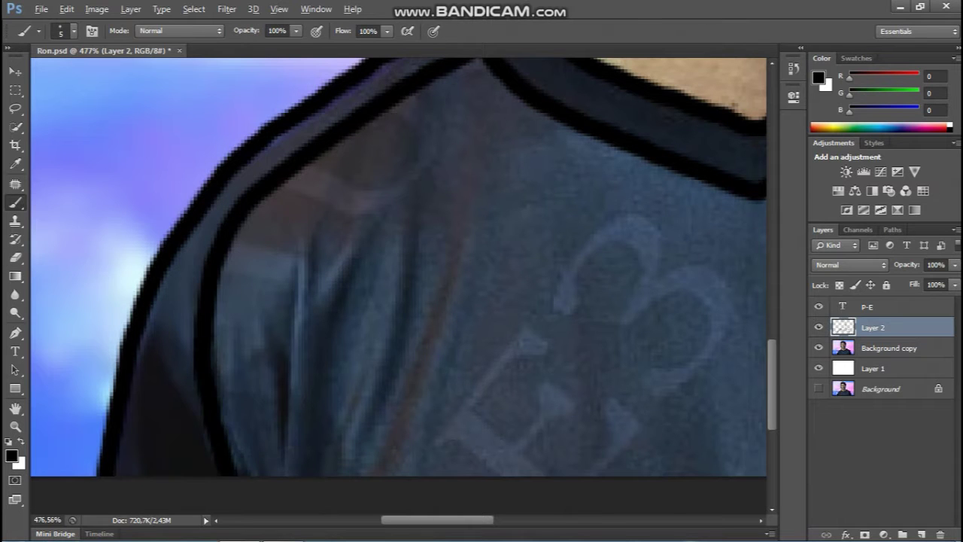
Trace the lower and upper edges of the hat's band across the forehead in black
{"action": "scroll", "coordinate": [210, 316], "scroll_direction": "down", "scroll_amount": 5}
{"action": "scroll", "coordinate": [211, 316], "scroll_direction": "up", "scroll_amount": 5}
{"action": "mouse_move", "coordinate": [494, 322]}
{"action": "left_mouse_down"}
{"action": "mouse_move", "coordinate": [418, 213]}
{"action": "mouse_move", "coordinate": [476, 294]}
{"action": "mouse_move", "coordinate": [420, 214]}
{"action": "mouse_move", "coordinate": [342, 157]}
{"action": "mouse_move", "coordinate": [256, 144]}
{"action": "mouse_move", "coordinate": [181, 179]}
{"action": "mouse_move", "coordinate": [120, 229]}
{"action": "mouse_move", "coordinate": [91, 297]}
{"action": "left_mouse_up"}
{"action": "key", "text": "ctrl+z"}
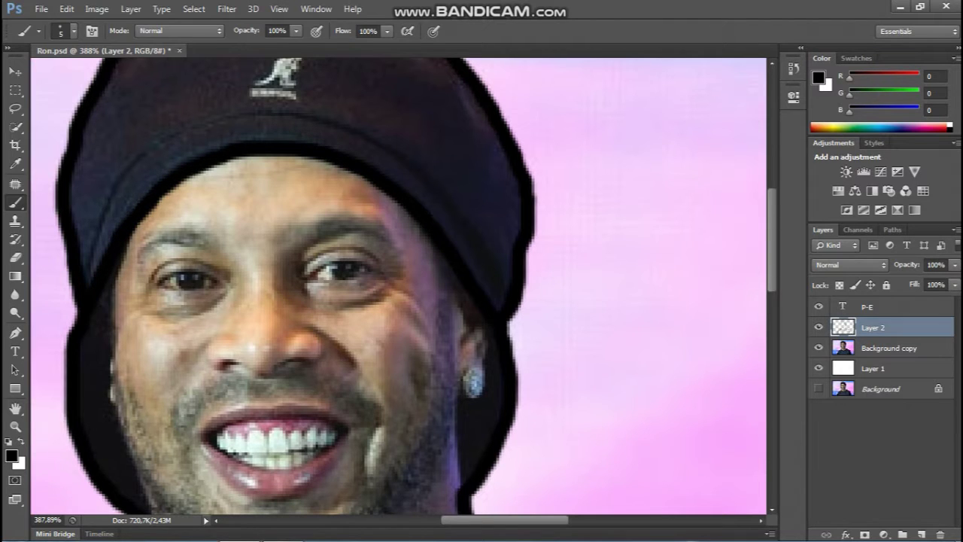
{"action": "mouse_move", "coordinate": [504, 295]}
{"action": "left_mouse_down"}
{"action": "mouse_move", "coordinate": [445, 198]}
{"action": "mouse_move", "coordinate": [350, 125]}
{"action": "mouse_move", "coordinate": [232, 107]}
{"action": "mouse_move", "coordinate": [139, 159]}
{"action": "mouse_move", "coordinate": [92, 233]}
{"action": "mouse_move", "coordinate": [81, 275]}
{"action": "left_mouse_up"}
Trace the sides of the face along the head covering and around the ear with a 4 px brush, and check the whole drawing
{"action": "key", "text": "bracketleft"}
{"action": "scroll", "coordinate": [82, 275], "scroll_direction": "up", "scroll_amount": 1}
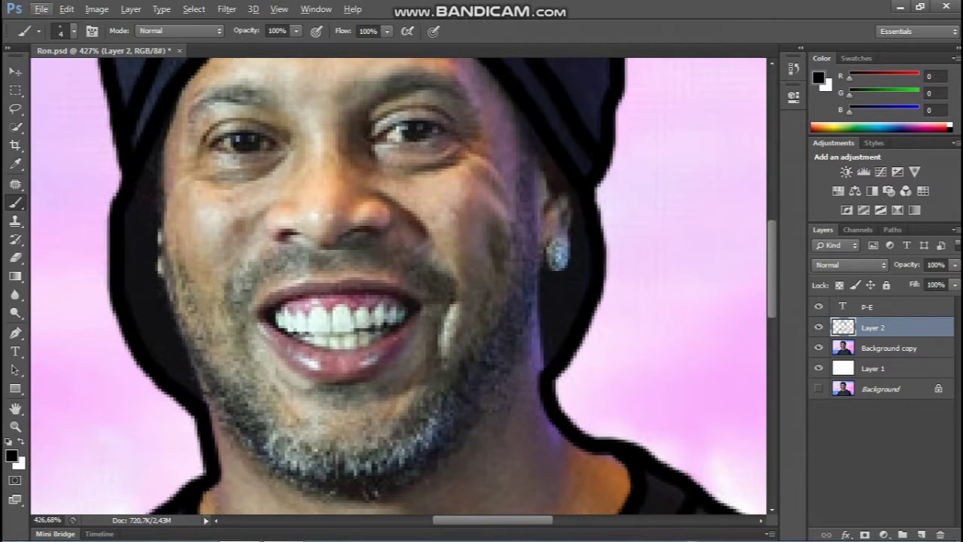
{"action": "left_click_drag", "start_coordinate": [175, 106], "coordinate": [158, 214]}
{"action": "left_click_drag", "start_coordinate": [157, 256], "coordinate": [202, 399]}
{"action": "mouse_move", "coordinate": [546, 377]}
{"action": "left_mouse_down"}
{"action": "mouse_move", "coordinate": [542, 274]}
{"action": "mouse_move", "coordinate": [573, 233]}
{"action": "left_mouse_up"}
{"action": "left_click_drag", "start_coordinate": [561, 190], "coordinate": [506, 95]}
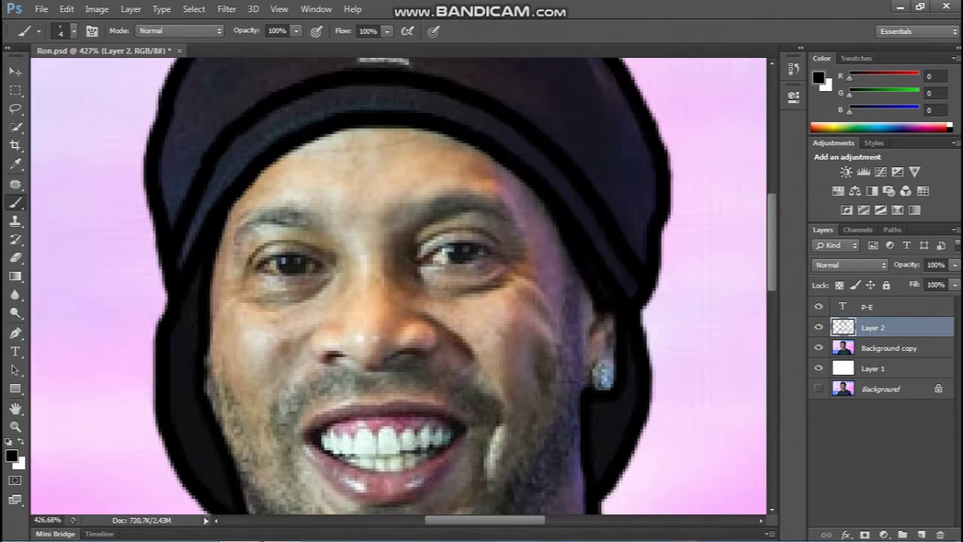
{"action": "key", "text": "ctrl+0"}
{"action": "left_click", "coordinate": [819, 348]}
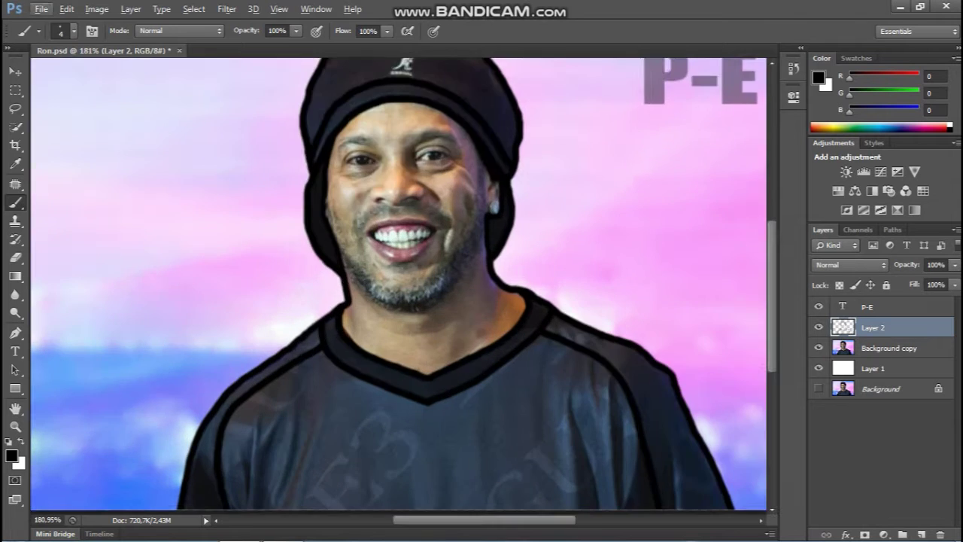
Outline the underside of the nose and both nostril wings with a 3 px black brush
{"action": "scroll", "coordinate": [459, 432], "scroll_direction": "up", "scroll_amount": 2}
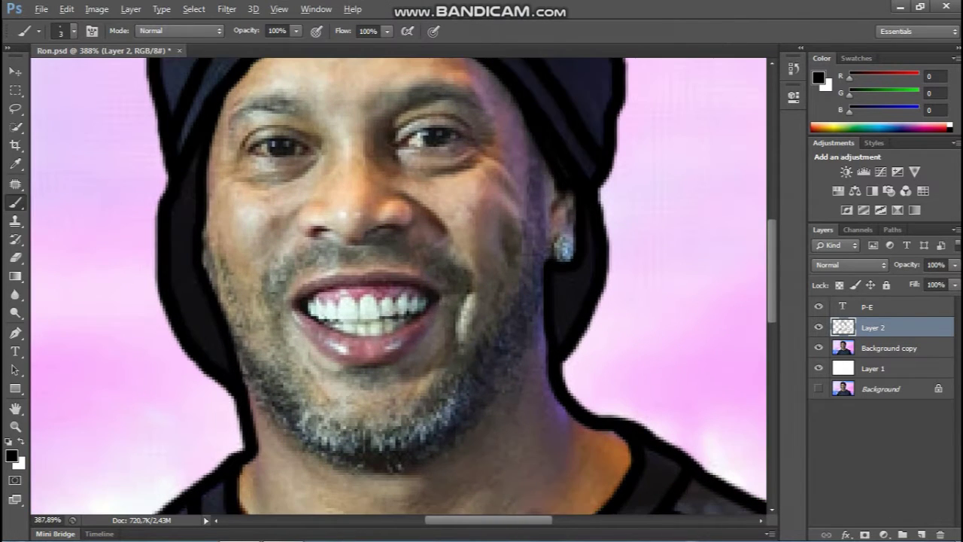
{"action": "scroll", "coordinate": [399, 293], "scroll_direction": "up", "scroll_amount": 2}
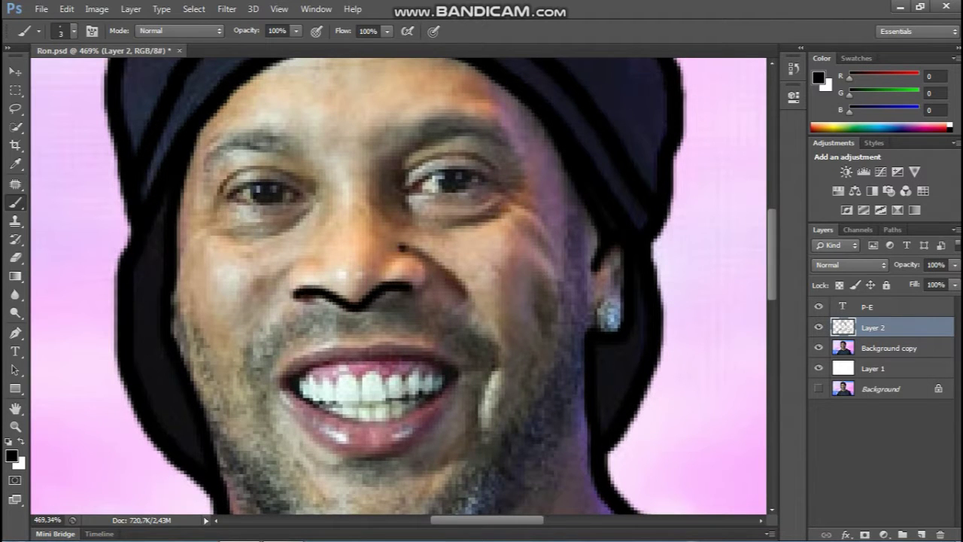
{"action": "key", "text": "ctrl+z"}
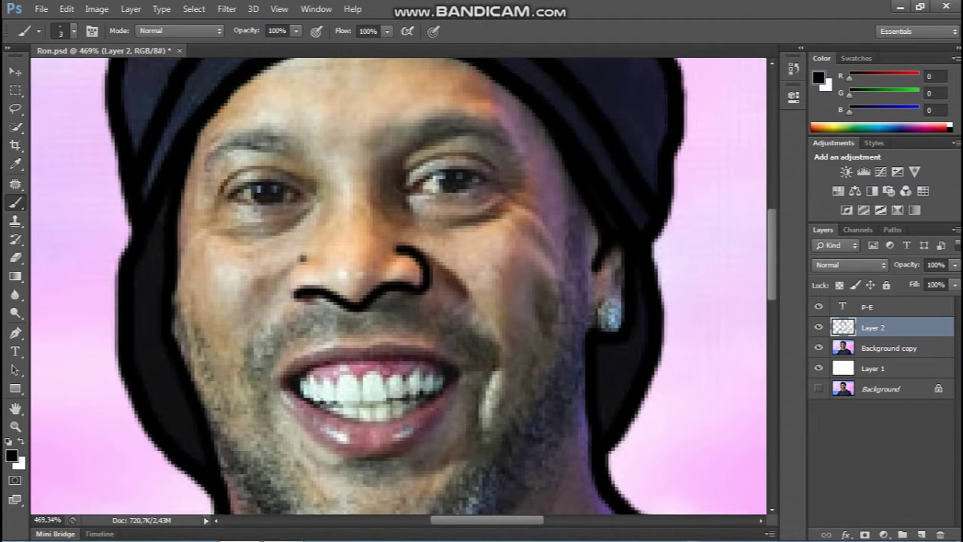
{"action": "key", "text": "ctrl+z"}
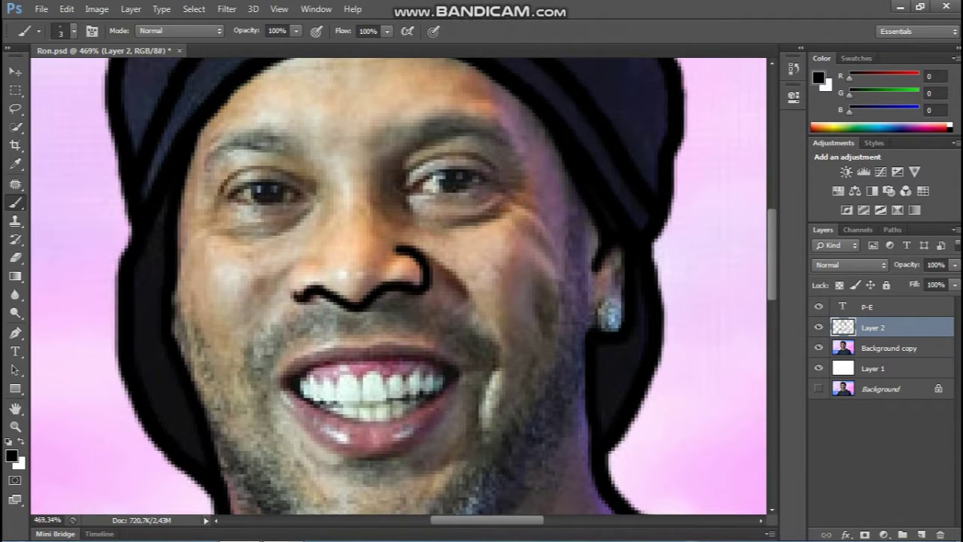
{"action": "left_click_drag", "start_coordinate": [301, 256], "coordinate": [297, 300]}
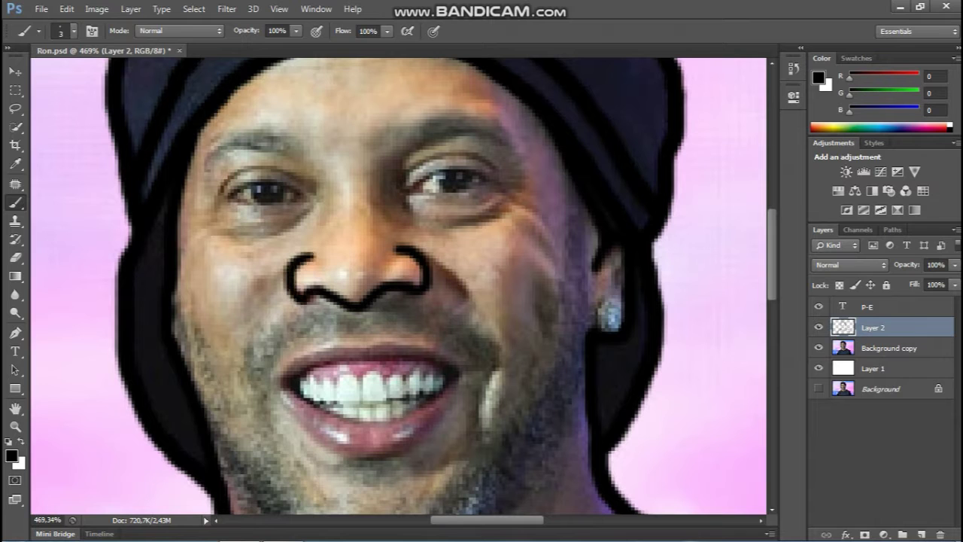
{"action": "key", "text": "e"}
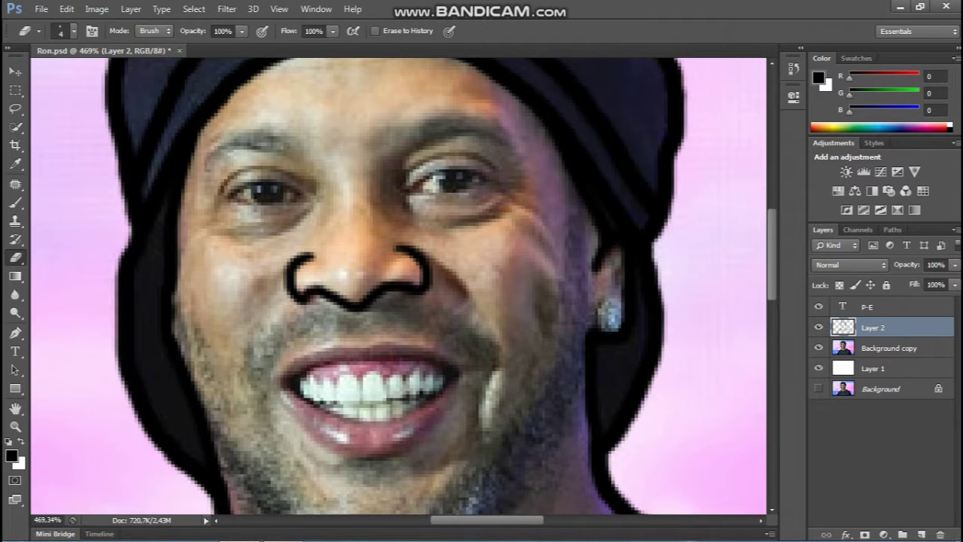
{"action": "scroll", "coordinate": [385, 236], "scroll_direction": "down", "scroll_amount": 5}
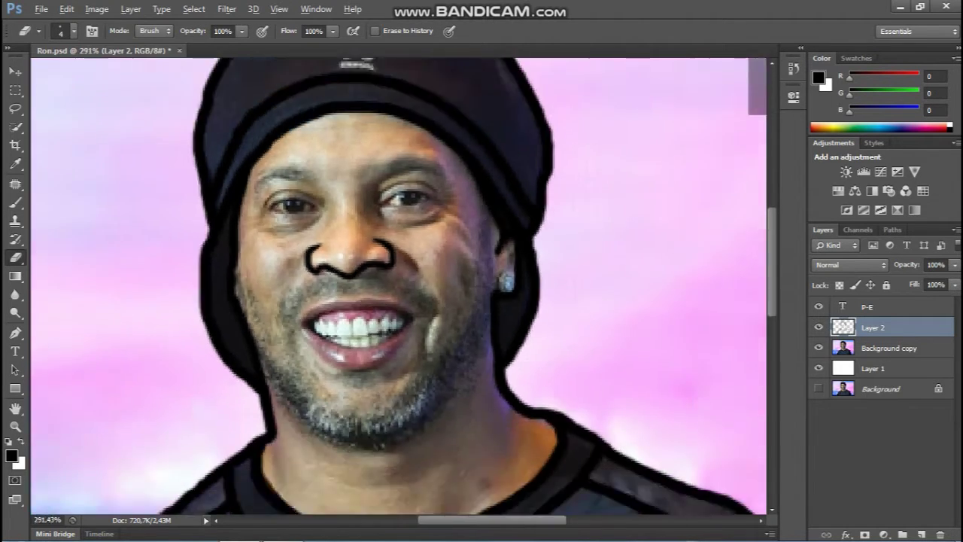
Outline the outer edges of the upper and lower lips with the 3 px black brush
{"action": "scroll", "coordinate": [385, 236], "scroll_direction": "up", "scroll_amount": 3}
{"action": "key", "text": "b"}
{"action": "scroll", "coordinate": [407, 452], "scroll_direction": "up", "scroll_amount": 1}
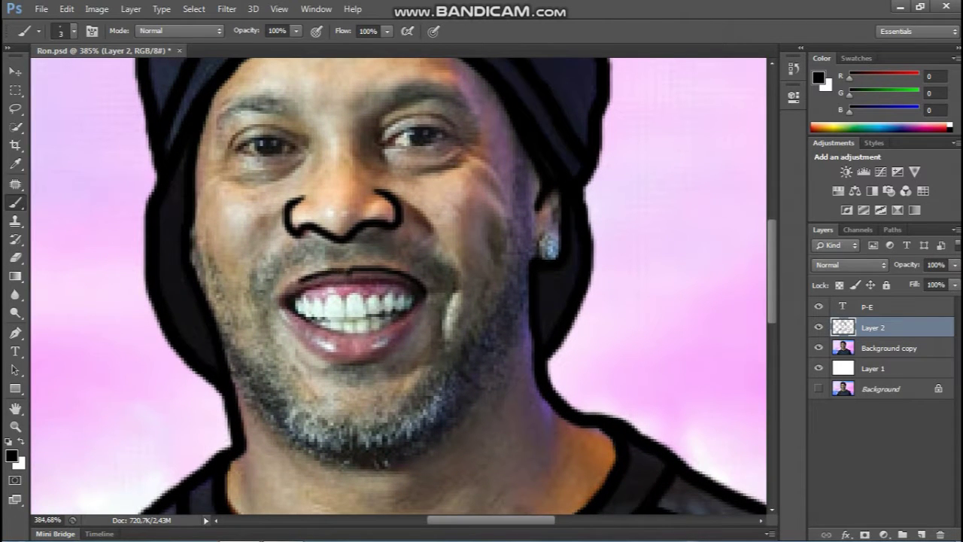
{"action": "key", "text": "ctrl+z"}
{"action": "left_click_drag", "start_coordinate": [292, 280], "coordinate": [277, 298]}
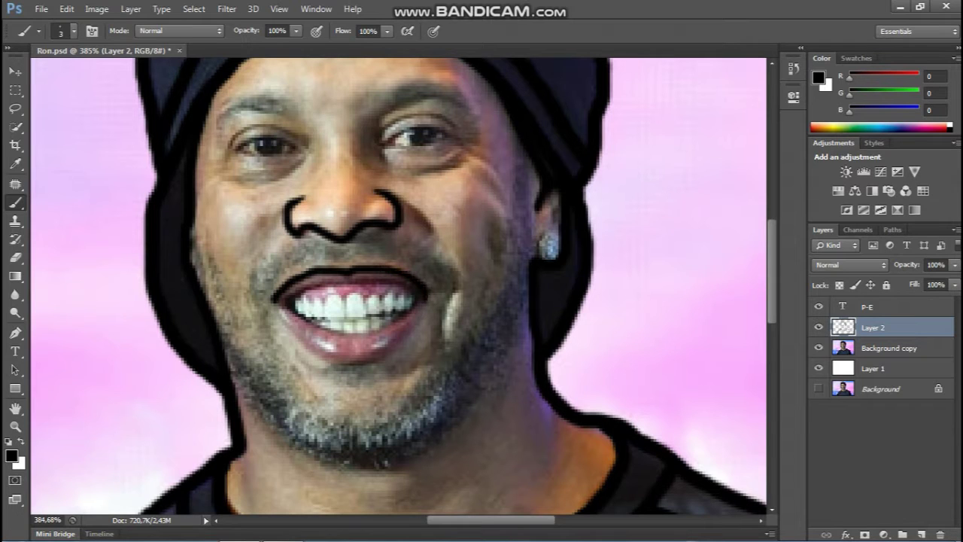
{"action": "mouse_move", "coordinate": [392, 352]}
{"action": "left_mouse_down"}
{"action": "mouse_move", "coordinate": [349, 366]}
{"action": "mouse_move", "coordinate": [308, 360]}
{"action": "left_mouse_up"}
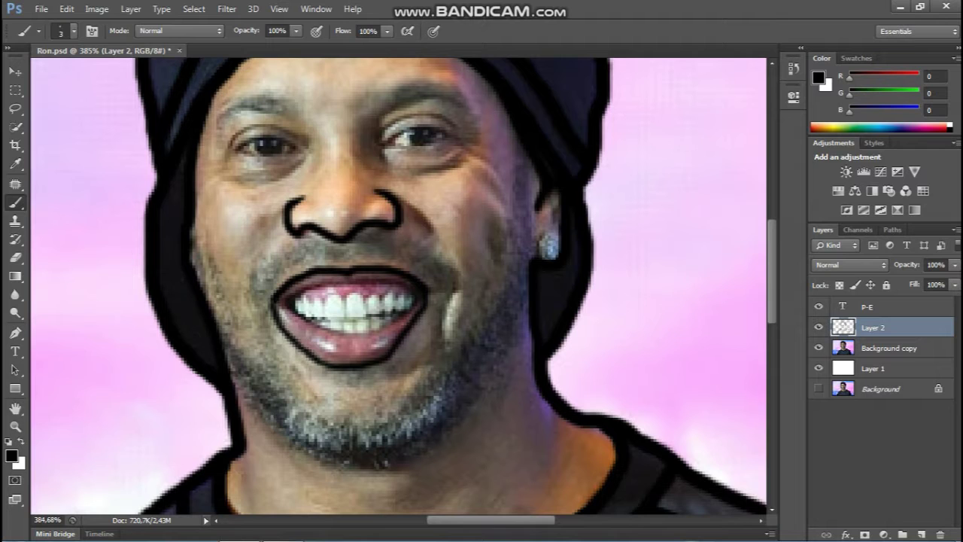
Erase the lower part of the lip outline and redraw it as a smoother curve with the 3 px brush
{"action": "scroll", "coordinate": [410, 331], "scroll_direction": "up", "scroll_amount": 2, "text": "alt"}
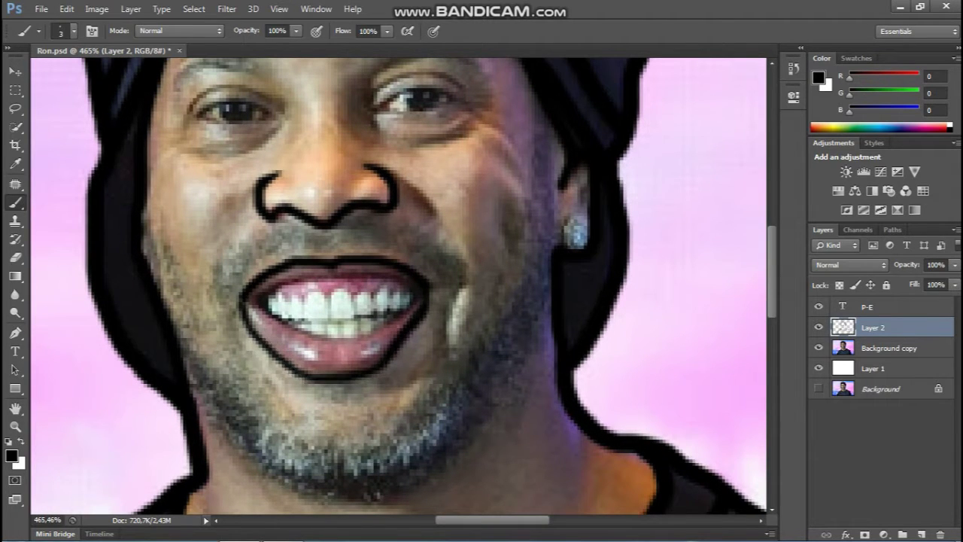
{"action": "scroll", "coordinate": [244, 314], "scroll_direction": "down", "scroll_amount": 5, "text": "alt"}
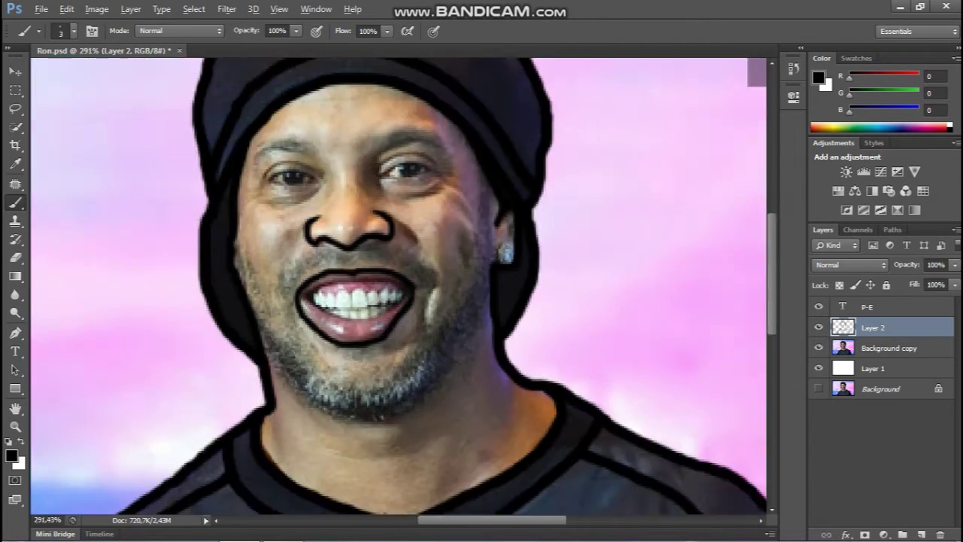
{"action": "scroll", "coordinate": [244, 313], "scroll_direction": "up", "scroll_amount": 5, "text": "alt"}
{"action": "key", "text": "e"}
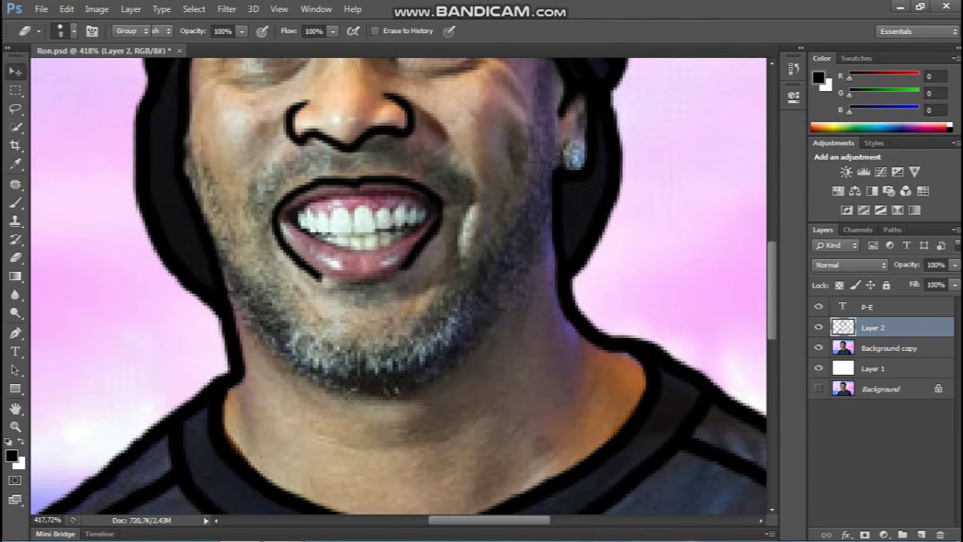
{"action": "key", "text": "b"}
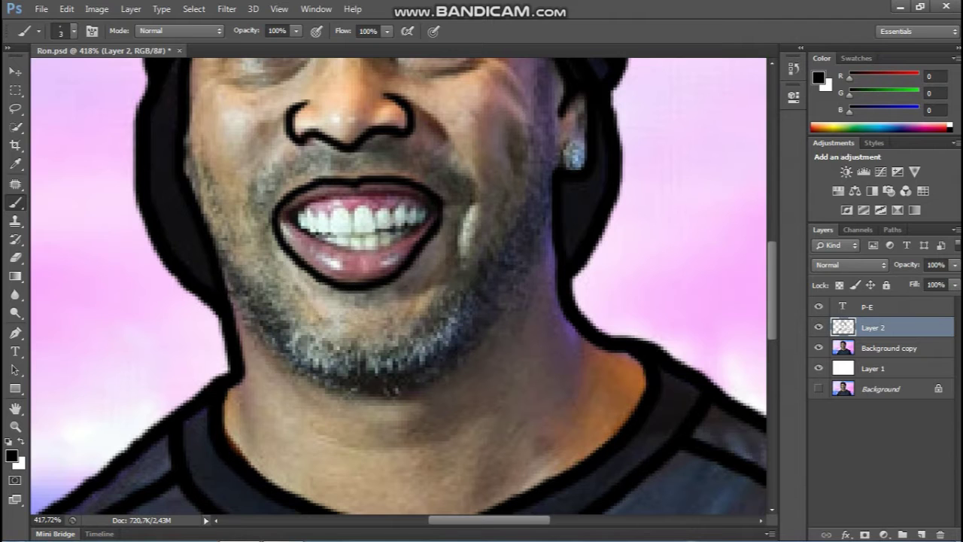
Trace the inner edge of the lips around the teeth with the 3 px black brush
{"action": "scroll", "coordinate": [391, 192], "scroll_direction": "up", "scroll_amount": 1, "text": "alt"}
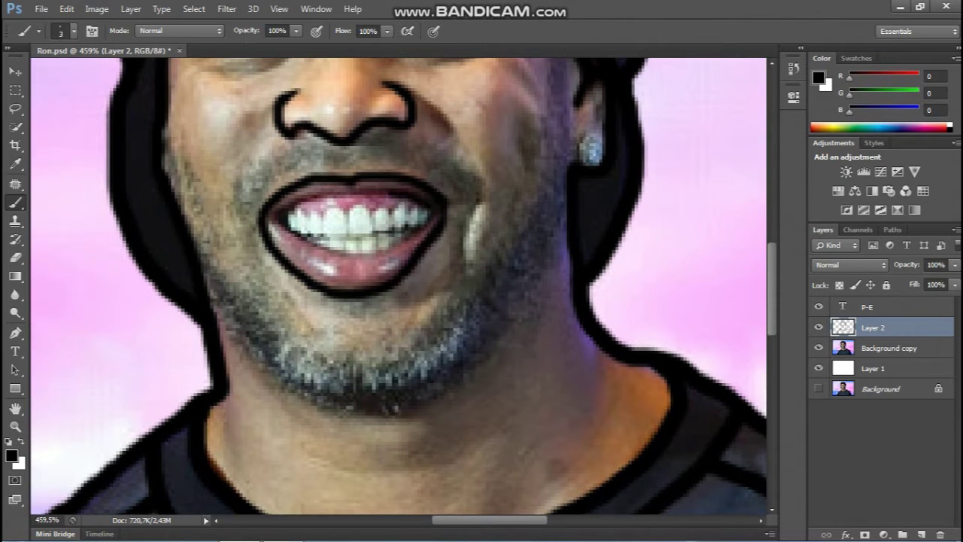
{"action": "mouse_move", "coordinate": [414, 231]}
{"action": "left_mouse_down"}
{"action": "mouse_move", "coordinate": [350, 255]}
{"action": "mouse_move", "coordinate": [294, 230]}
{"action": "left_mouse_up"}
{"action": "scroll", "coordinate": [391, 263], "scroll_direction": "down", "scroll_amount": 5, "text": "alt"}
{"action": "scroll", "coordinate": [391, 263], "scroll_direction": "up", "scroll_amount": 4, "text": "alt"}
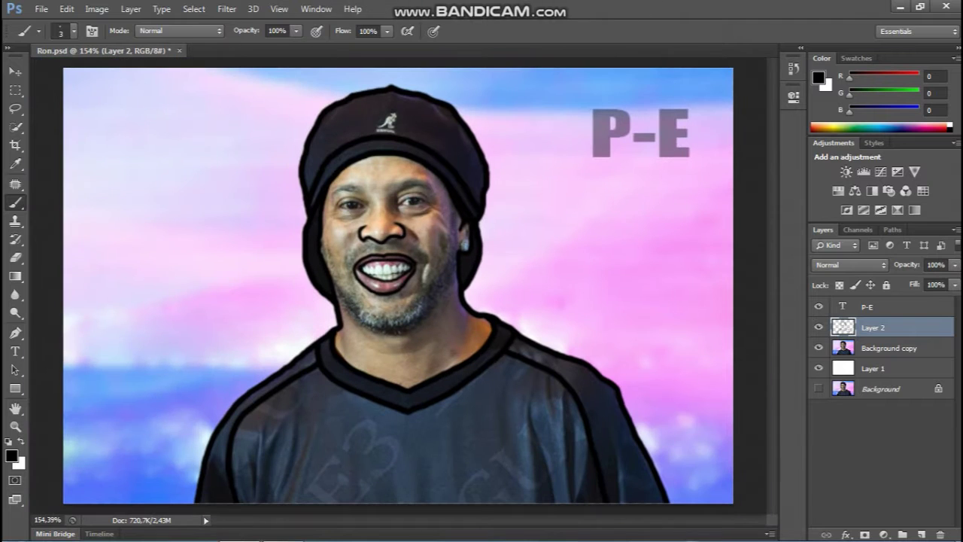
Outline both eyes and draw the upper eyelid crease above each one with the 3 px black brush
{"action": "scroll", "coordinate": [406, 196], "scroll_direction": "up", "scroll_amount": 3, "text": "alt"}
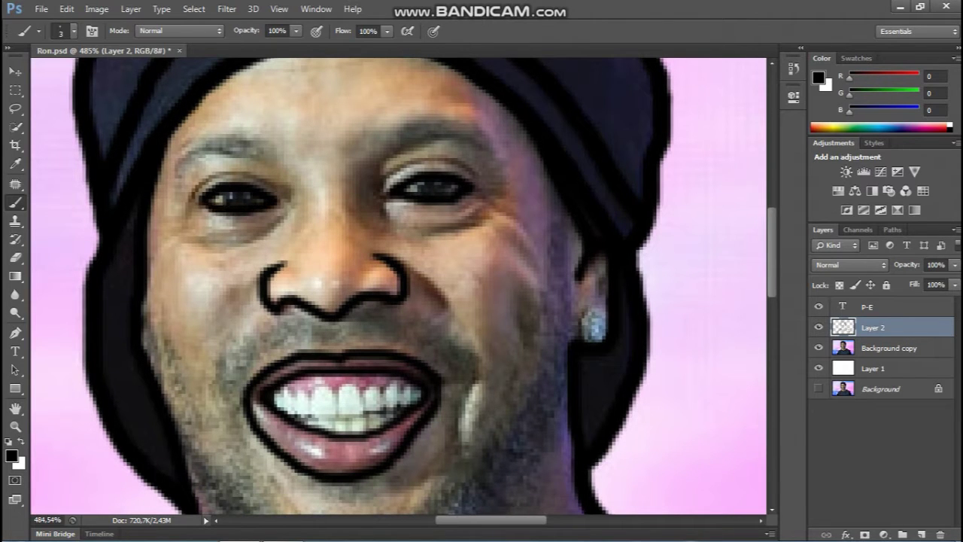
{"action": "left_click_drag", "start_coordinate": [263, 180], "coordinate": [194, 189]}
{"action": "left_click_drag", "start_coordinate": [462, 161], "coordinate": [385, 181]}
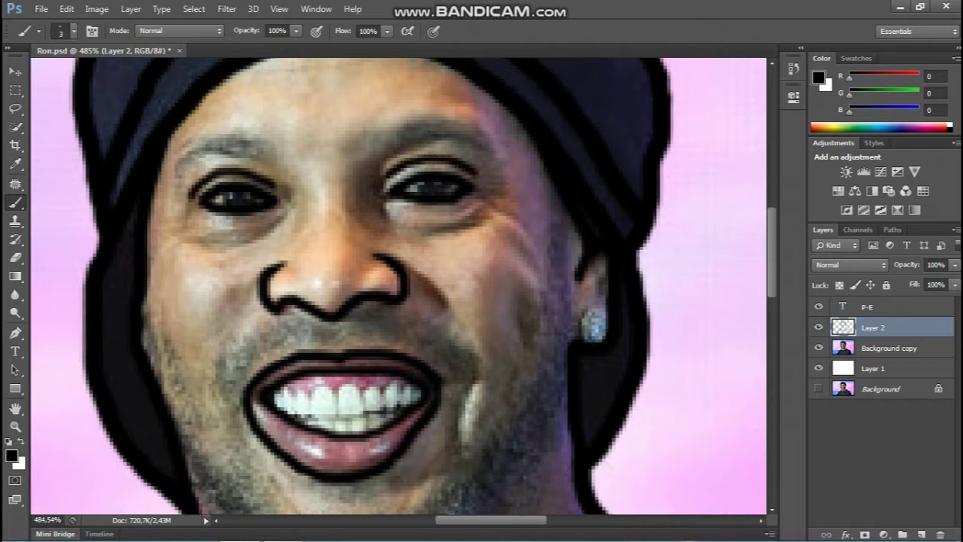
Draw a curved under-eye line beneath each eye with the 3 px black brush
{"action": "mouse_move", "coordinate": [284, 217]}
{"action": "left_mouse_down"}
{"action": "mouse_move", "coordinate": [193, 245]}
{"action": "mouse_move", "coordinate": [208, 241]}
{"action": "left_mouse_up"}
{"action": "key", "text": "ctrl+z"}
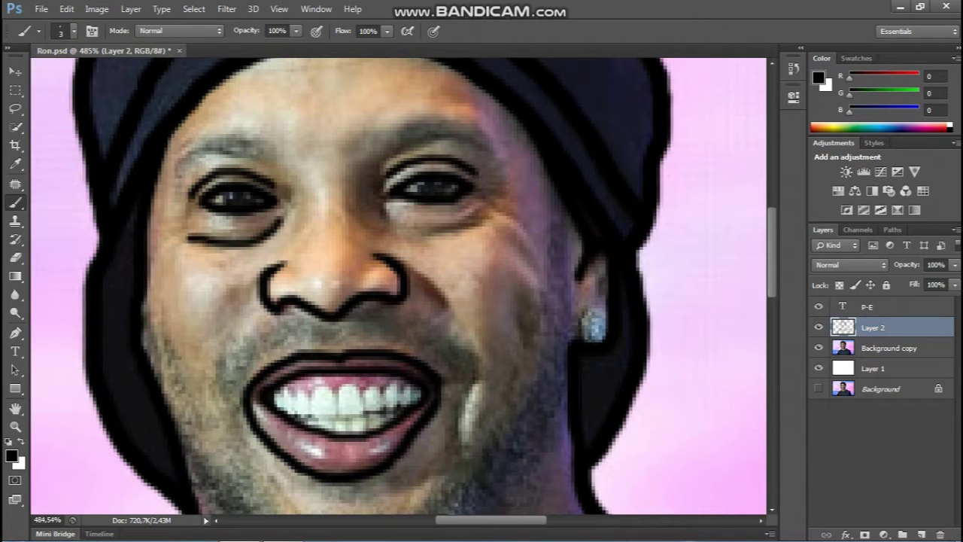
{"action": "left_click_drag", "start_coordinate": [479, 217], "coordinate": [386, 220]}
{"action": "key", "text": "e"}
{"action": "mouse_move", "coordinate": [284, 220]}
{"action": "left_mouse_down"}
{"action": "mouse_move", "coordinate": [232, 245]}
{"action": "mouse_move", "coordinate": [197, 238]}
{"action": "mouse_move", "coordinate": [279, 220]}
{"action": "mouse_move", "coordinate": [217, 244]}
{"action": "mouse_move", "coordinate": [186, 240]}
{"action": "left_mouse_up"}
{"action": "key", "text": "b"}
{"action": "key", "text": "ctrl+z"}
{"action": "mouse_move", "coordinate": [275, 155]}
{"action": "left_mouse_down"}
{"action": "mouse_move", "coordinate": [193, 136]}
{"action": "mouse_move", "coordinate": [248, 235]}
{"action": "left_mouse_up"}
{"action": "key", "text": "ctrl+z"}
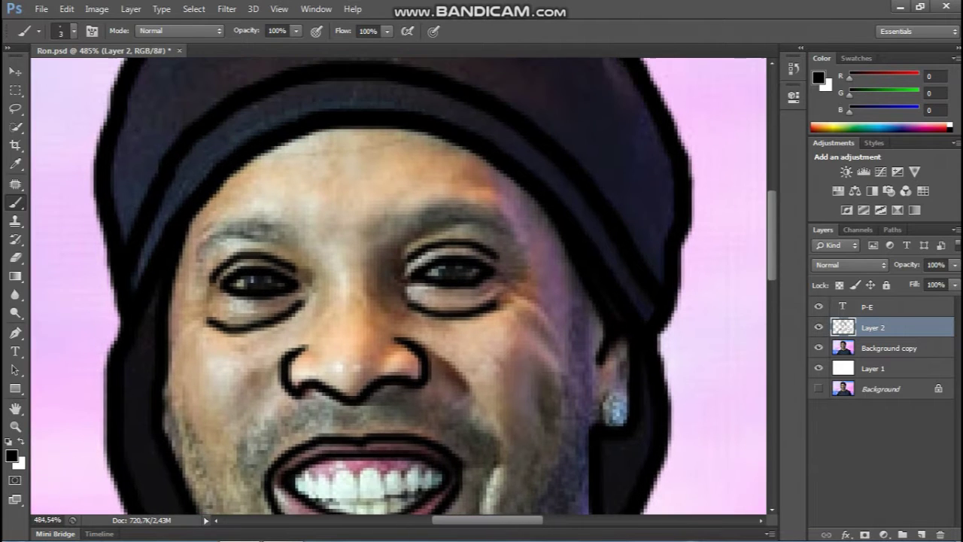
Outline both eyebrows as closed shapes with the 3 px black brush
{"action": "mouse_move", "coordinate": [514, 232]}
{"action": "left_mouse_down"}
{"action": "mouse_move", "coordinate": [473, 198]}
{"action": "mouse_move", "coordinate": [413, 215]}
{"action": "mouse_move", "coordinate": [451, 224]}
{"action": "left_mouse_up"}
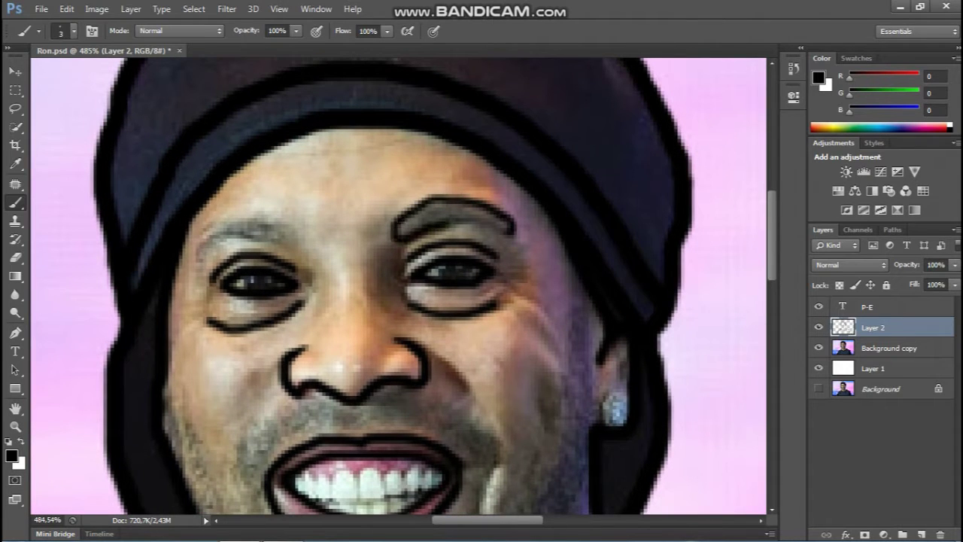
{"action": "mouse_move", "coordinate": [514, 232]}
{"action": "left_mouse_down"}
{"action": "mouse_move", "coordinate": [456, 191]}
{"action": "mouse_move", "coordinate": [393, 224]}
{"action": "left_mouse_up"}
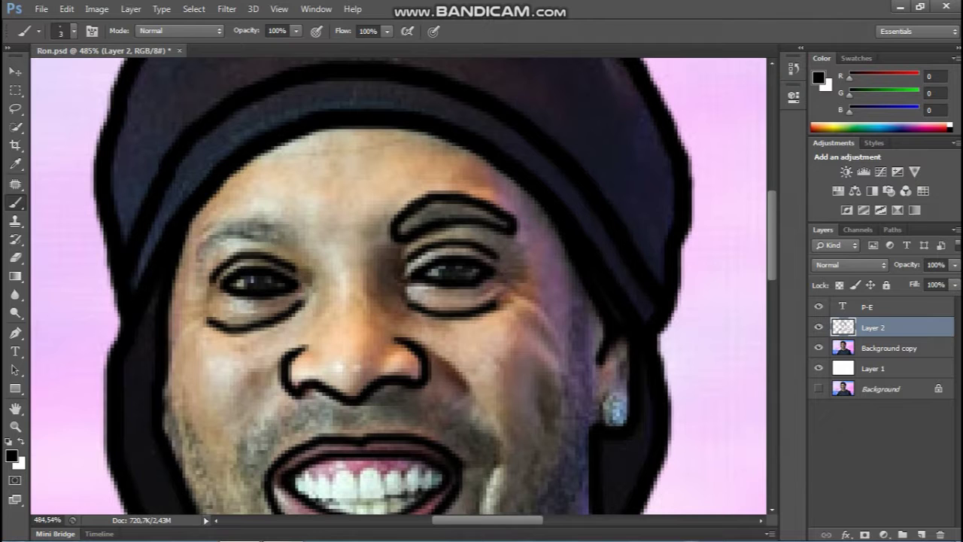
{"action": "mouse_move", "coordinate": [305, 238]}
{"action": "left_mouse_down"}
{"action": "mouse_move", "coordinate": [337, 241]}
{"action": "mouse_move", "coordinate": [265, 209]}
{"action": "mouse_move", "coordinate": [228, 256]}
{"action": "mouse_move", "coordinate": [299, 230]}
{"action": "left_mouse_up"}
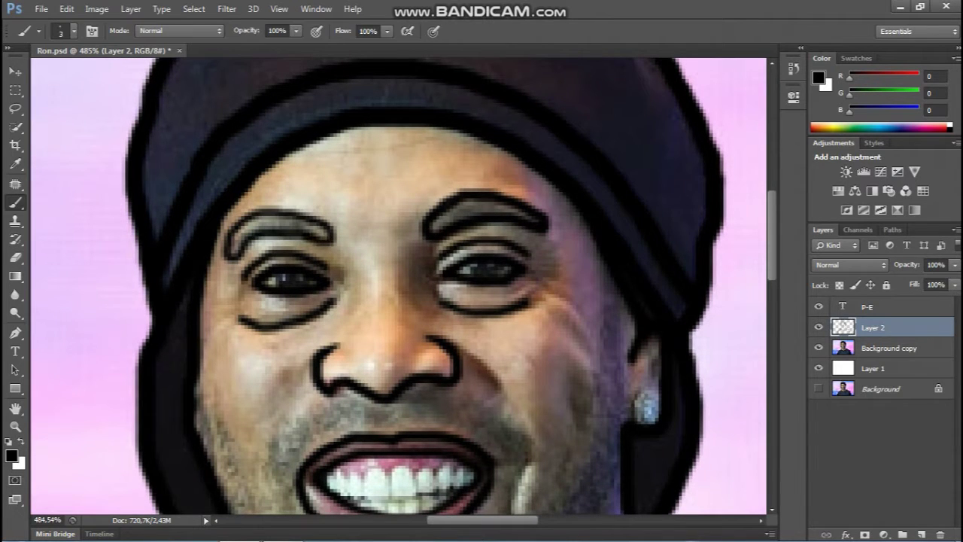
{"action": "mouse_move", "coordinate": [335, 236]}
{"action": "left_mouse_down"}
{"action": "mouse_move", "coordinate": [271, 210]}
{"action": "mouse_move", "coordinate": [226, 258]}
{"action": "left_mouse_up"}
Draw a short vertical line along each side of the nose bridge between the eyes
{"action": "scroll", "coordinate": [391, 286], "scroll_direction": "down", "scroll_amount": 3}
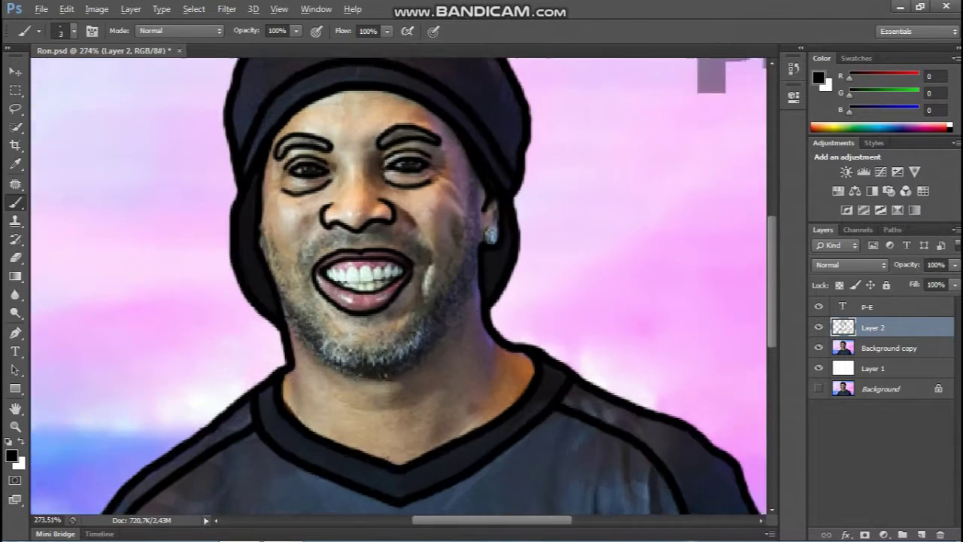
{"action": "scroll", "coordinate": [392, 286], "scroll_direction": "up", "scroll_amount": 2}
{"action": "scroll", "coordinate": [399, 291], "scroll_direction": "up", "scroll_amount": 1}
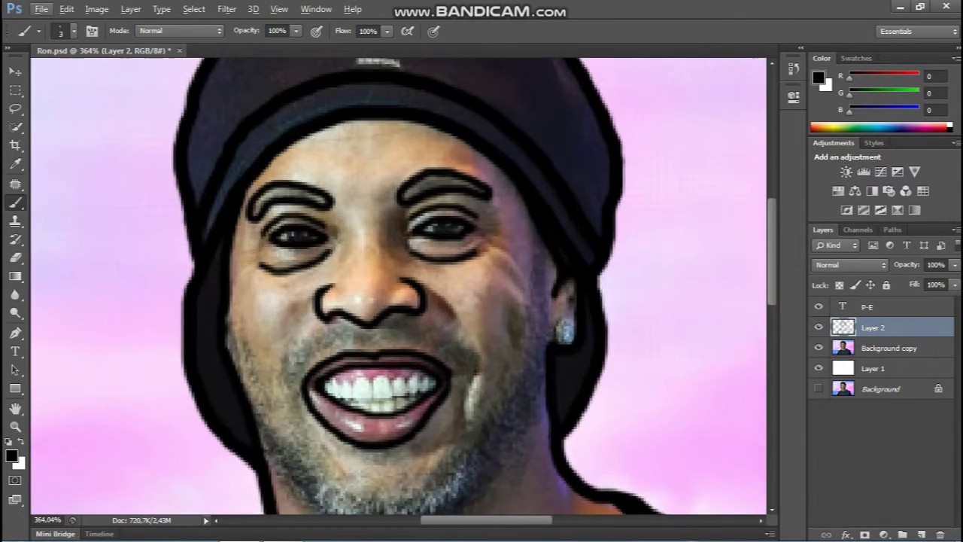
{"action": "scroll", "coordinate": [336, 252], "scroll_direction": "up", "scroll_amount": 1}
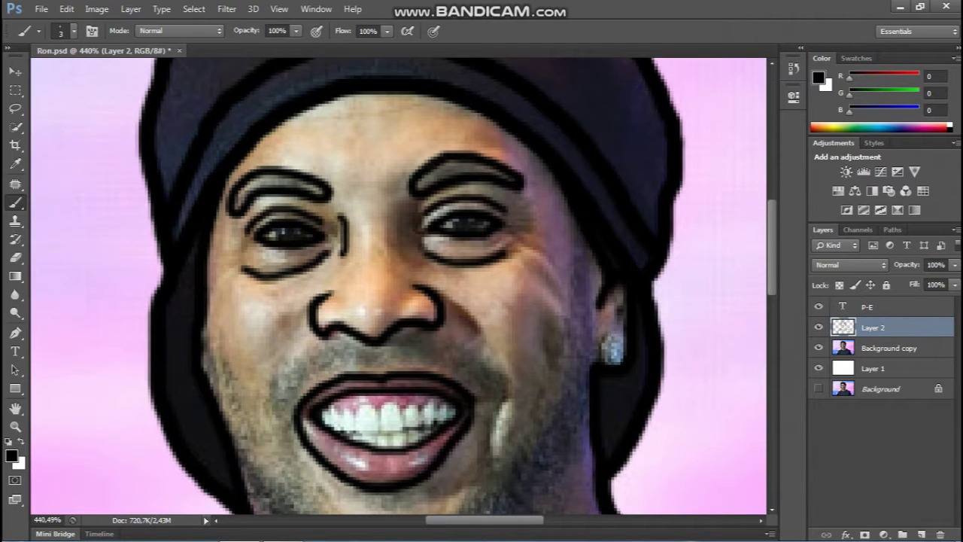
{"action": "left_click_drag", "start_coordinate": [408, 202], "coordinate": [400, 227]}
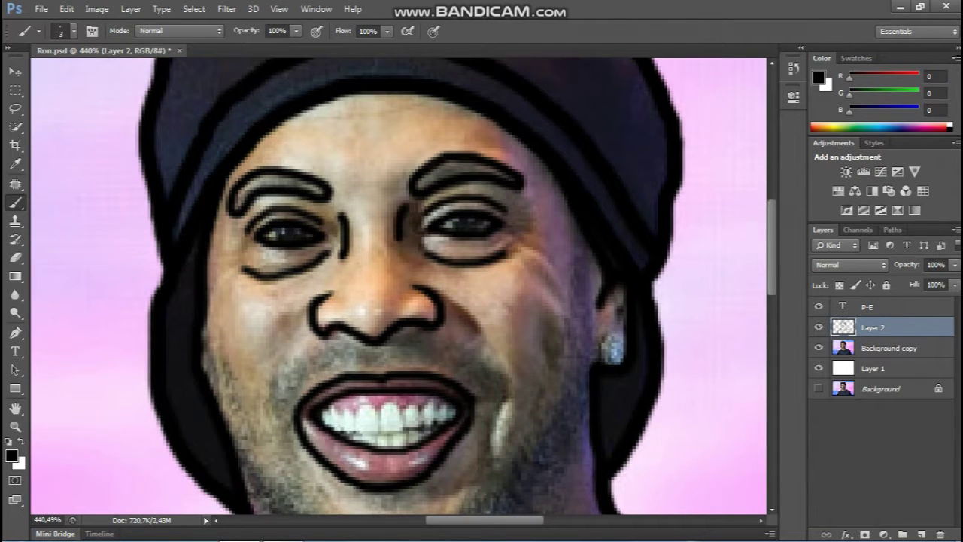
{"action": "scroll", "coordinate": [399, 291], "scroll_direction": "down", "scroll_amount": 1}
{"action": "scroll", "coordinate": [399, 291], "scroll_direction": "up", "scroll_amount": 2}
{"action": "key", "text": "e"}
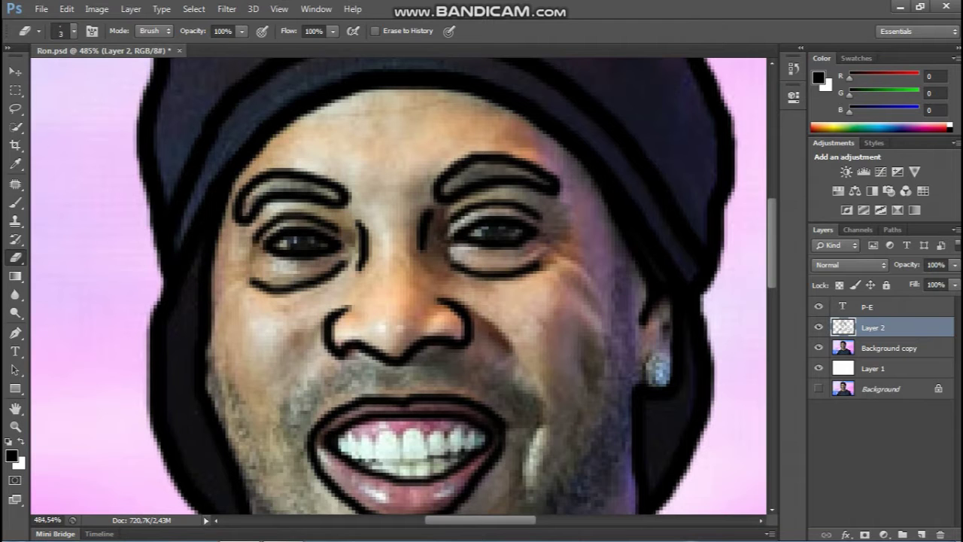
Hide the Background copy layer briefly to check the line art, with the photo shown again at the end
{"action": "scroll", "coordinate": [420, 247], "scroll_direction": "down", "scroll_amount": 5}
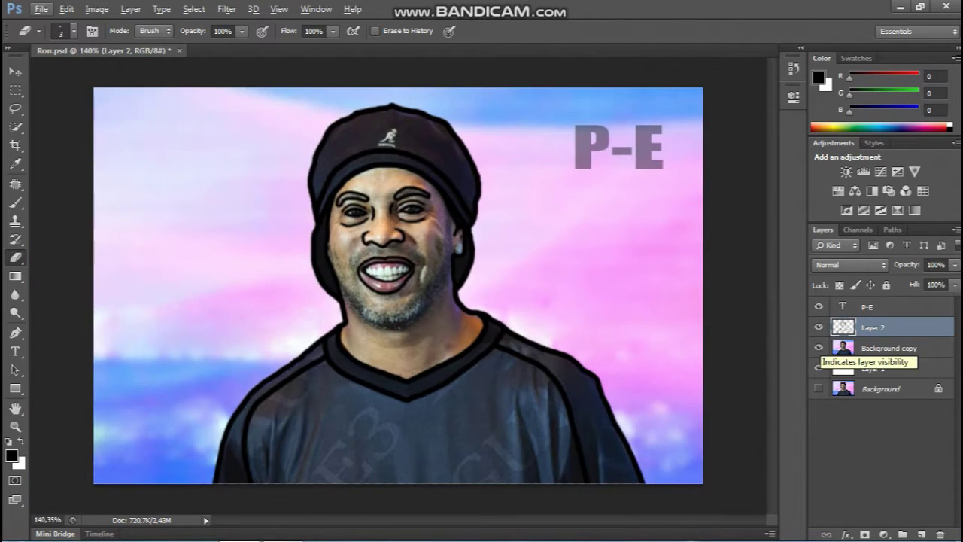
{"action": "left_click", "coordinate": [819, 347]}
{"action": "left_click", "coordinate": [819, 348]}
Erase the lower lip outline near the mouth corner beneath the earring side and redraw it with the 3 px brush
{"action": "scroll", "coordinate": [439, 293], "scroll_direction": "up", "scroll_amount": 3}
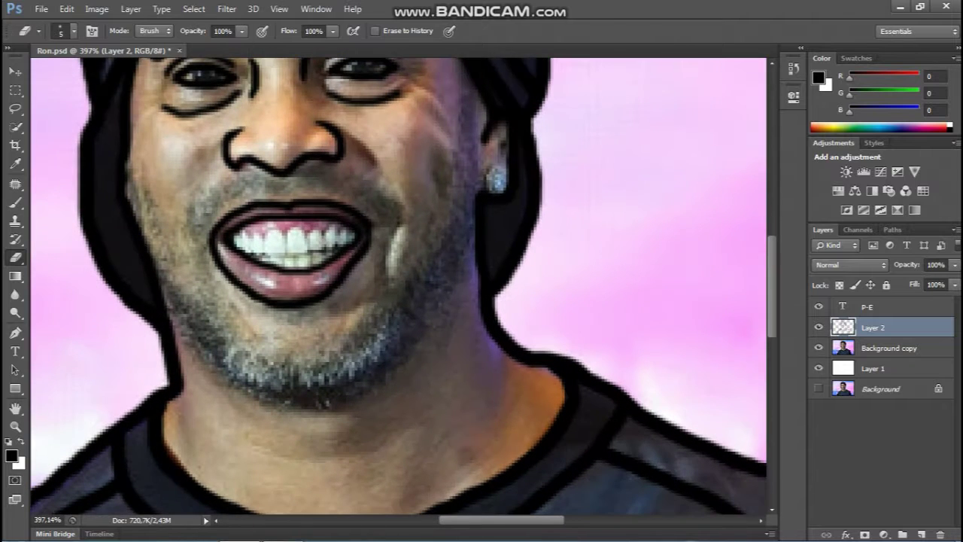
{"action": "key", "text": "b"}
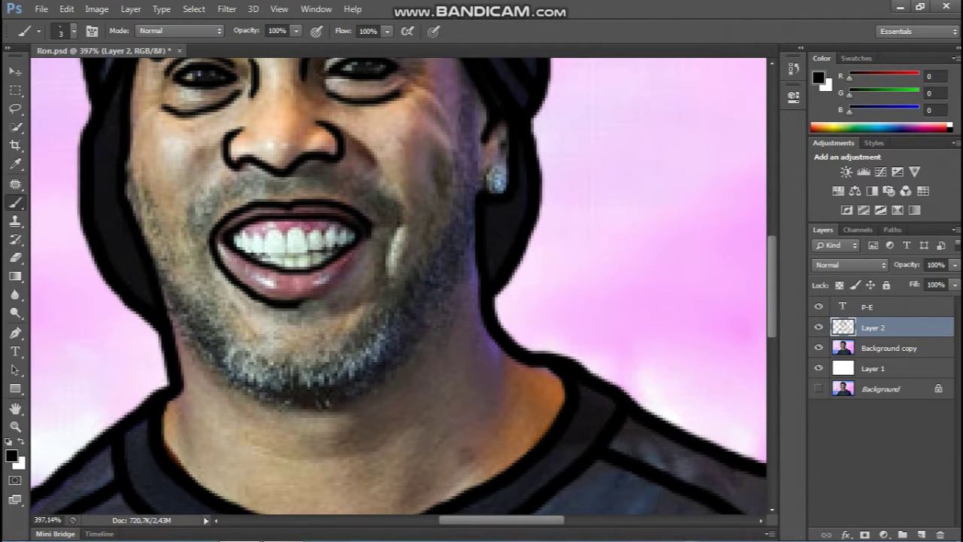
{"action": "scroll", "coordinate": [368, 226], "scroll_direction": "up", "scroll_amount": 1}
{"action": "left_click_drag", "start_coordinate": [368, 252], "coordinate": [309, 313]}
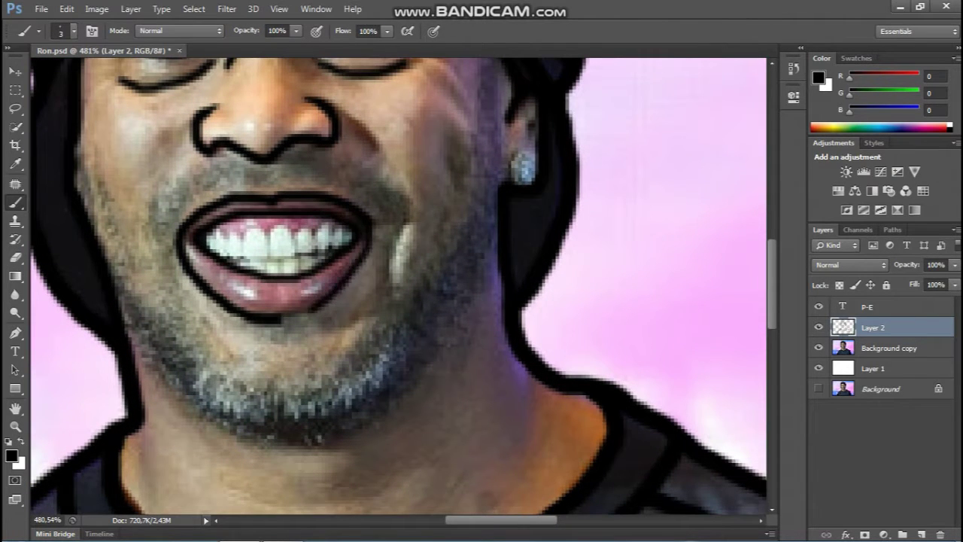
{"action": "left_click_drag", "start_coordinate": [371, 250], "coordinate": [304, 318]}
{"action": "key", "text": "ctrl+z"}
{"action": "scroll", "coordinate": [399, 287], "scroll_direction": "down", "scroll_amount": 3}
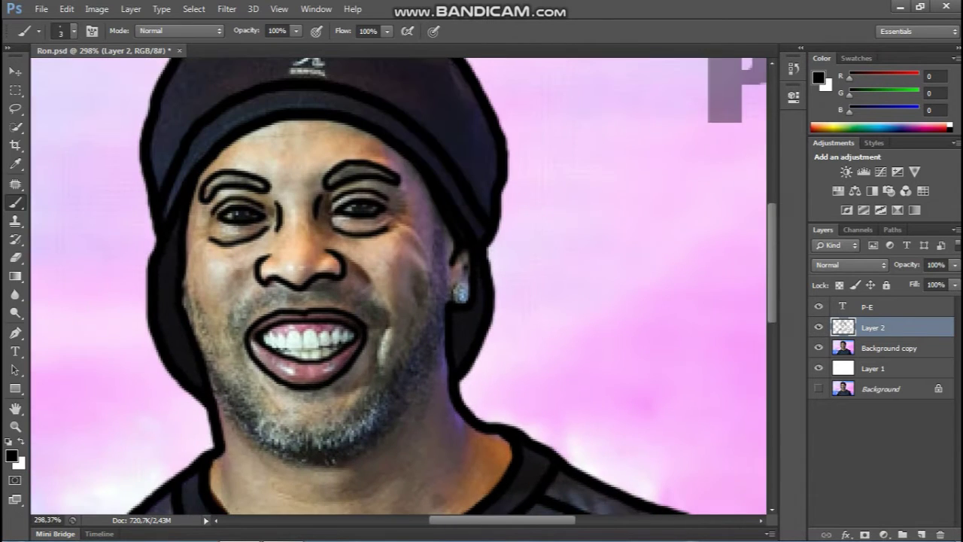
Create a new layer and draw thin crease lines on the forehead, beside the nose and at the outer corners of both eyes
{"action": "key", "text": "ctrl+shift+alt+n"}
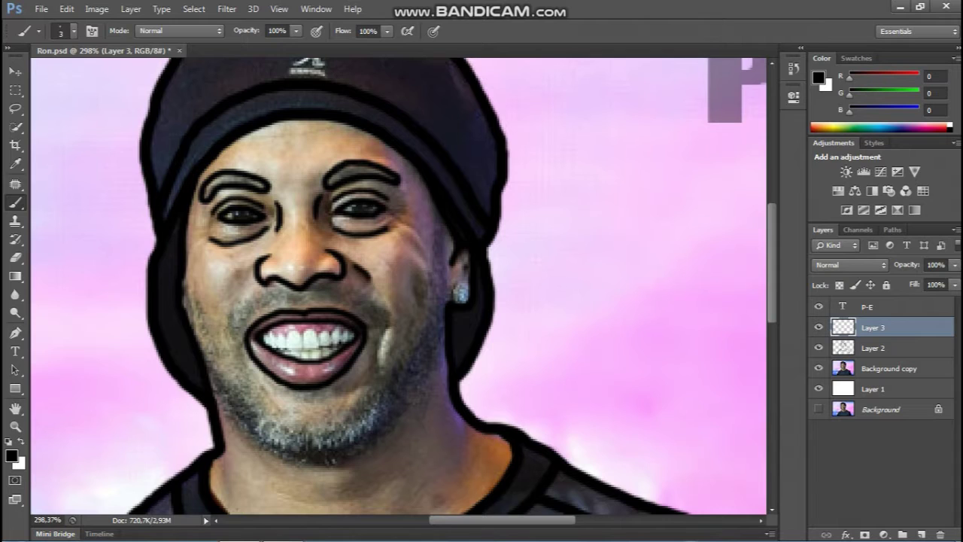
{"action": "scroll", "coordinate": [422, 301], "scroll_direction": "up", "scroll_amount": 1}
{"action": "key", "text": "e"}
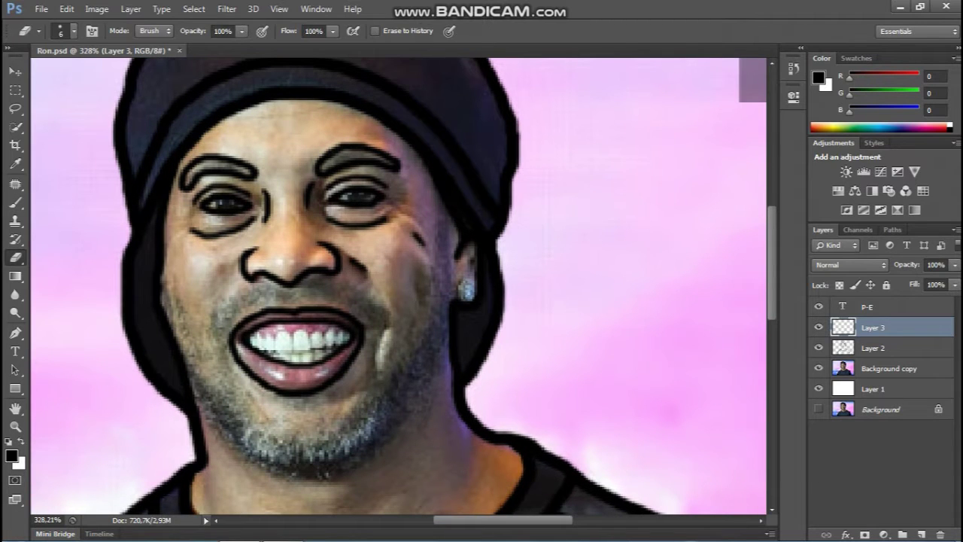
{"action": "key", "text": "b"}
{"action": "mouse_move", "coordinate": [322, 106]}
{"action": "left_mouse_down"}
{"action": "mouse_move", "coordinate": [245, 117]}
{"action": "mouse_move", "coordinate": [270, 117]}
{"action": "left_mouse_up"}
{"action": "key", "text": "e"}
{"action": "key", "text": "b"}
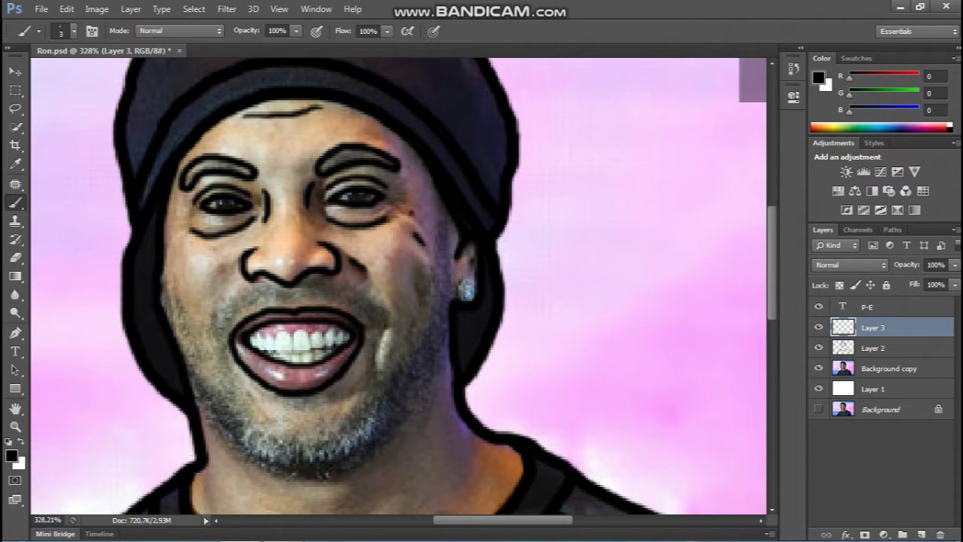
{"action": "key", "text": "e"}
{"action": "key", "text": "b"}
{"action": "mouse_move", "coordinate": [185, 227]}
{"action": "left_mouse_down"}
{"action": "mouse_move", "coordinate": [171, 225]}
{"action": "mouse_move", "coordinate": [183, 231]}
{"action": "left_mouse_up"}
{"action": "key", "text": "e"}
{"action": "key", "text": "b"}
Trace the upper edge of the beard and moustache across both cheeks and up the sideburn beside the earring
{"action": "scroll", "coordinate": [196, 323], "scroll_direction": "up", "scroll_amount": 1}
{"action": "mouse_move", "coordinate": [160, 267]}
{"action": "left_mouse_down"}
{"action": "mouse_move", "coordinate": [197, 340]}
{"action": "mouse_move", "coordinate": [210, 333]}
{"action": "left_mouse_up"}
{"action": "key", "text": "e"}
{"action": "key", "text": "b"}
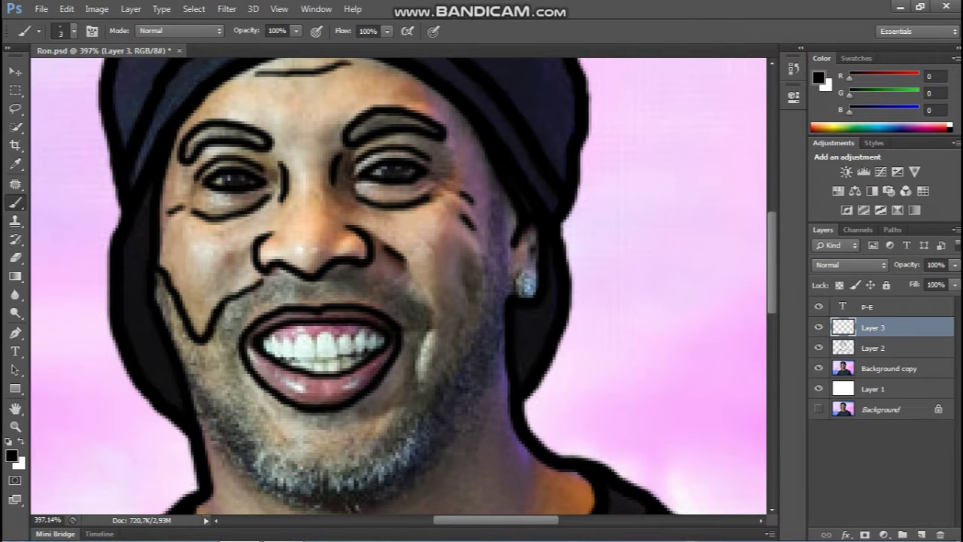
{"action": "key", "text": "ctrl+z"}
{"action": "key", "text": "ctrl+z"}
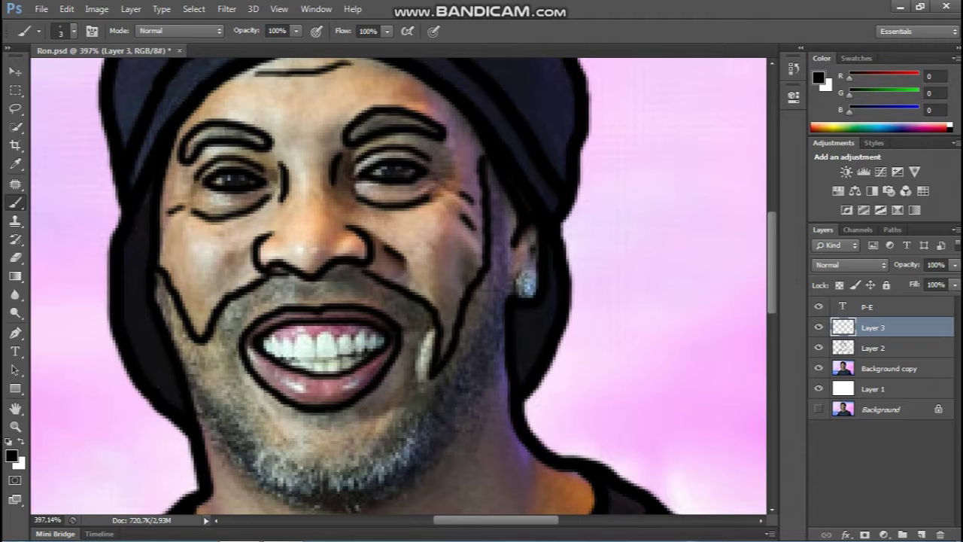
{"action": "key", "text": "e"}
{"action": "key", "text": "e"}
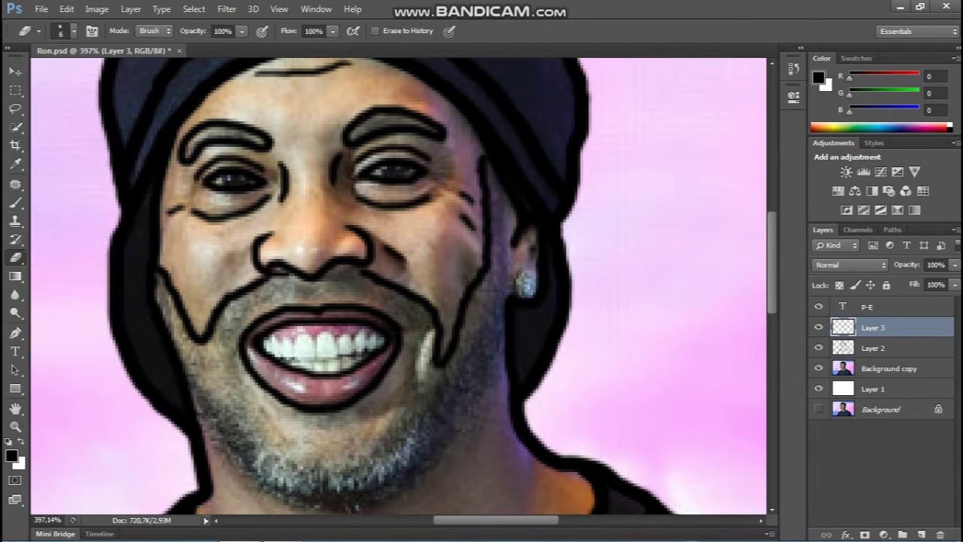
{"action": "key", "text": "b"}
{"action": "mouse_move", "coordinate": [483, 250]}
{"action": "left_mouse_down"}
{"action": "mouse_move", "coordinate": [474, 317]}
{"action": "mouse_move", "coordinate": [502, 171]}
{"action": "left_mouse_up"}
Trace the lower edge of the beard along the jaw and chin from one side of the face to the other
{"action": "mouse_move", "coordinate": [516, 205]}
{"action": "left_mouse_down"}
{"action": "mouse_move", "coordinate": [506, 272]}
{"action": "mouse_move", "coordinate": [459, 332]}
{"action": "mouse_move", "coordinate": [377, 364]}
{"action": "mouse_move", "coordinate": [323, 363]}
{"action": "mouse_move", "coordinate": [256, 321]}
{"action": "mouse_move", "coordinate": [226, 264]}
{"action": "left_mouse_up"}
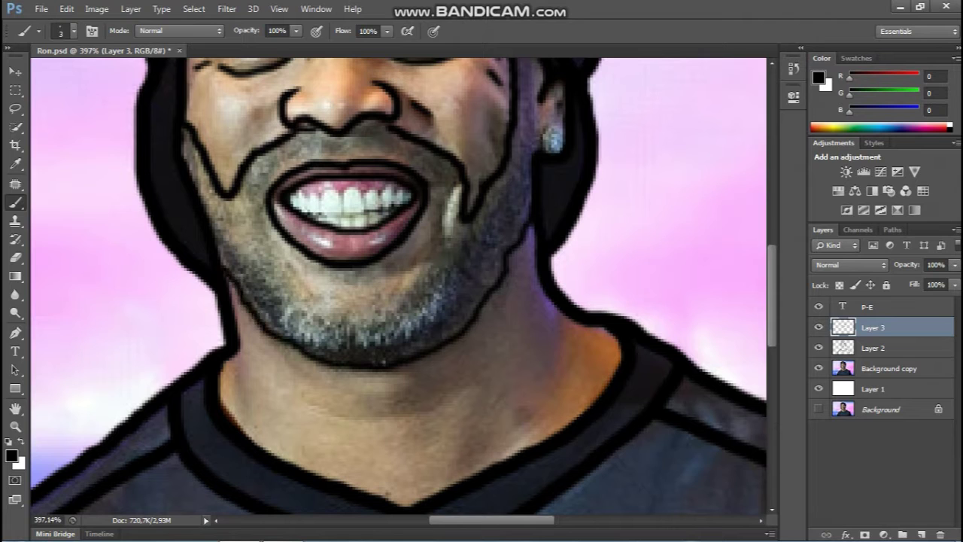
{"action": "left_click_drag", "start_coordinate": [527, 210], "coordinate": [509, 271]}
{"action": "mouse_move", "coordinate": [458, 331]}
{"action": "left_mouse_down"}
{"action": "mouse_move", "coordinate": [396, 358]}
{"action": "mouse_move", "coordinate": [319, 367]}
{"action": "mouse_move", "coordinate": [262, 321]}
{"action": "mouse_move", "coordinate": [220, 249]}
{"action": "left_mouse_up"}
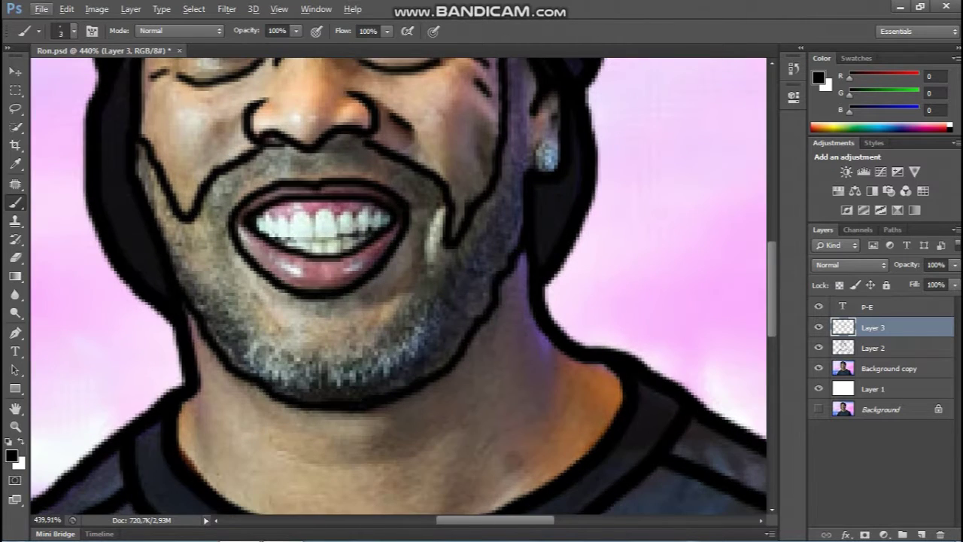
{"action": "key", "text": "e"}
{"action": "key", "text": "b"}
Check the whole drawing without the photo by toggling the Background copy layer off and on
{"action": "scroll", "coordinate": [398, 286], "scroll_direction": "down", "scroll_amount": 8}
{"action": "scroll", "coordinate": [424, 271], "scroll_direction": "up", "scroll_amount": 8}
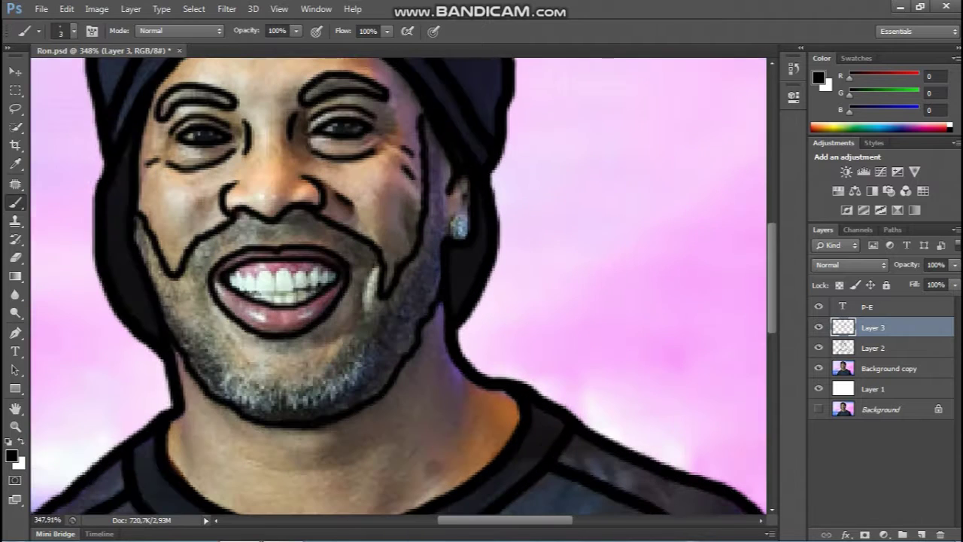
{"action": "scroll", "coordinate": [398, 286], "scroll_direction": "down", "scroll_amount": 6}
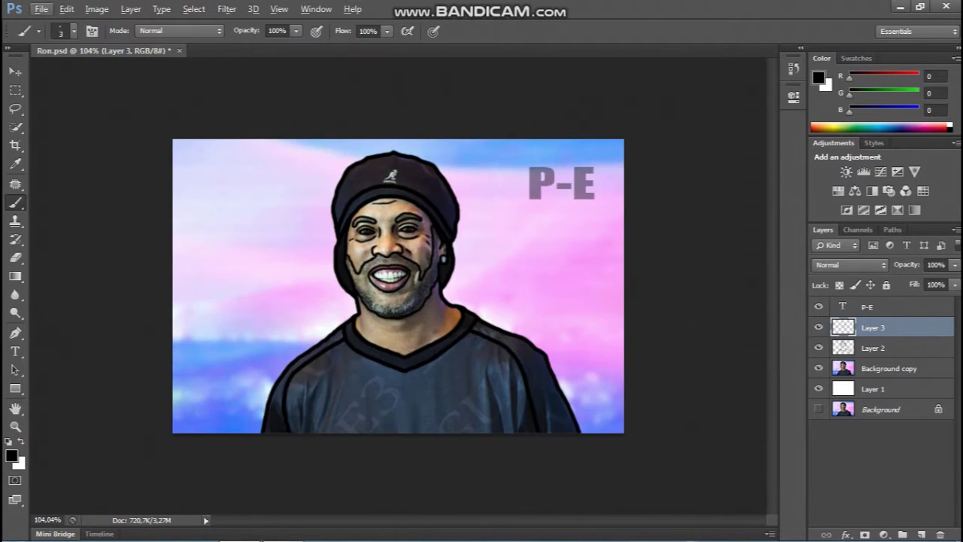
{"action": "left_click", "coordinate": [819, 368]}
{"action": "left_click", "coordinate": [819, 368]}
Create another new layer and trace the lower edge of the upper teeth and the gum line with a 2 px brush
{"action": "key", "text": "y"}
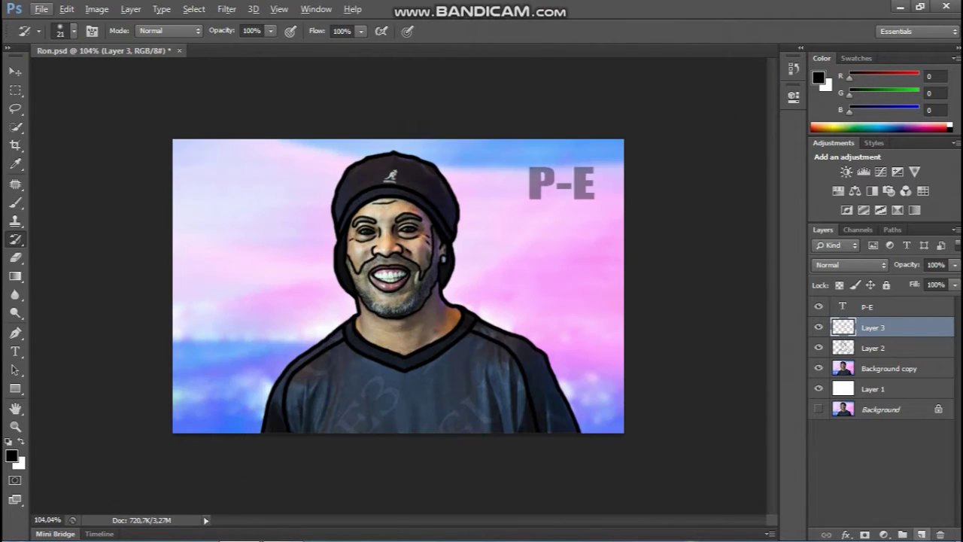
{"action": "left_click", "coordinate": [922, 533]}
{"action": "scroll", "coordinate": [392, 282], "scroll_direction": "up", "scroll_amount": 8}
{"action": "key", "text": "b"}
{"action": "key", "text": "bracketleft"}
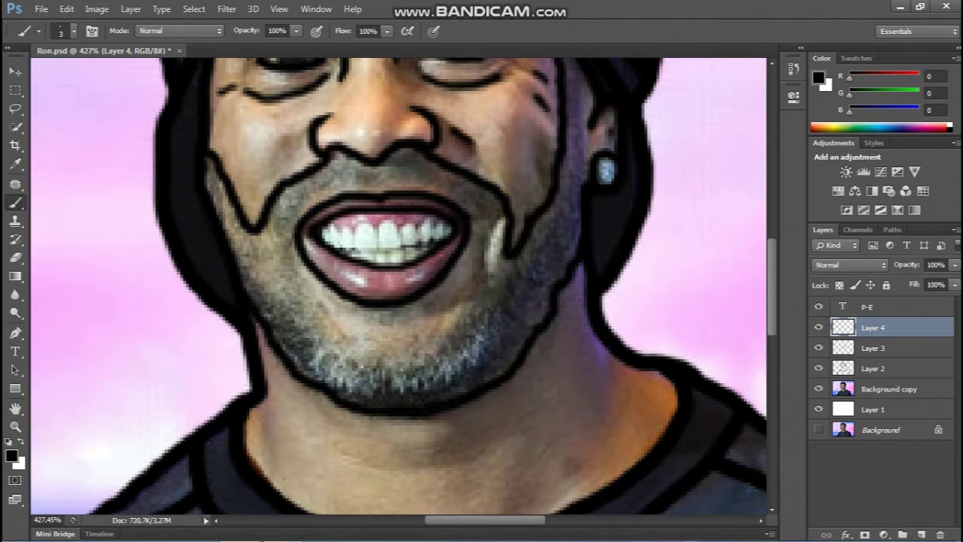
{"action": "left_click_drag", "start_coordinate": [436, 244], "coordinate": [336, 252]}
{"action": "left_click_drag", "start_coordinate": [438, 221], "coordinate": [337, 226]}
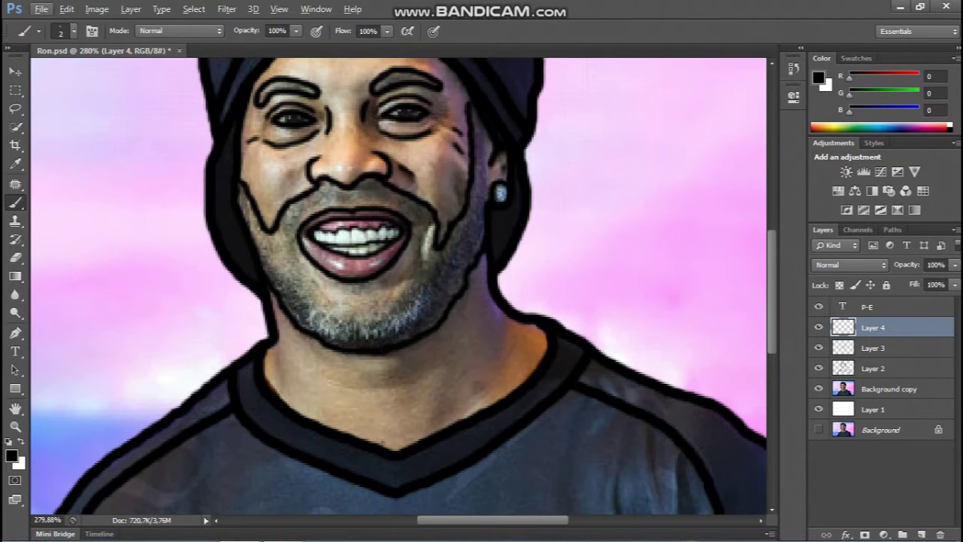
Add a new layer directly above the Background copy layer
{"action": "key", "text": "ctrl+0"}
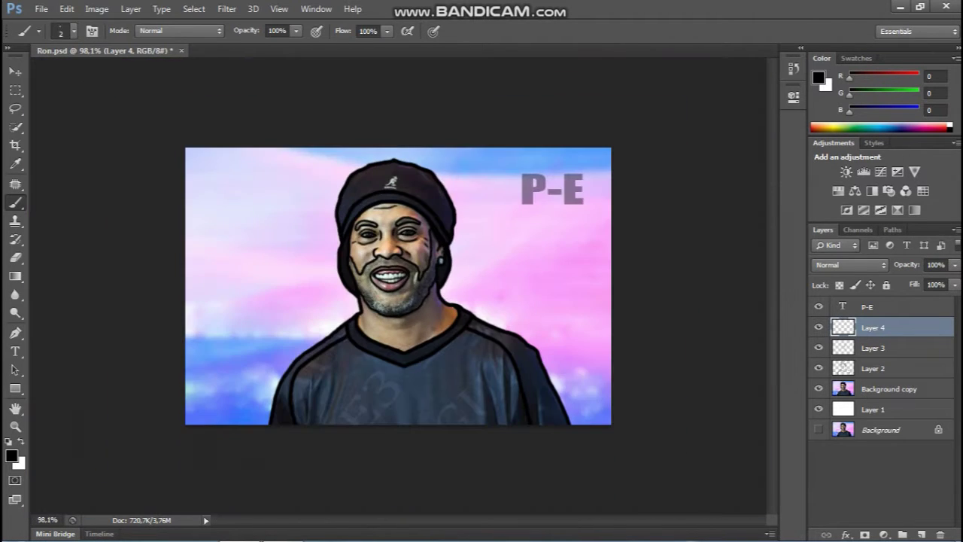
{"action": "left_click", "coordinate": [888, 390]}
{"action": "left_click", "coordinate": [921, 534]}
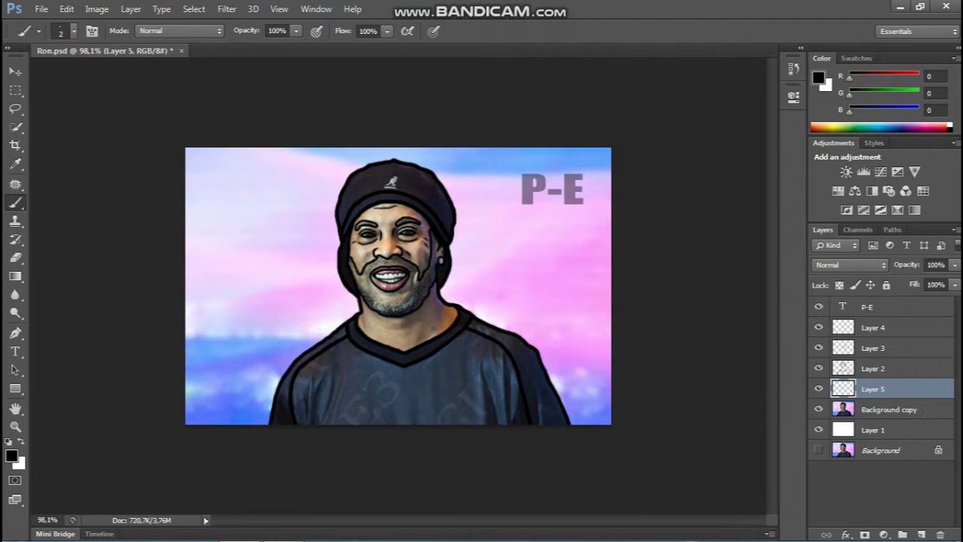
Outline the faint printed E and the 3 beside it on the shirt front with a 3 px black brush
{"action": "scroll", "coordinate": [392, 410], "scroll_direction": "up", "scroll_amount": 5}
{"action": "key", "text": "bracketright"}
{"action": "left_click", "coordinate": [208, 429]}
{"action": "left_click", "coordinate": [263, 363], "text": "shift"}
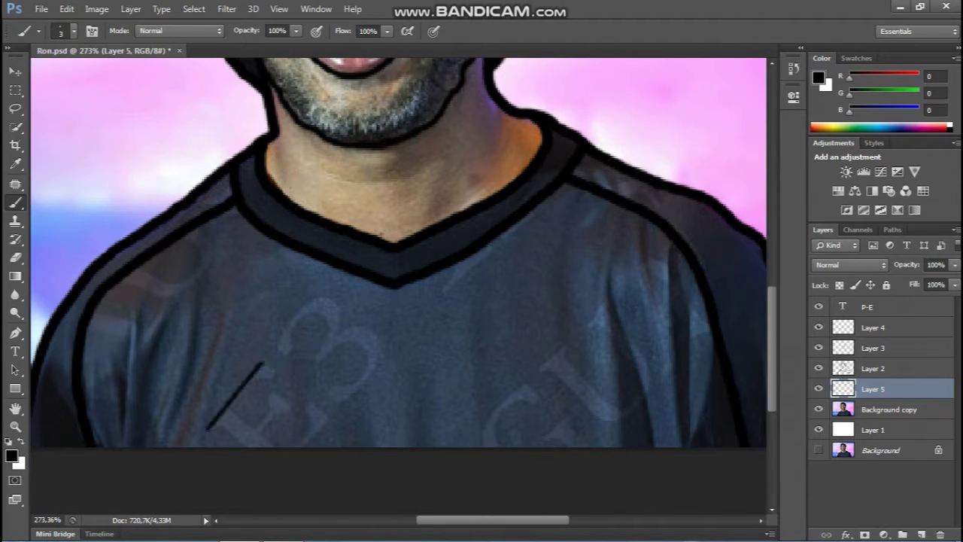
{"action": "left_click", "coordinate": [235, 417], "text": "shift"}
{"action": "left_click", "coordinate": [253, 426], "text": "shift"}
{"action": "left_click", "coordinate": [269, 416], "text": "shift"}
{"action": "left_click", "coordinate": [268, 396], "text": "shift"}
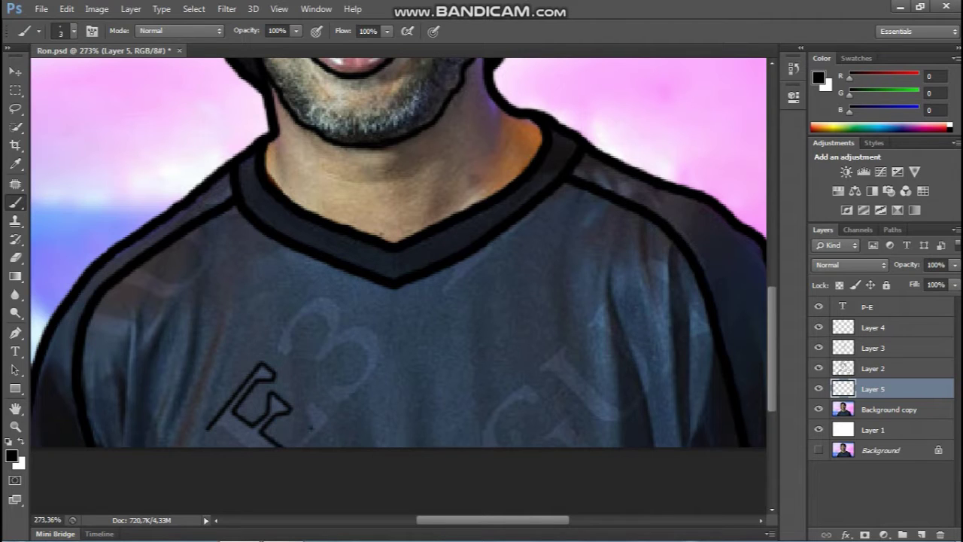
{"action": "left_click", "coordinate": [312, 425], "text": "shift"}
{"action": "left_click", "coordinate": [329, 418], "text": "shift"}
{"action": "left_click", "coordinate": [304, 445], "text": "shift"}
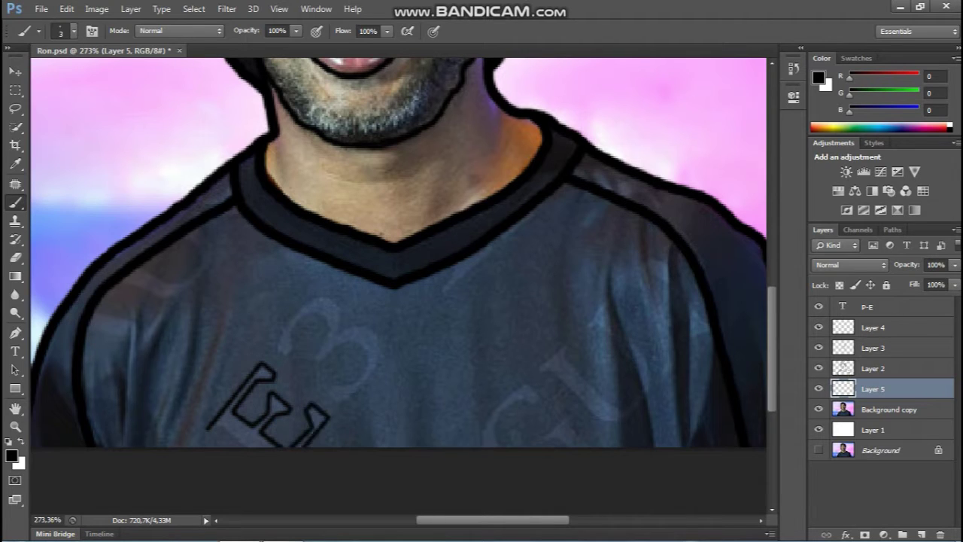
{"action": "left_click", "coordinate": [253, 426]}
{"action": "left_click", "coordinate": [219, 426], "text": "shift"}
{"action": "mouse_move", "coordinate": [322, 354]}
{"action": "left_mouse_down"}
{"action": "mouse_move", "coordinate": [360, 350]}
{"action": "mouse_move", "coordinate": [358, 384]}
{"action": "mouse_move", "coordinate": [331, 390]}
{"action": "mouse_move", "coordinate": [333, 401]}
{"action": "mouse_move", "coordinate": [388, 362]}
{"action": "mouse_move", "coordinate": [377, 328]}
{"action": "mouse_move", "coordinate": [310, 293]}
{"action": "mouse_move", "coordinate": [275, 353]}
{"action": "left_mouse_up"}
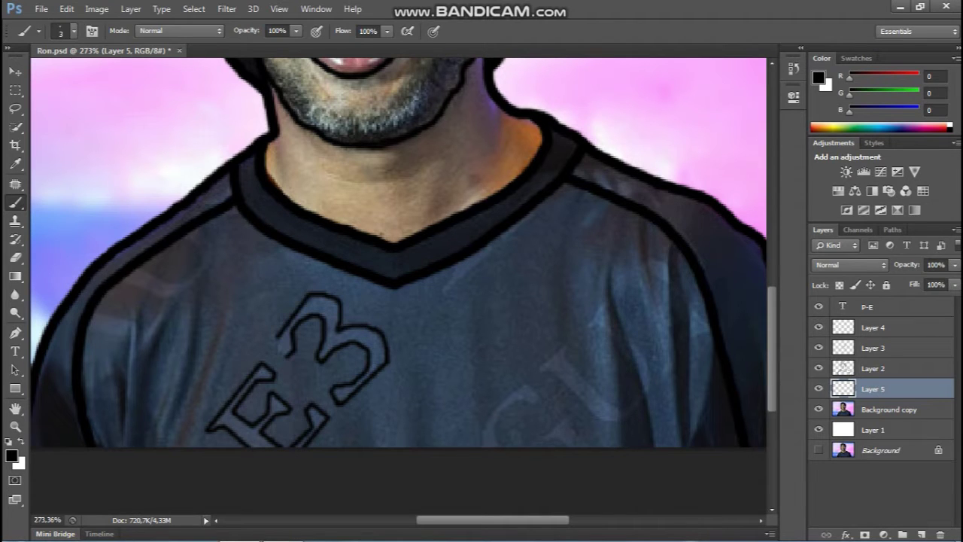
Trace the faint rounded letter and the short strokes below it near the shirt's shoulder seam
{"action": "scroll", "coordinate": [233, 226], "scroll_direction": "up", "scroll_amount": 1}
{"action": "mouse_move", "coordinate": [231, 224]}
{"action": "left_mouse_down"}
{"action": "mouse_move", "coordinate": [250, 263]}
{"action": "mouse_move", "coordinate": [219, 292]}
{"action": "mouse_move", "coordinate": [146, 284]}
{"action": "left_mouse_up"}
{"action": "mouse_move", "coordinate": [217, 236]}
{"action": "left_mouse_down"}
{"action": "mouse_move", "coordinate": [226, 275]}
{"action": "mouse_move", "coordinate": [176, 278]}
{"action": "left_mouse_up"}
{"action": "left_click_drag", "start_coordinate": [167, 328], "coordinate": [116, 317]}
{"action": "mouse_move", "coordinate": [151, 347]}
{"action": "left_mouse_down"}
{"action": "mouse_move", "coordinate": [89, 312]}
{"action": "mouse_move", "coordinate": [60, 310]}
{"action": "left_mouse_up"}
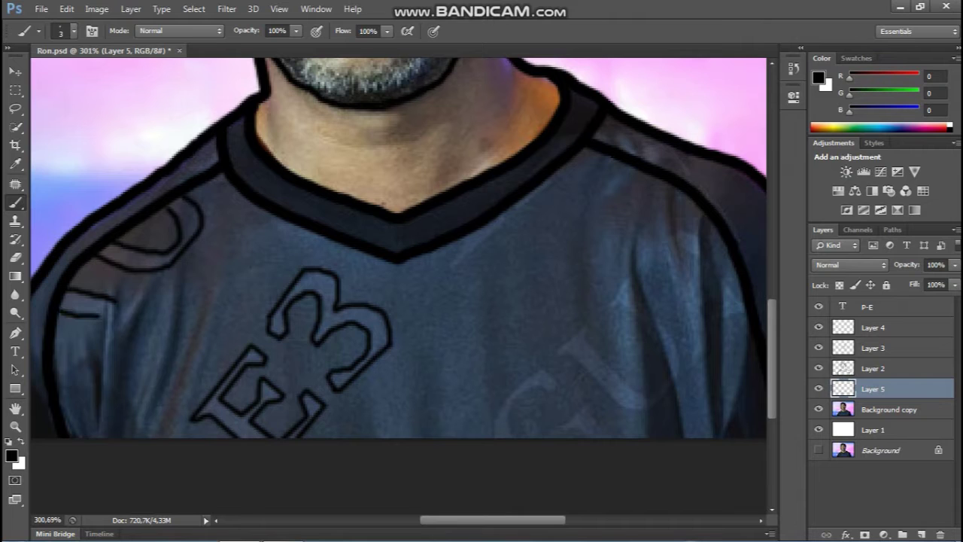
Outline the partial letters below the collar, the shape on the shoulder and the U on the chest with a 3 px black brush
{"action": "mouse_move", "coordinate": [510, 217]}
{"action": "left_mouse_down"}
{"action": "mouse_move", "coordinate": [456, 240]}
{"action": "mouse_move", "coordinate": [396, 290]}
{"action": "left_mouse_up"}
{"action": "left_click_drag", "start_coordinate": [501, 199], "coordinate": [464, 230]}
{"action": "mouse_move", "coordinate": [602, 183]}
{"action": "left_mouse_down"}
{"action": "mouse_move", "coordinate": [632, 199]}
{"action": "mouse_move", "coordinate": [611, 167]}
{"action": "mouse_move", "coordinate": [565, 150]}
{"action": "left_mouse_up"}
{"action": "mouse_move", "coordinate": [562, 327]}
{"action": "left_mouse_down"}
{"action": "mouse_move", "coordinate": [544, 311]}
{"action": "mouse_move", "coordinate": [419, 281]}
{"action": "mouse_move", "coordinate": [462, 348]}
{"action": "mouse_move", "coordinate": [387, 301]}
{"action": "mouse_move", "coordinate": [361, 331]}
{"action": "mouse_move", "coordinate": [453, 382]}
{"action": "mouse_move", "coordinate": [481, 325]}
{"action": "mouse_move", "coordinate": [434, 257]}
{"action": "mouse_move", "coordinate": [414, 285]}
{"action": "left_mouse_up"}
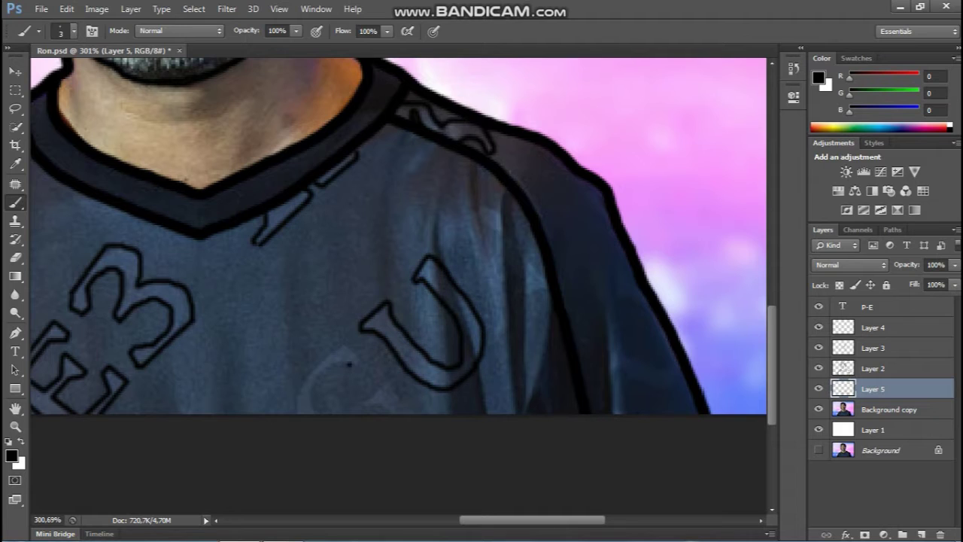
Outline the printed G and the A on either side of the U, including the A's inner triangle
{"action": "mouse_move", "coordinate": [360, 361]}
{"action": "left_mouse_down"}
{"action": "mouse_move", "coordinate": [329, 350]}
{"action": "mouse_move", "coordinate": [312, 361]}
{"action": "mouse_move", "coordinate": [295, 413]}
{"action": "left_mouse_up"}
{"action": "mouse_move", "coordinate": [328, 368]}
{"action": "left_mouse_down"}
{"action": "mouse_move", "coordinate": [310, 411]}
{"action": "mouse_move", "coordinate": [335, 414]}
{"action": "mouse_move", "coordinate": [399, 379]}
{"action": "mouse_move", "coordinate": [415, 412]}
{"action": "left_mouse_up"}
{"action": "mouse_move", "coordinate": [526, 299]}
{"action": "left_mouse_down"}
{"action": "mouse_move", "coordinate": [523, 243]}
{"action": "mouse_move", "coordinate": [477, 205]}
{"action": "left_mouse_up"}
{"action": "mouse_move", "coordinate": [506, 333]}
{"action": "left_mouse_down"}
{"action": "mouse_move", "coordinate": [475, 227]}
{"action": "mouse_move", "coordinate": [474, 204]}
{"action": "left_mouse_up"}
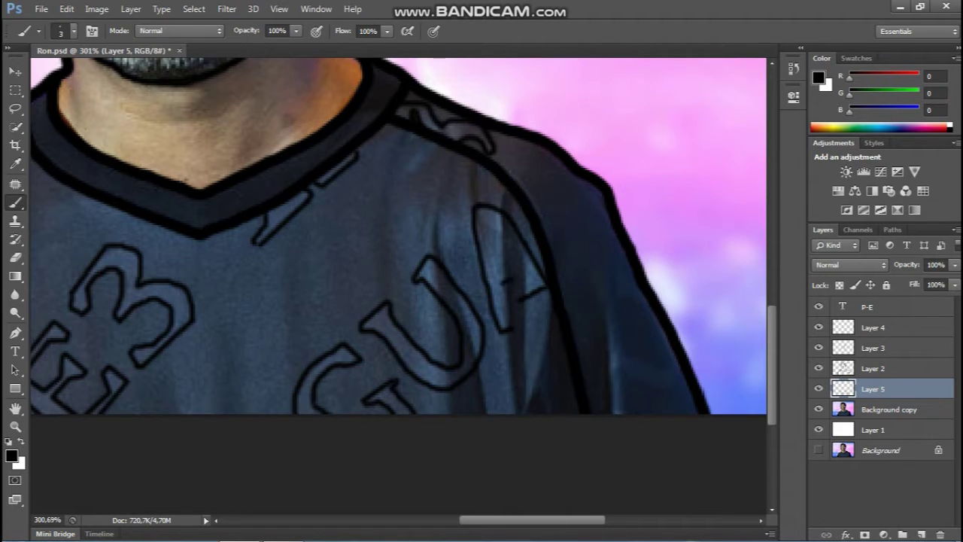
{"action": "mouse_move", "coordinate": [498, 257]}
{"action": "left_mouse_down"}
{"action": "mouse_move", "coordinate": [497, 229]}
{"action": "mouse_move", "coordinate": [489, 251]}
{"action": "left_mouse_up"}
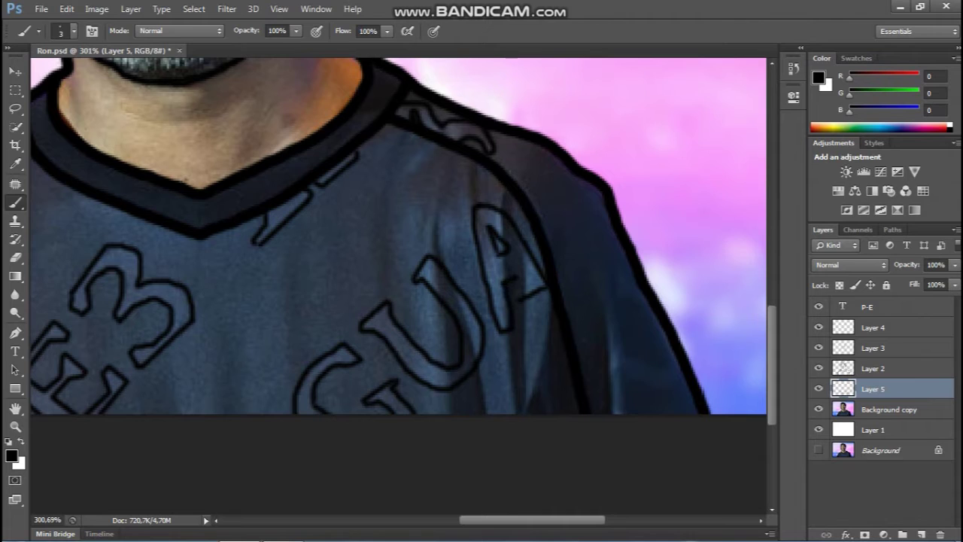
Outline the faint P on the sleeve, including its inner opening
{"action": "mouse_move", "coordinate": [626, 413]}
{"action": "left_mouse_down"}
{"action": "mouse_move", "coordinate": [626, 377]}
{"action": "mouse_move", "coordinate": [685, 388]}
{"action": "left_mouse_up"}
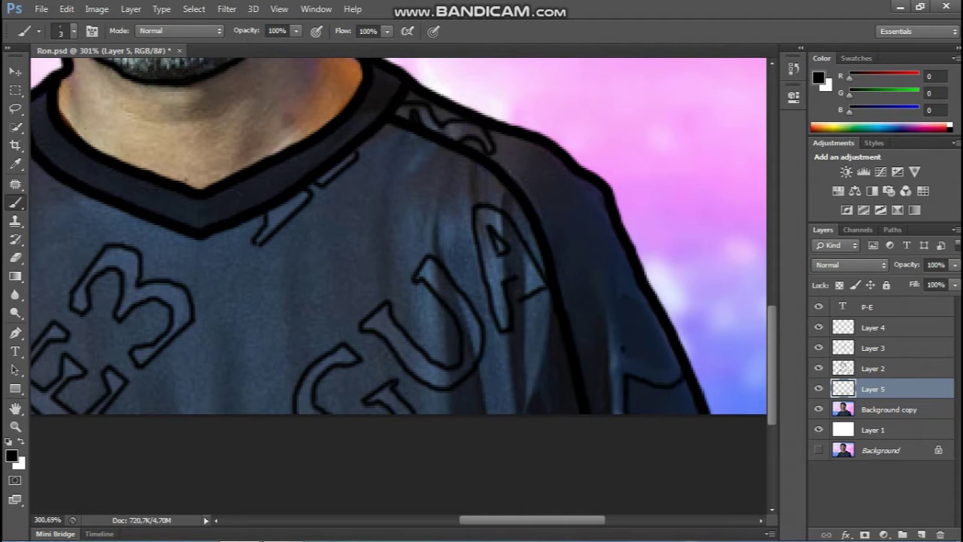
{"action": "mouse_move", "coordinate": [624, 349]}
{"action": "left_mouse_down"}
{"action": "mouse_move", "coordinate": [636, 303]}
{"action": "mouse_move", "coordinate": [658, 345]}
{"action": "mouse_move", "coordinate": [626, 357]}
{"action": "left_mouse_up"}
{"action": "left_click_drag", "start_coordinate": [599, 272], "coordinate": [602, 410]}
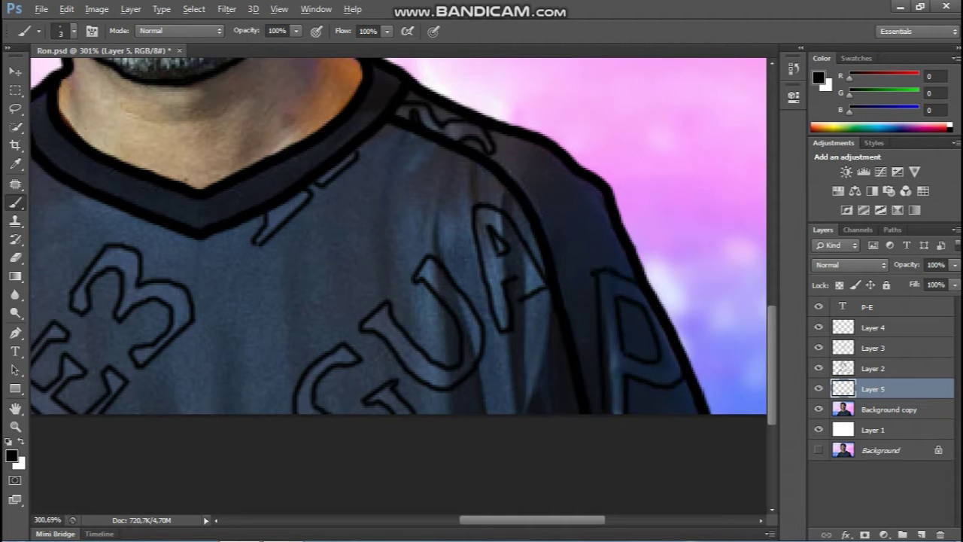
Add a new layer above Layer 5 and draw fabric fold lines on the shirt between the shoulder seam and the E
{"action": "scroll", "coordinate": [399, 301], "scroll_direction": "down", "scroll_amount": 5}
{"action": "scroll", "coordinate": [399, 301], "scroll_direction": "up", "scroll_amount": 4}
{"action": "key", "text": "ctrl+shift+alt+n"}
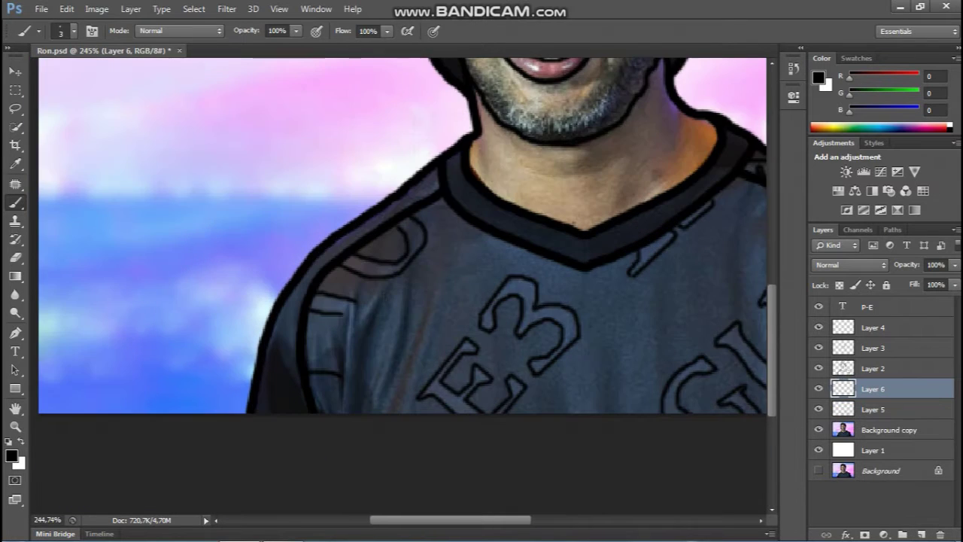
{"action": "left_click_drag", "start_coordinate": [389, 294], "coordinate": [366, 335]}
{"action": "scroll", "coordinate": [399, 301], "scroll_direction": "up", "scroll_amount": 2}
{"action": "left_click_drag", "start_coordinate": [367, 373], "coordinate": [347, 435]}
{"action": "left_click_drag", "start_coordinate": [432, 273], "coordinate": [396, 411]}
{"action": "left_click_drag", "start_coordinate": [469, 280], "coordinate": [412, 429]}
{"action": "key", "text": "e"}
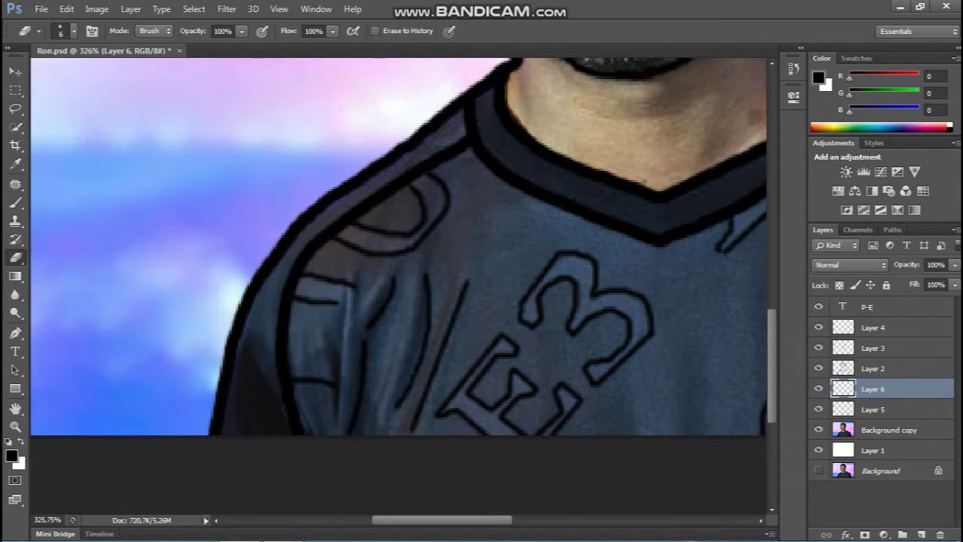
{"action": "key", "text": "b"}
{"action": "left_click_drag", "start_coordinate": [346, 315], "coordinate": [341, 394]}
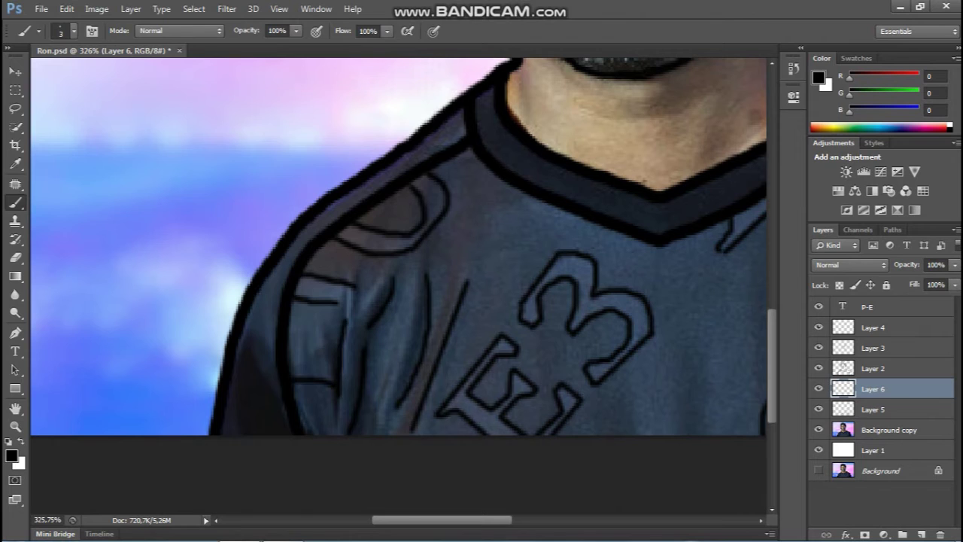
{"action": "key", "text": "e"}
{"action": "key", "text": "b"}
Draw thin vertical fold lines across the middle of the shirt and around the U and the A
{"action": "left_click_drag", "start_coordinate": [399, 249], "coordinate": [252, 268]}
{"action": "left_click_drag", "start_coordinate": [527, 264], "coordinate": [373, 280]}
{"action": "left_click_drag", "start_coordinate": [401, 399], "coordinate": [399, 466]}
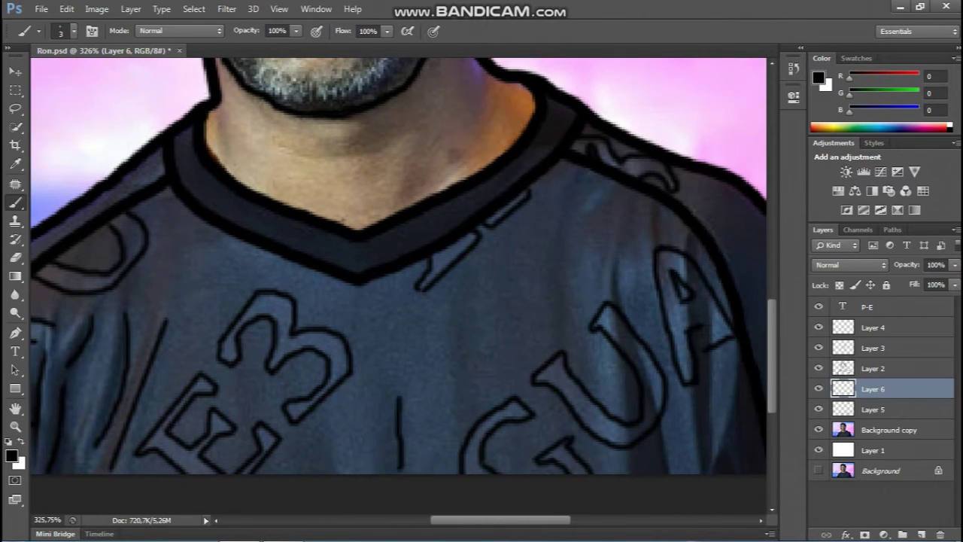
{"action": "left_click_drag", "start_coordinate": [467, 386], "coordinate": [464, 322]}
{"action": "left_click_drag", "start_coordinate": [574, 250], "coordinate": [563, 313]}
{"action": "left_click_drag", "start_coordinate": [625, 257], "coordinate": [616, 298]}
{"action": "left_click_drag", "start_coordinate": [614, 212], "coordinate": [600, 273]}
{"action": "left_click_drag", "start_coordinate": [644, 211], "coordinate": [648, 269]}
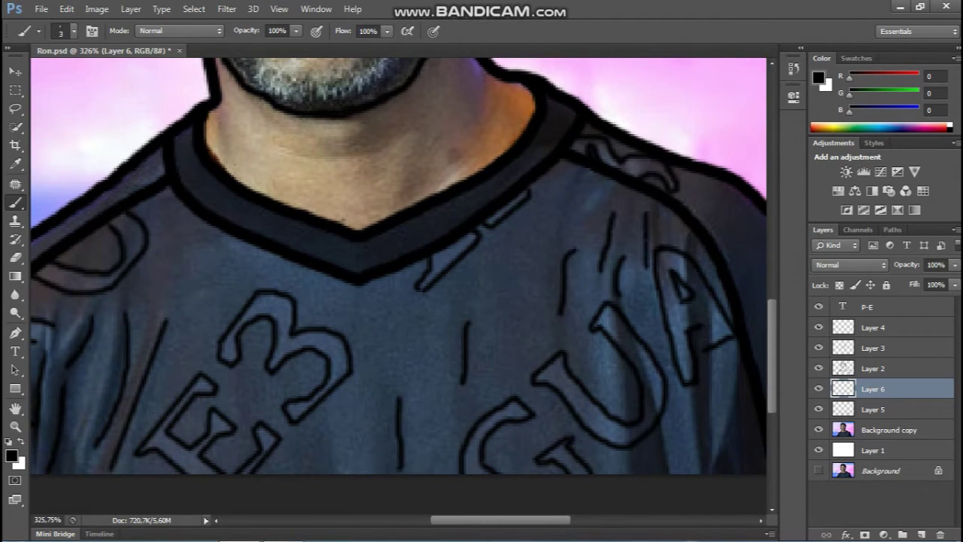
{"action": "left_click_drag", "start_coordinate": [704, 374], "coordinate": [703, 439]}
{"action": "left_click_drag", "start_coordinate": [656, 427], "coordinate": [653, 474]}
Draw short fold lines at the shirt's lower edge below the U and the A, beside the sleeve seam
{"action": "left_click_drag", "start_coordinate": [572, 301], "coordinate": [487, 259]}
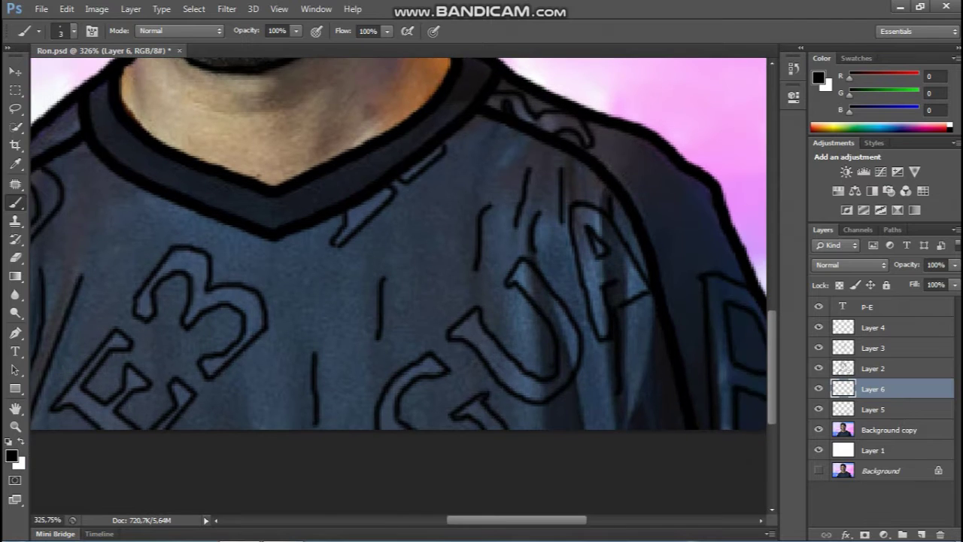
{"action": "left_click_drag", "start_coordinate": [572, 389], "coordinate": [571, 427]}
{"action": "key", "text": "e"}
{"action": "key", "text": "b"}
{"action": "left_click_drag", "start_coordinate": [645, 403], "coordinate": [644, 427]}
{"action": "left_click_drag", "start_coordinate": [667, 358], "coordinate": [665, 405]}
{"action": "key", "text": "e"}
Draw short fold strokes below the collar's point, beside the E and on the sleeve opposite the P
{"action": "left_click_drag", "start_coordinate": [422, 248], "coordinate": [380, 301]}
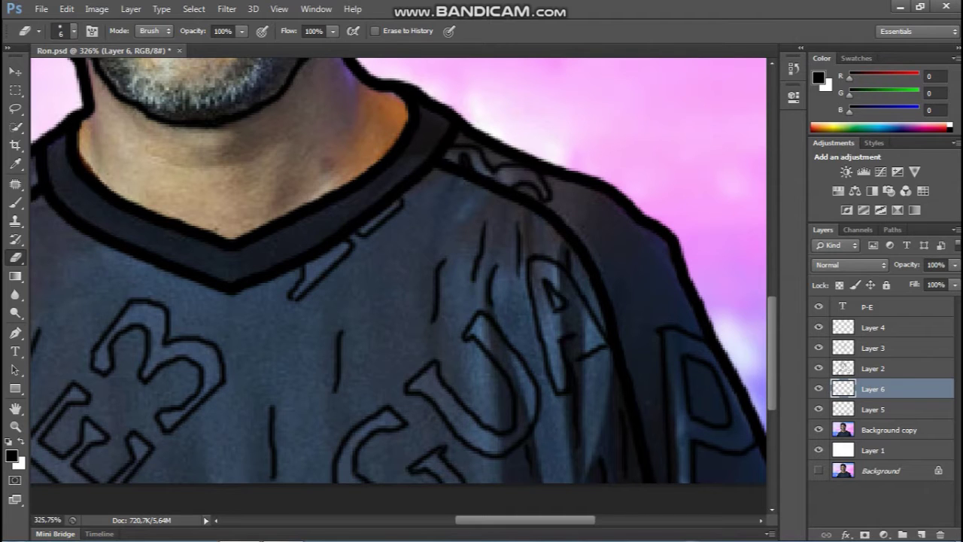
{"action": "left_click_drag", "start_coordinate": [376, 263], "coordinate": [435, 266]}
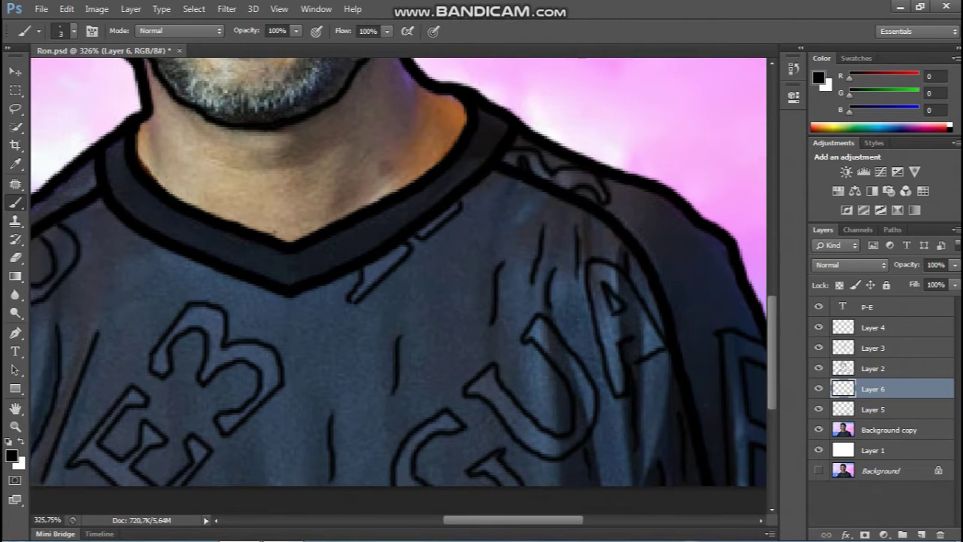
{"action": "left_click_drag", "start_coordinate": [377, 263], "coordinate": [564, 283]}
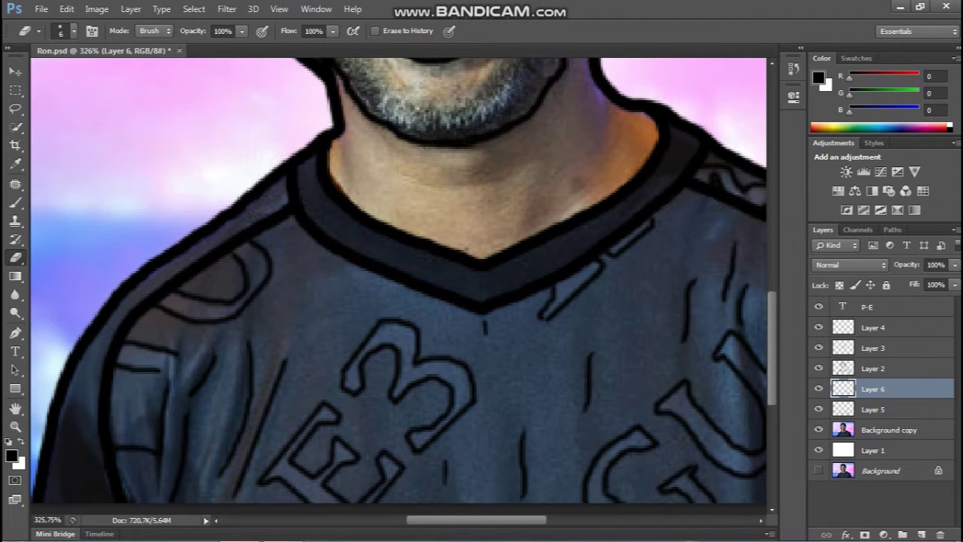
{"action": "scroll", "coordinate": [398, 283], "scroll_direction": "down", "scroll_amount": 1}
{"action": "key", "text": "b"}
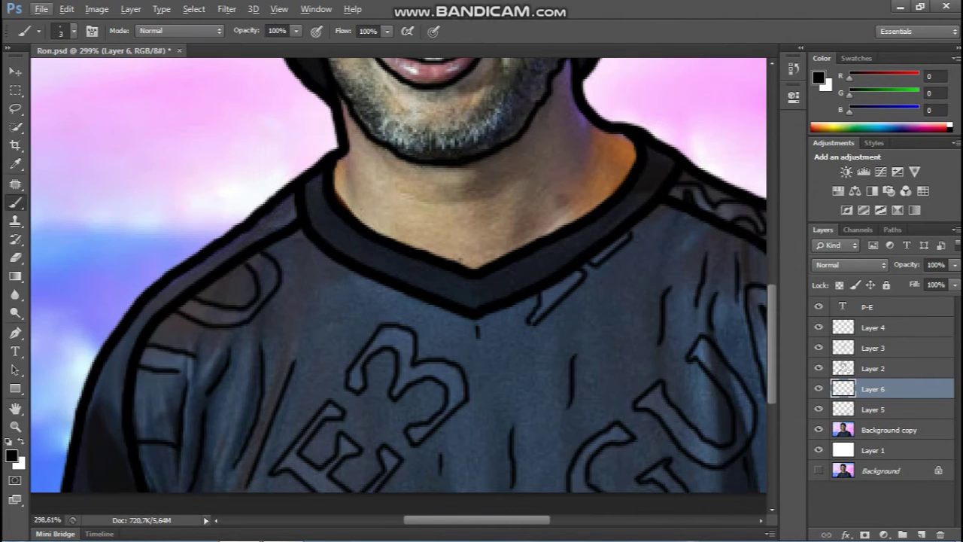
{"action": "key", "text": "e"}
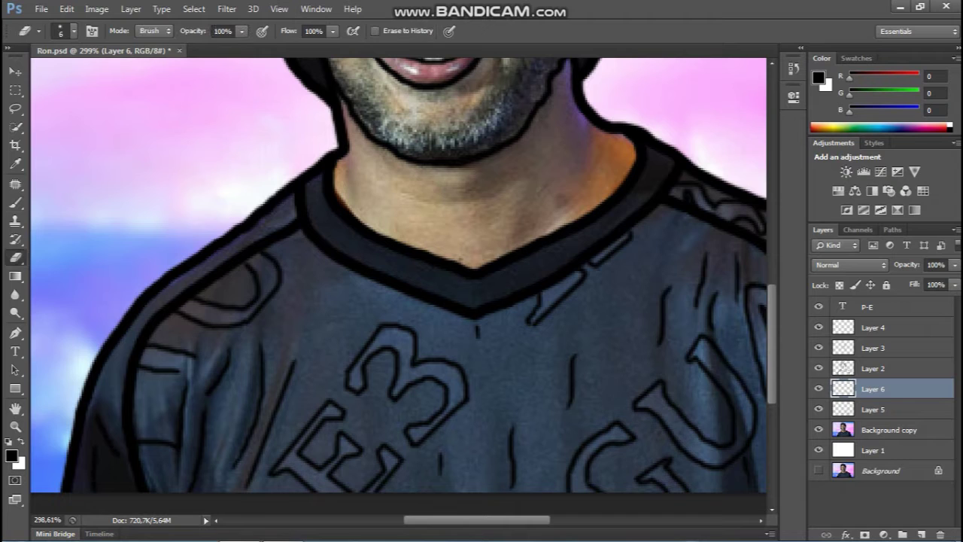
{"action": "scroll", "coordinate": [399, 283], "scroll_direction": "down", "scroll_amount": 5}
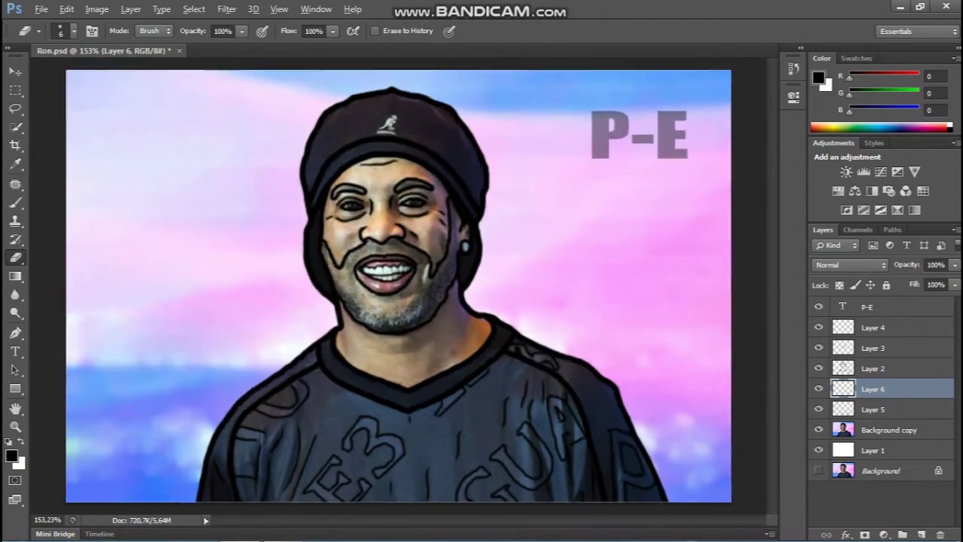
Outline the pointed bare skin patches below both corners of the mouth with a 1 px black brush
{"action": "scroll", "coordinate": [405, 298], "scroll_direction": "up", "scroll_amount": 5}
{"action": "key", "text": "p"}
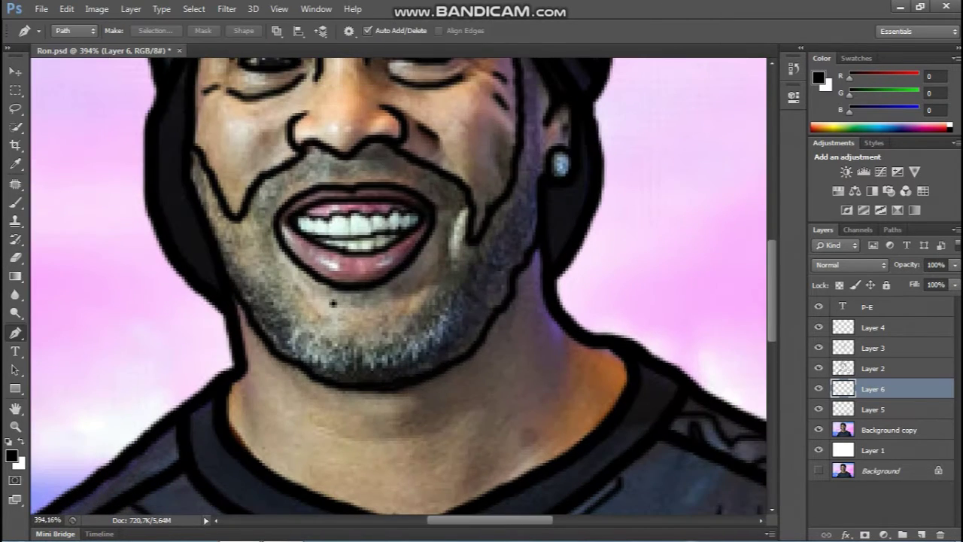
{"action": "key", "text": "b"}
{"action": "mouse_move", "coordinate": [322, 316]}
{"action": "left_mouse_down"}
{"action": "mouse_move", "coordinate": [303, 300]}
{"action": "mouse_move", "coordinate": [273, 233]}
{"action": "left_mouse_up"}
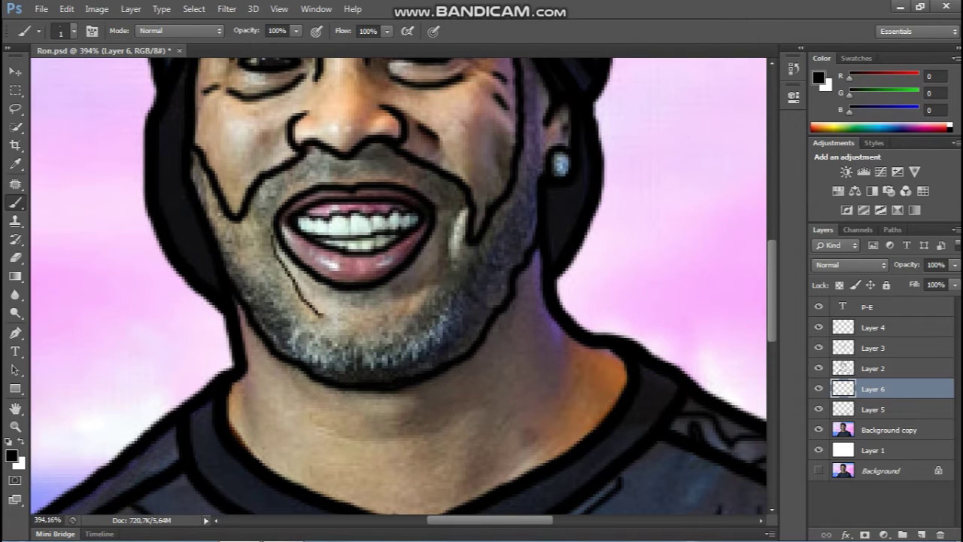
{"action": "left_click_drag", "start_coordinate": [316, 282], "coordinate": [324, 313]}
{"action": "left_click_drag", "start_coordinate": [400, 296], "coordinate": [432, 267]}
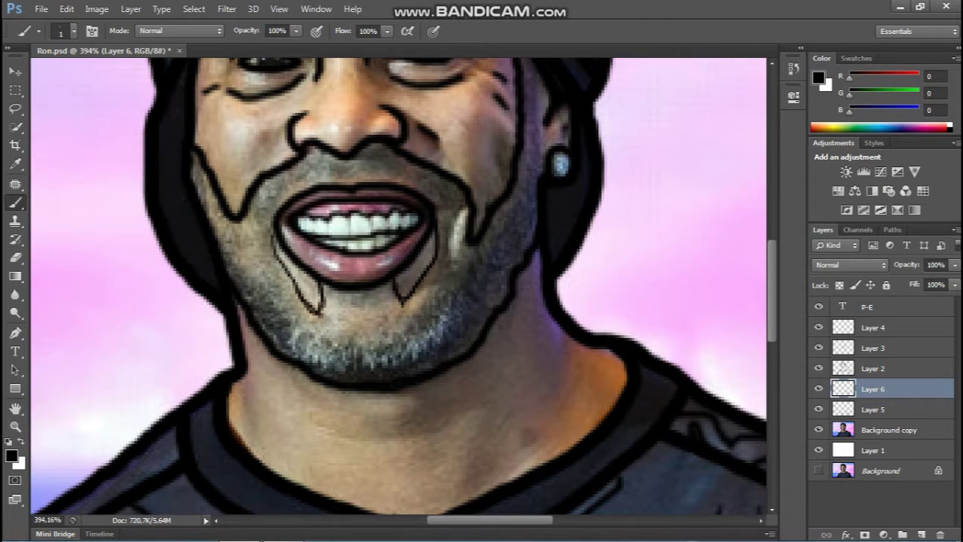
{"action": "scroll", "coordinate": [319, 275], "scroll_direction": "up", "scroll_amount": 1}
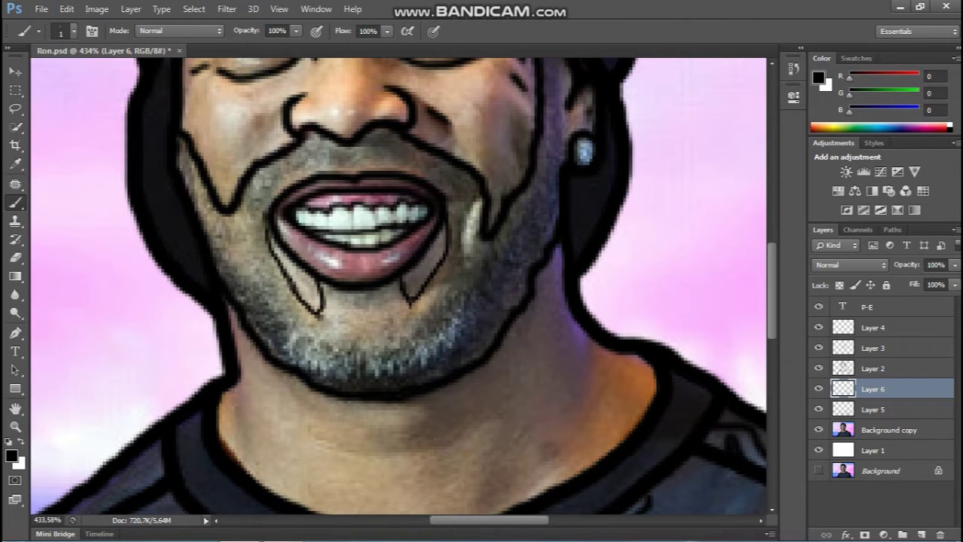
{"action": "scroll", "coordinate": [457, 243], "scroll_direction": "down", "scroll_amount": 1}
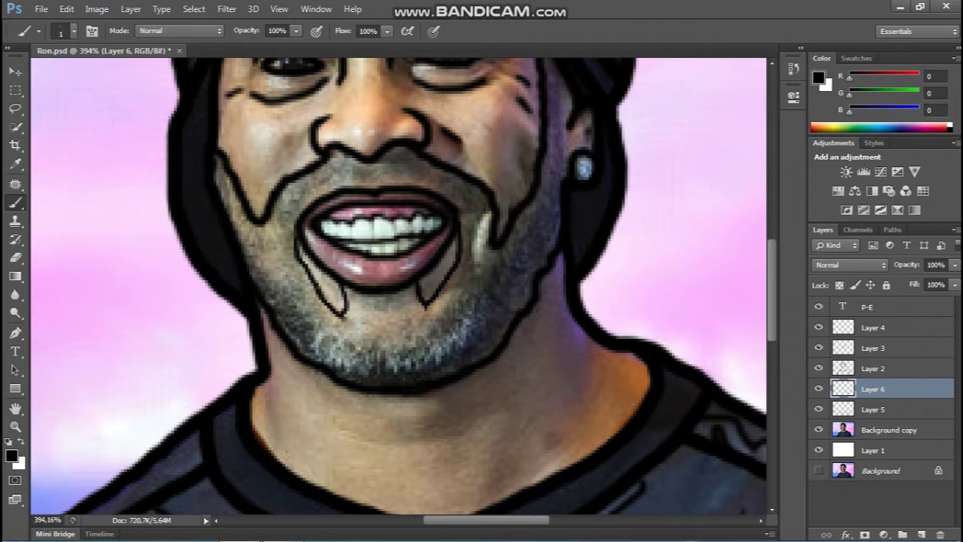
{"action": "scroll", "coordinate": [344, 297], "scroll_direction": "down", "scroll_amount": 1}
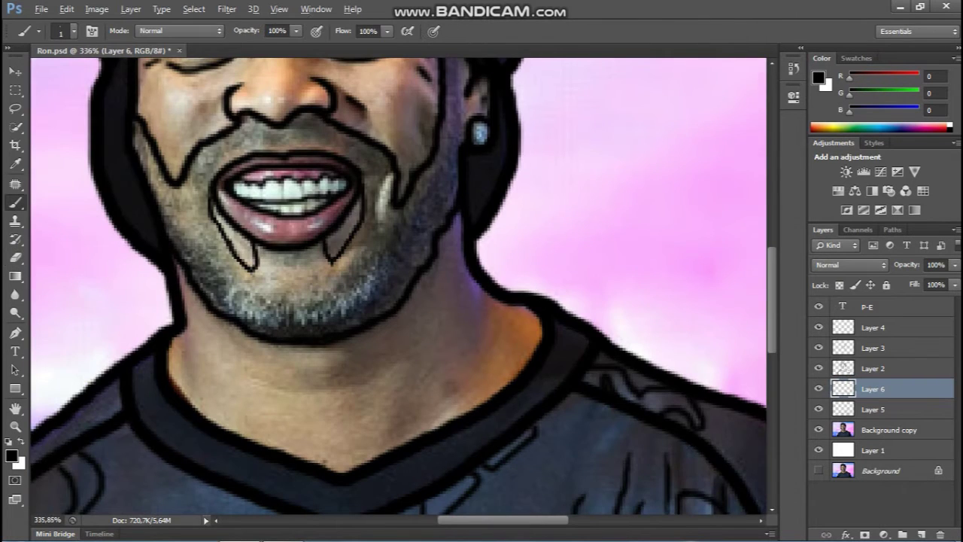
{"action": "scroll", "coordinate": [344, 297], "scroll_direction": "down", "scroll_amount": 1}
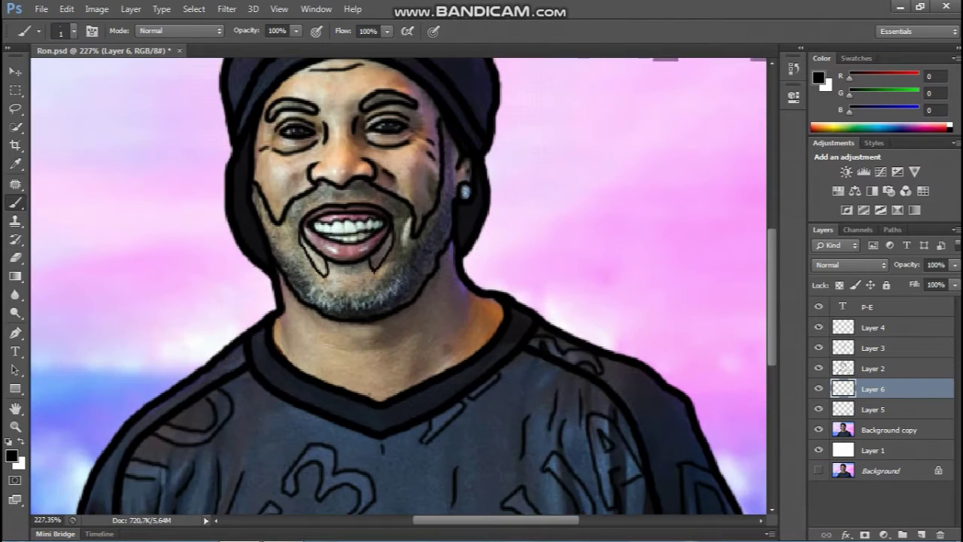
Draw two thin curved crease lines on the front of the neck
{"action": "key", "text": "e"}
{"action": "mouse_move", "coordinate": [357, 349]}
{"action": "left_mouse_down"}
{"action": "mouse_move", "coordinate": [404, 340]}
{"action": "mouse_move", "coordinate": [412, 369]}
{"action": "left_mouse_up"}
{"action": "key", "text": "b"}
{"action": "key", "text": "e"}
{"action": "scroll", "coordinate": [425, 346], "scroll_direction": "up", "scroll_amount": 1}
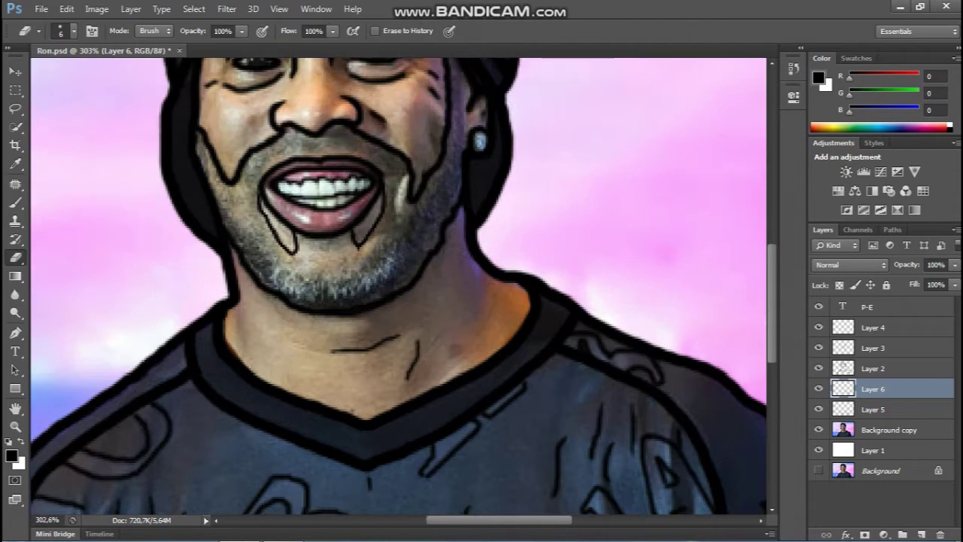
Draw short 2 px crease lines on both sides of the neck and below the jaw, and briefly hide the Background copy to check them
{"action": "key", "text": "b"}
{"action": "left_click_drag", "start_coordinate": [482, 314], "coordinate": [485, 283]}
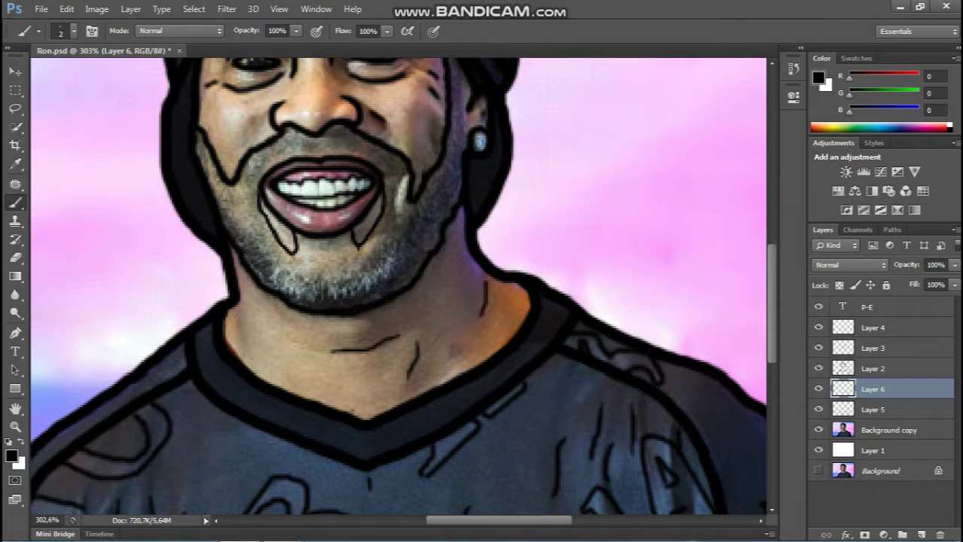
{"action": "key", "text": "e"}
{"action": "key", "text": "b"}
{"action": "left_click_drag", "start_coordinate": [237, 322], "coordinate": [237, 337]}
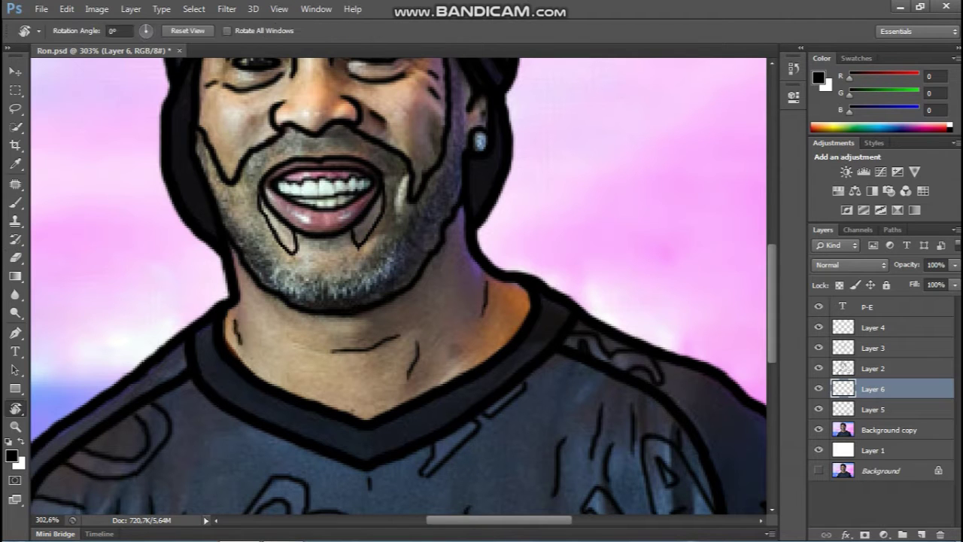
{"action": "key", "text": "e"}
{"action": "scroll", "coordinate": [433, 329], "scroll_direction": "down", "scroll_amount": 5}
{"action": "scroll", "coordinate": [382, 328], "scroll_direction": "up", "scroll_amount": 3}
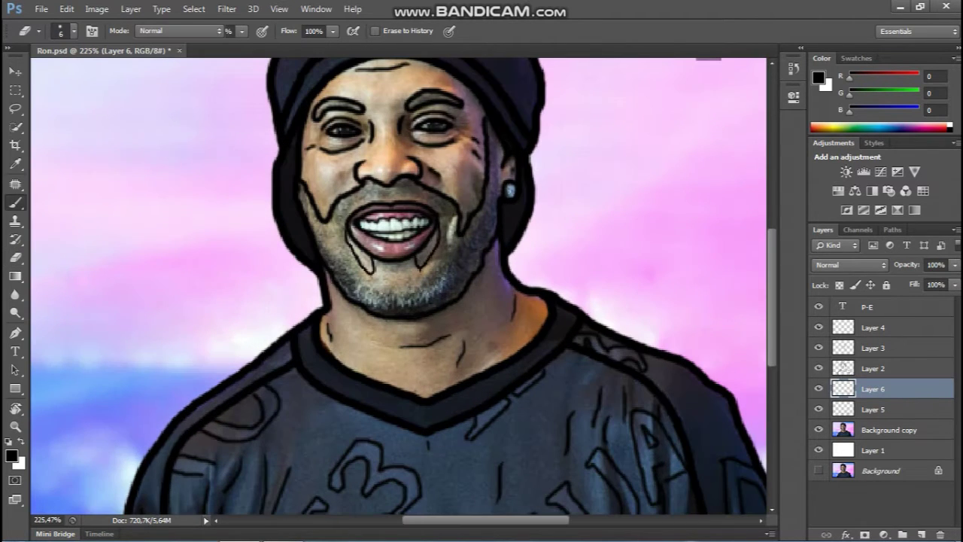
{"action": "key", "text": "b"}
{"action": "key", "text": "e"}
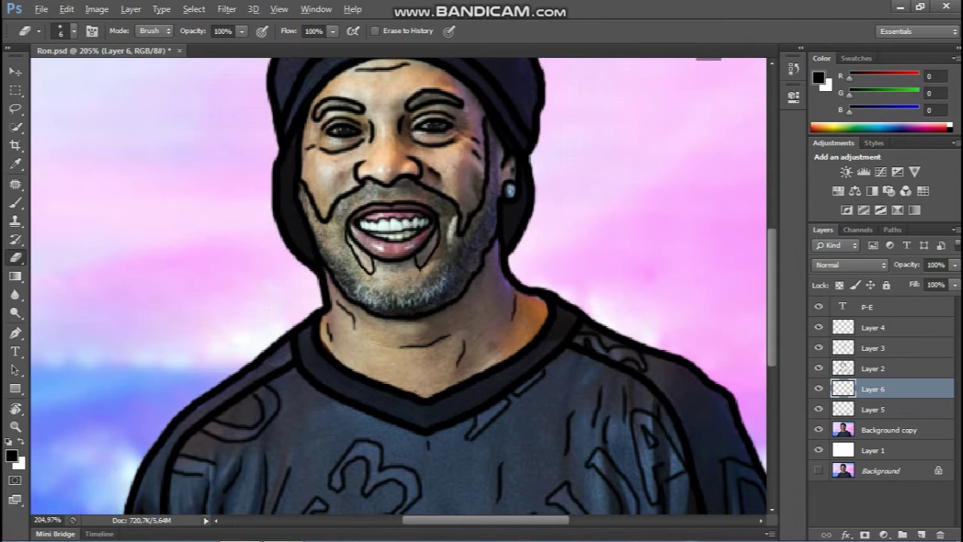
{"action": "scroll", "coordinate": [399, 286], "scroll_direction": "down", "scroll_amount": 5}
{"action": "left_click", "coordinate": [819, 430]}
{"action": "left_click", "coordinate": [819, 430]}
Draw fine crease lines on the beanie near its upper side edge and just below the crown with a 2 px brush
{"action": "scroll", "coordinate": [399, 286], "scroll_direction": "up", "scroll_amount": 5}
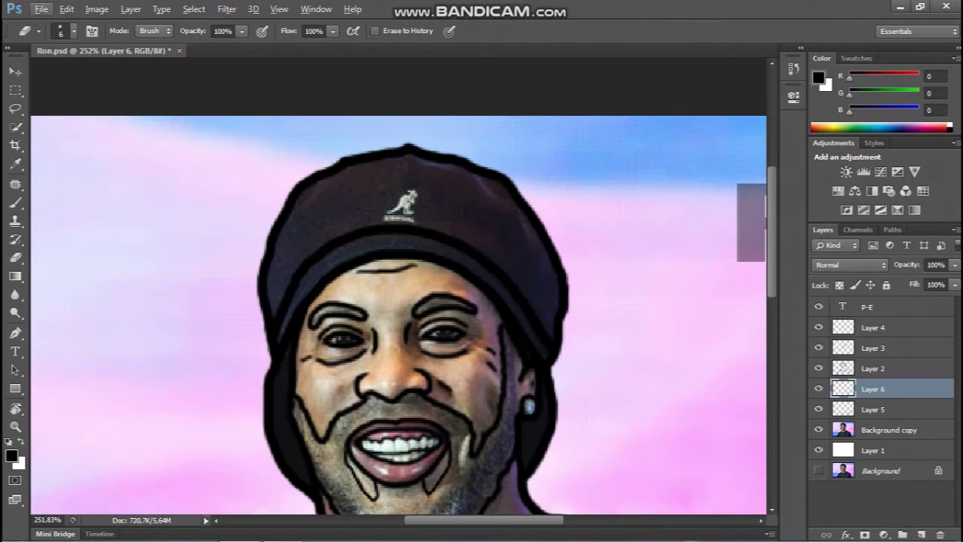
{"action": "left_click_drag", "start_coordinate": [306, 203], "coordinate": [321, 192]}
{"action": "key", "text": "b"}
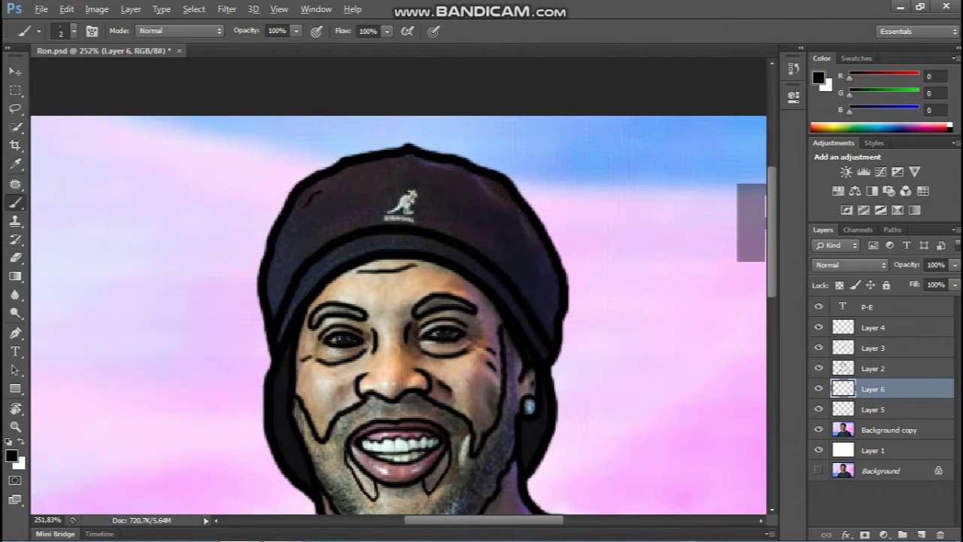
{"action": "scroll", "coordinate": [446, 177], "scroll_direction": "up", "scroll_amount": 2}
{"action": "key", "text": "e"}
{"action": "key", "text": "b"}
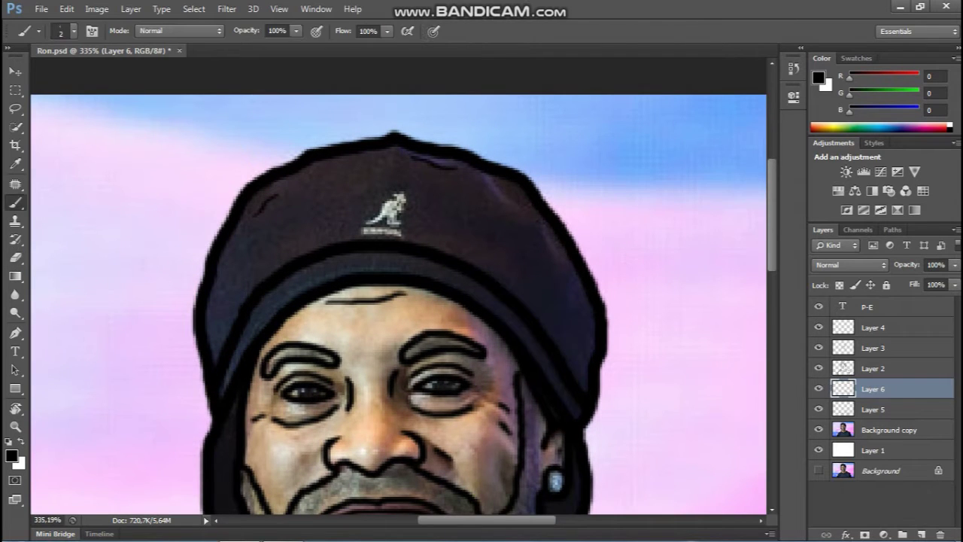
Draw short crease strokes along both side edges of the beanie, redoing one stroke
{"action": "left_click_drag", "start_coordinate": [484, 178], "coordinate": [495, 200]}
{"action": "key", "text": "e"}
{"action": "key", "text": "b"}
{"action": "left_click_drag", "start_coordinate": [540, 232], "coordinate": [566, 260]}
{"action": "key", "text": "ctrl+z"}
{"action": "key", "text": "e"}
{"action": "key", "text": "b"}
{"action": "key", "text": "e"}
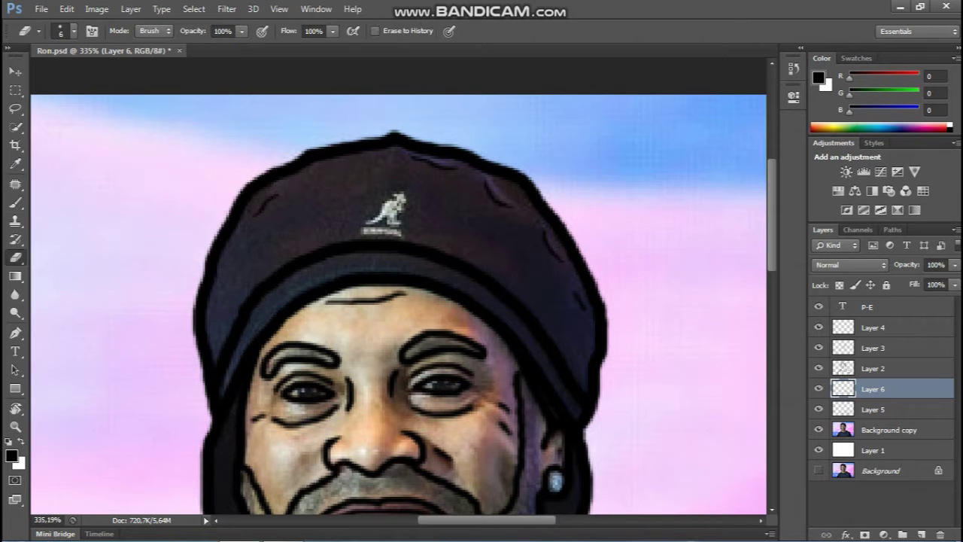
{"action": "key", "text": "b"}
{"action": "key", "text": "e"}
{"action": "key", "text": "b"}
{"action": "scroll", "coordinate": [380, 215], "scroll_direction": "up", "scroll_amount": 2}
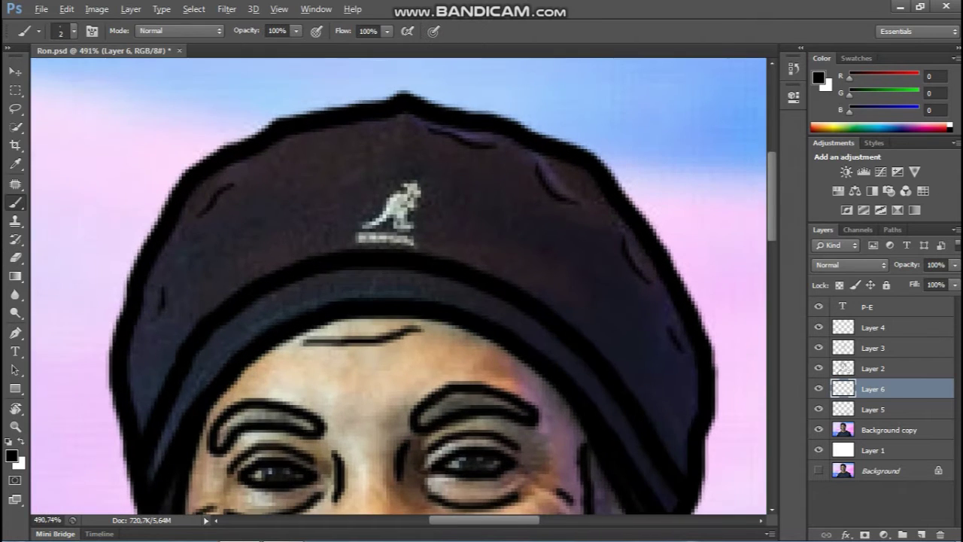
Trace the kangaroo logo on the beanie and briefly hide the Background copy to check the line art
{"action": "mouse_move", "coordinate": [396, 193]}
{"action": "left_mouse_down"}
{"action": "mouse_move", "coordinate": [369, 226]}
{"action": "mouse_move", "coordinate": [418, 229]}
{"action": "mouse_move", "coordinate": [355, 241]}
{"action": "mouse_move", "coordinate": [386, 227]}
{"action": "mouse_move", "coordinate": [415, 239]}
{"action": "left_mouse_up"}
{"action": "scroll", "coordinate": [399, 234], "scroll_direction": "down", "scroll_amount": 6}
{"action": "left_click", "coordinate": [819, 430]}
{"action": "left_click", "coordinate": [819, 430]}
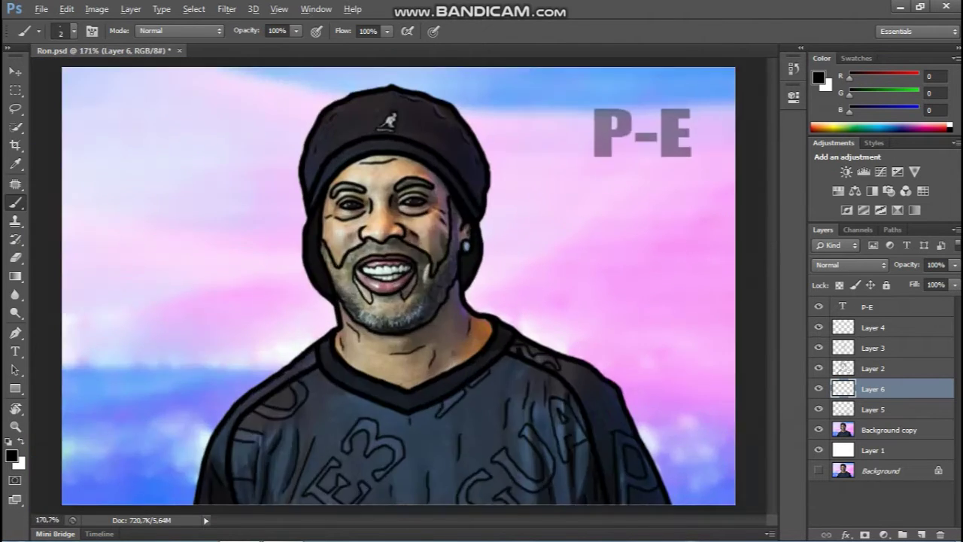
Examine the face line art up close and in full view, briefly hiding the Background copy photo
{"action": "scroll", "coordinate": [369, 192], "scroll_direction": "up", "scroll_amount": 5}
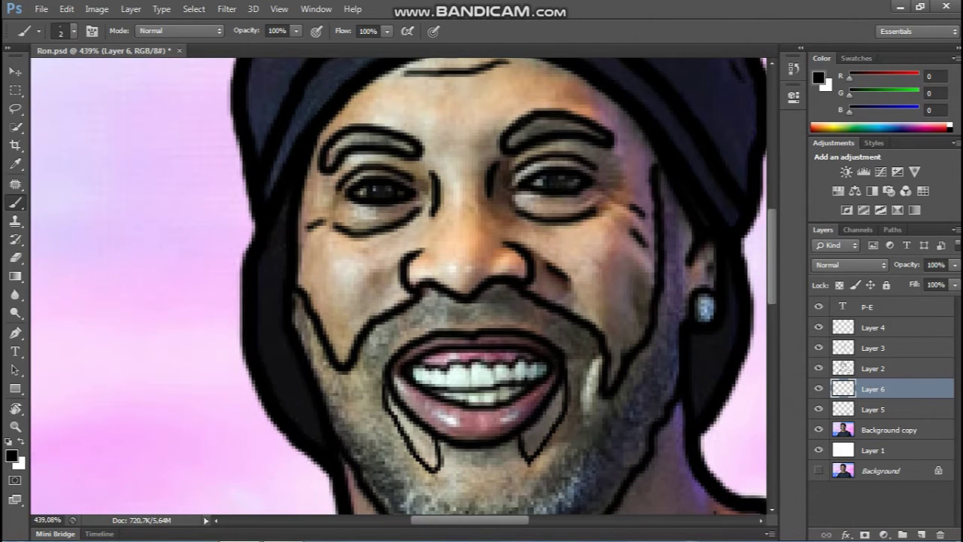
{"action": "scroll", "coordinate": [574, 181], "scroll_direction": "down", "scroll_amount": 5}
{"action": "left_click", "coordinate": [819, 430]}
{"action": "left_click", "coordinate": [818, 430]}
{"action": "scroll", "coordinate": [399, 286], "scroll_direction": "up", "scroll_amount": 5}
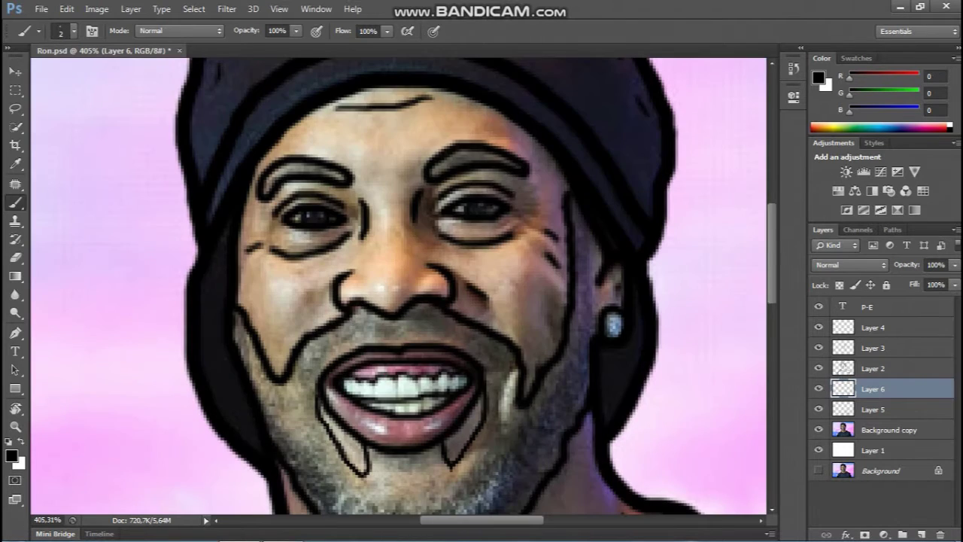
{"action": "scroll", "coordinate": [450, 188], "scroll_direction": "down", "scroll_amount": 5}
{"action": "scroll", "coordinate": [450, 188], "scroll_direction": "up", "scroll_amount": 5}
{"action": "key", "text": "e"}
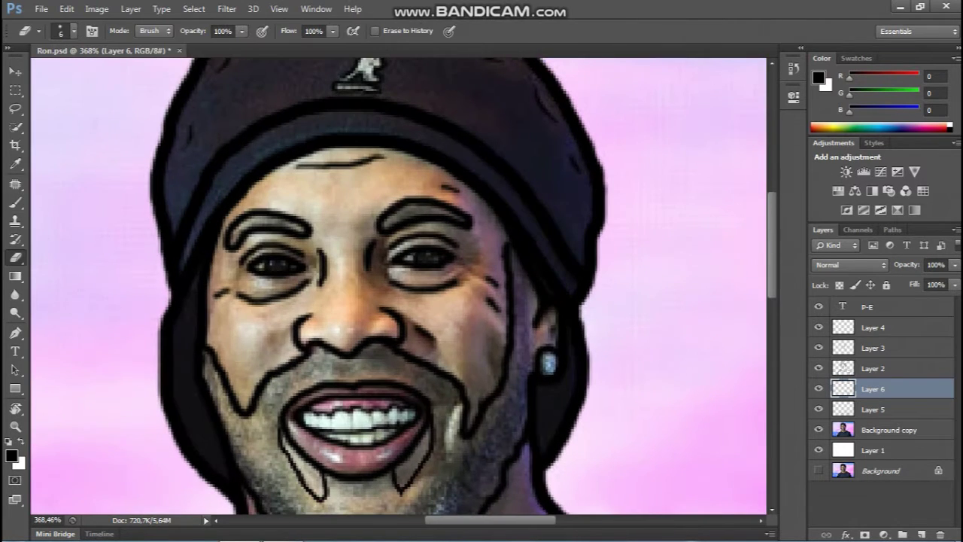
{"action": "scroll", "coordinate": [450, 188], "scroll_direction": "down", "scroll_amount": 5}
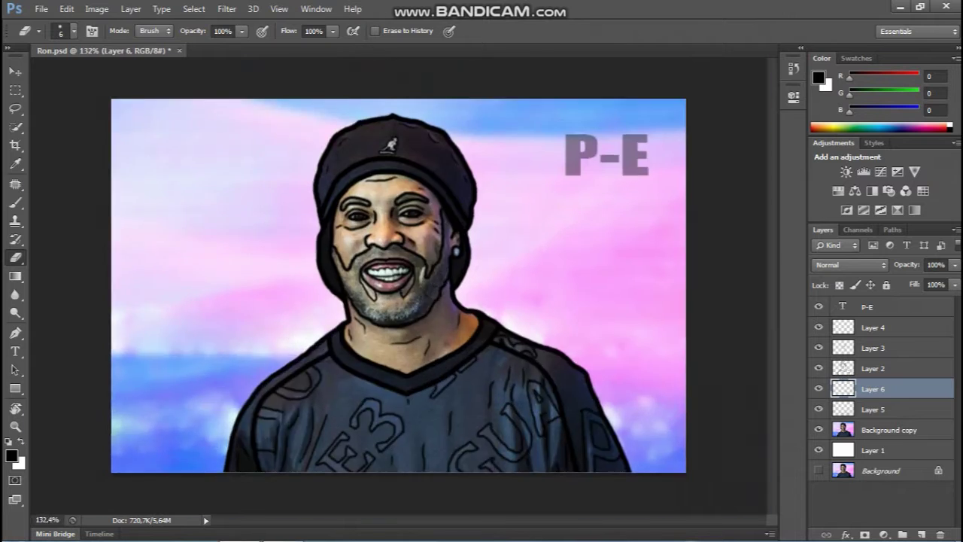
Go through the line-art layers and make the Background copy photo the active layer
{"action": "scroll", "coordinate": [450, 188], "scroll_direction": "up", "scroll_amount": 5}
{"action": "left_click", "coordinate": [874, 410]}
{"action": "key", "text": "alt+bracketright"}
{"action": "key", "text": "alt+bracketright"}
{"action": "key", "text": "alt+bracketright"}
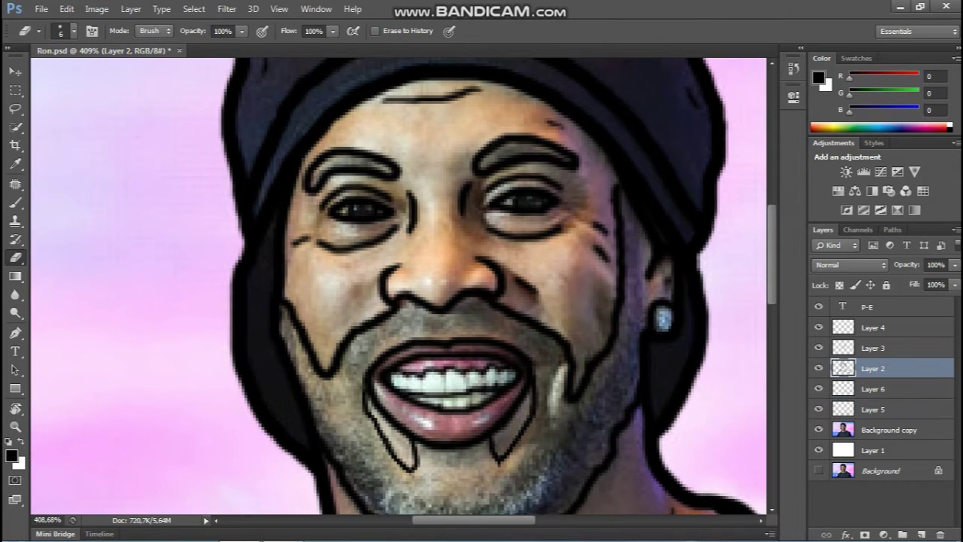
{"action": "scroll", "coordinate": [404, 286], "scroll_direction": "down", "scroll_amount": 5}
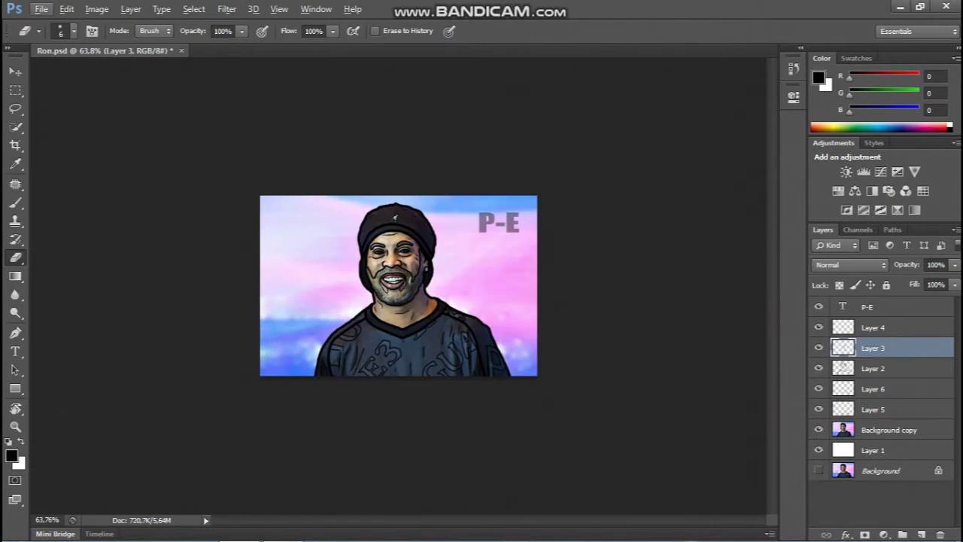
{"action": "scroll", "coordinate": [404, 286], "scroll_direction": "up", "scroll_amount": 3}
{"action": "scroll", "coordinate": [403, 286], "scroll_direction": "down", "scroll_amount": 2}
{"action": "scroll", "coordinate": [403, 286], "scroll_direction": "up", "scroll_amount": 1}
{"action": "key", "text": "alt+bracketleft"}
{"action": "key", "text": "alt+bracketleft"}
{"action": "key", "text": "alt+bracketleft"}
{"action": "key", "text": "alt+bracketleft"}
{"action": "scroll", "coordinate": [404, 286], "scroll_direction": "up", "scroll_amount": 1}
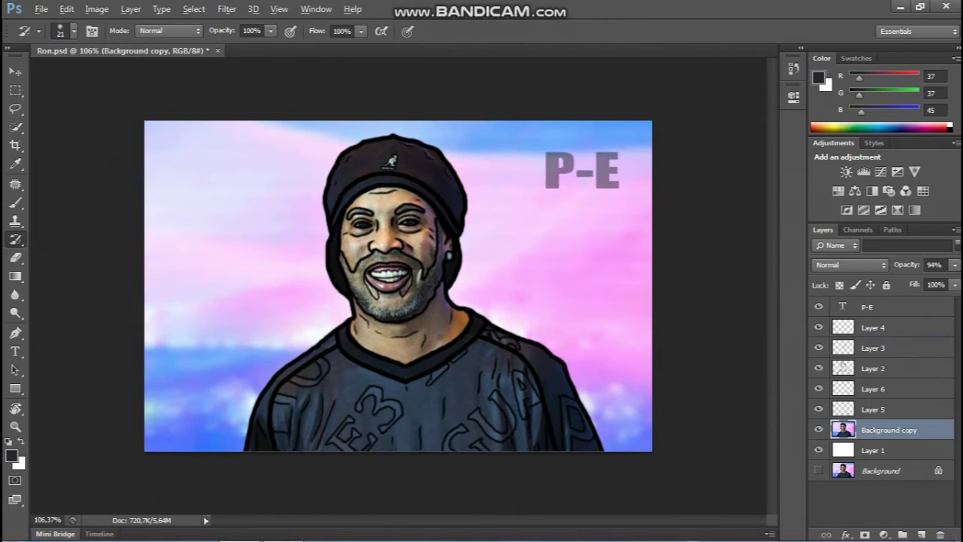
Try painting the dark beanie and shirt tones with RGB 43, 39, 45 on a new layer, using a Color Range selection
{"action": "key", "text": "ctrl+shift+alt+n"}
{"action": "scroll", "coordinate": [404, 286], "scroll_direction": "down", "scroll_amount": 1}
{"action": "left_click", "coordinate": [193, 9]}
{"action": "left_click", "coordinate": [216, 131]}
{"action": "key", "text": "Return"}
{"action": "key", "text": "b"}
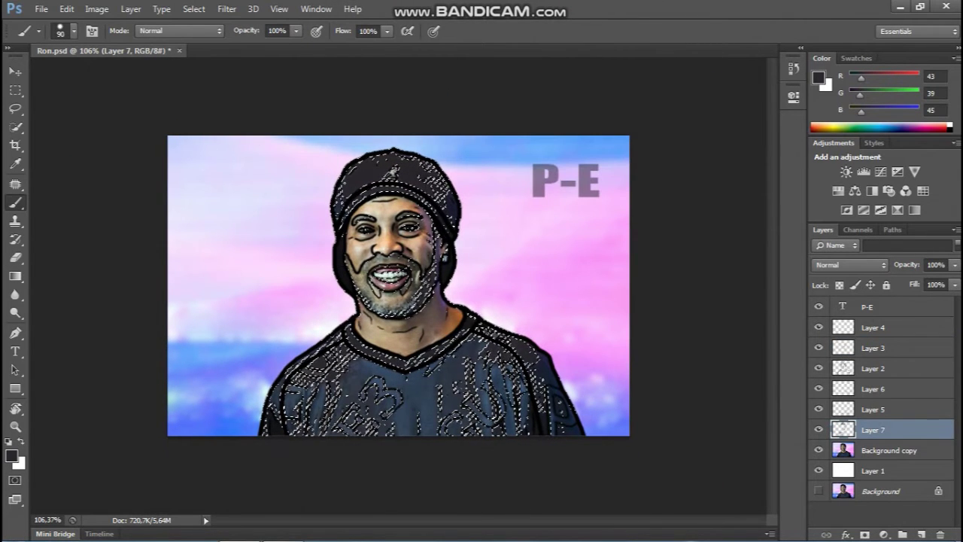
{"action": "key", "text": "ctrl+d"}
Try painting the shirt's blue tones with RGB 44, 65, 87 through a Color Range selection, and undo everything including the new layer
{"action": "key", "text": "alt+s"}
{"action": "key", "text": "c"}
{"action": "key", "text": "Return"}
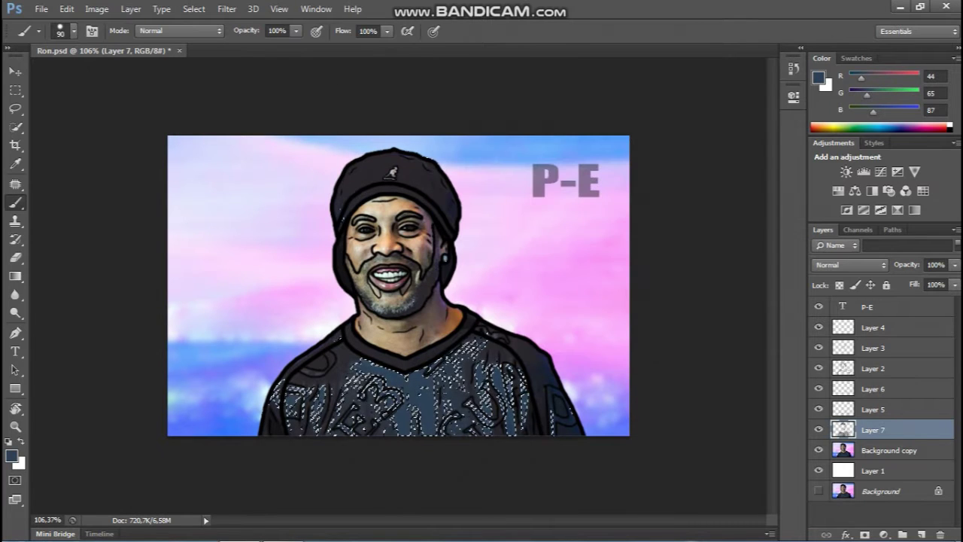
{"action": "key", "text": "ctrl+alt+z"}
{"action": "key", "text": "ctrl+alt+z"}
{"action": "key", "text": "ctrl+alt+z"}
{"action": "key", "text": "ctrl+alt+z"}
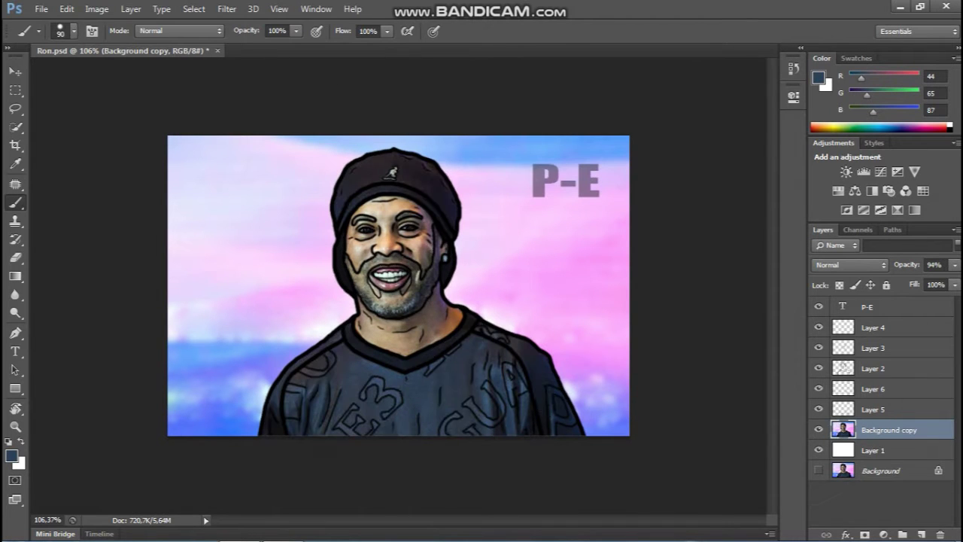
Add a layer above Background copy, select the shirt's blue tones with Color Range at fuzziness 40, and paint them RGB 54, 69, 90
{"action": "key", "text": "ctrl+shift+alt+n"}
{"action": "key", "text": "alt+s"}
{"action": "key", "text": "c"}
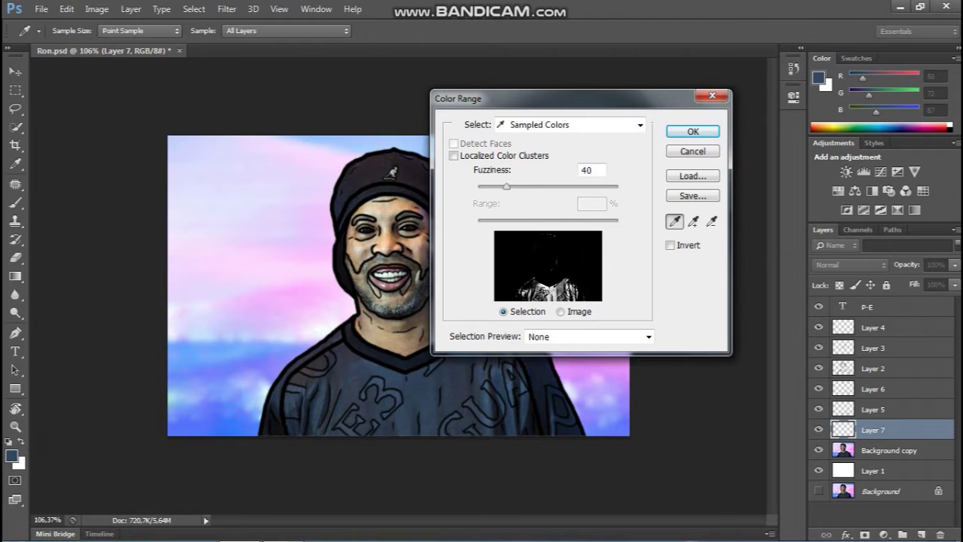
{"action": "key", "text": "Return"}
{"action": "key", "text": "b"}
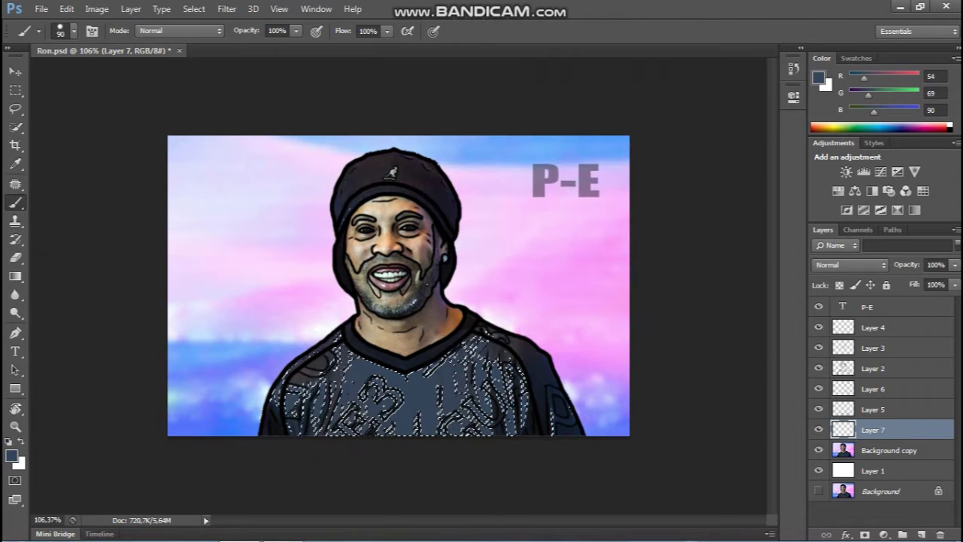
Select the dark purplish tones of the beanie and shirt with Color Range and paint with RGB 48, 39, 46
{"action": "key", "text": "alt+s"}
{"action": "key", "text": "c"}
{"action": "scroll", "coordinate": [399, 286], "scroll_direction": "up", "scroll_amount": 3}
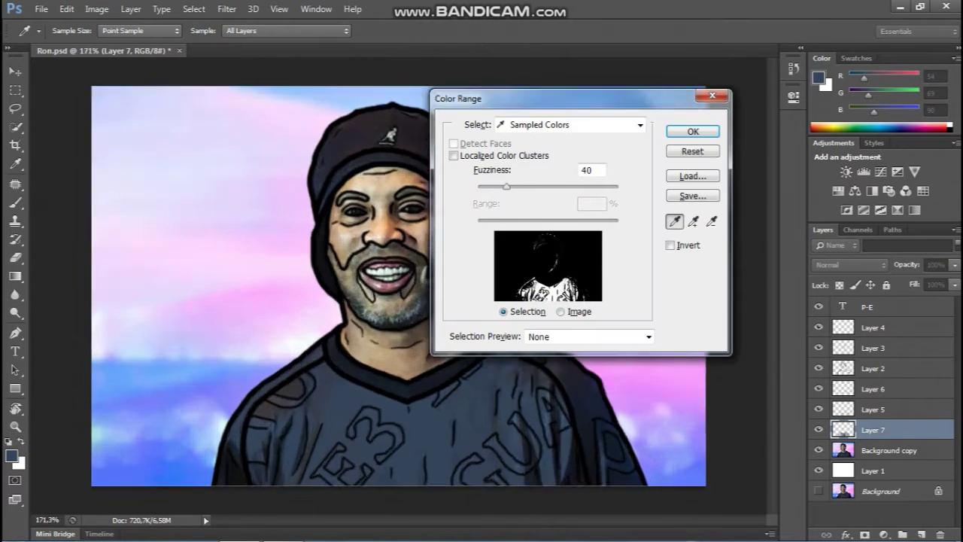
{"action": "scroll", "coordinate": [399, 286], "scroll_direction": "down", "scroll_amount": 1}
{"action": "key", "text": "Return"}
{"action": "scroll", "coordinate": [399, 286], "scroll_direction": "down", "scroll_amount": 1}
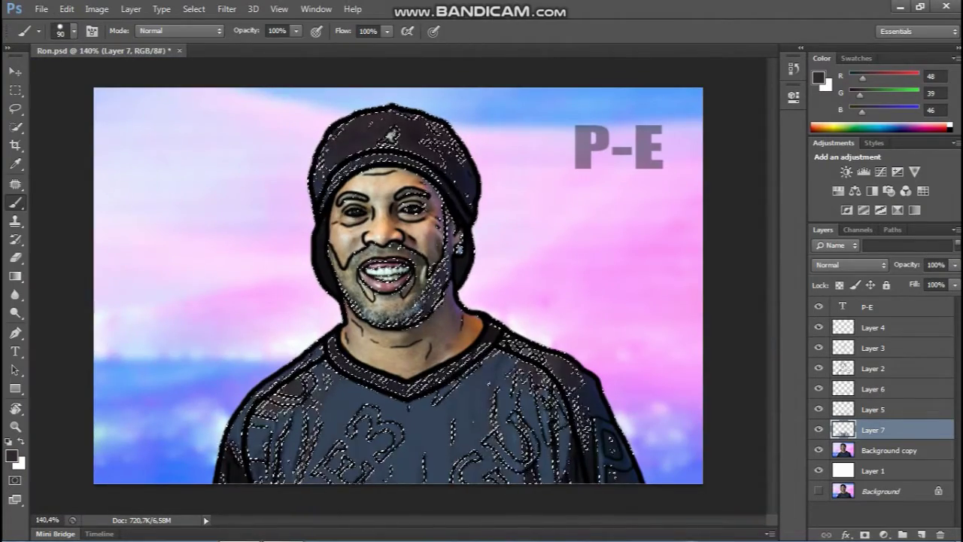
Select the near-black tones of the clothing with Color Range, colour them RGB 17, 17, 19, and clear the selection
{"action": "key", "text": "alt+s"}
{"action": "key", "text": "c"}
{"action": "key", "text": "Return"}
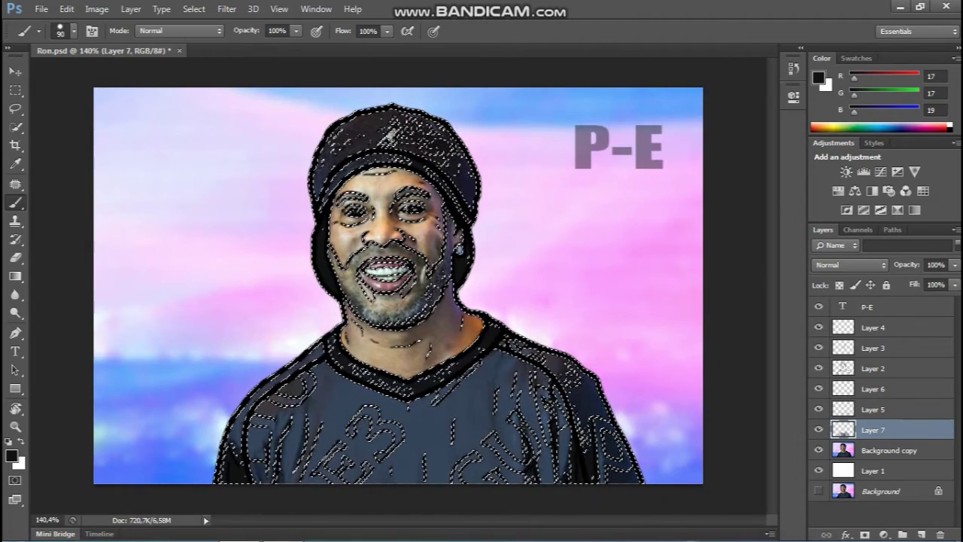
{"action": "key", "text": "alt+BackSpace"}
{"action": "key", "text": "ctrl+d"}
Select the dark navy tones of the beanie and shirt with Color Range and paint with RGB 40, 43, 59
{"action": "key", "text": "alt+s"}
{"action": "key", "text": "c"}
{"action": "key", "text": "Return"}
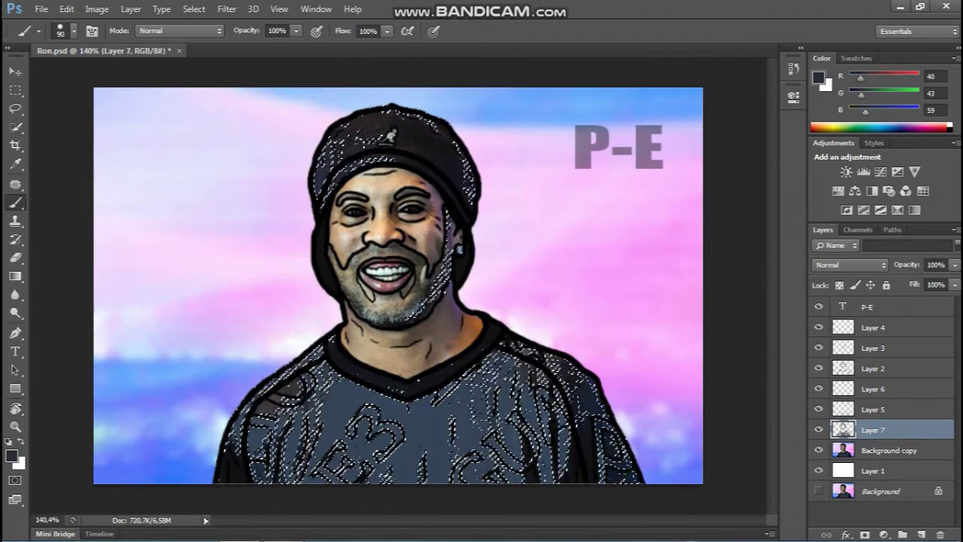
Try selecting the pale grey tones of the teeth and beard with Color Range on the clothing layer, with RGB 143, 157, 154 as brush colour
{"action": "left_click", "coordinate": [195, 9]}
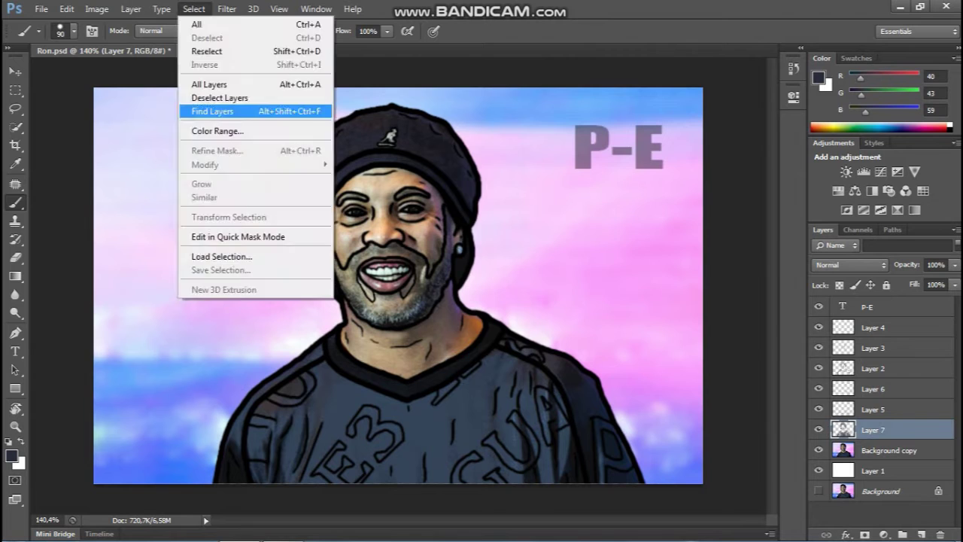
{"action": "left_click", "coordinate": [216, 131]}
{"action": "scroll", "coordinate": [406, 152], "scroll_direction": "up", "scroll_amount": 4}
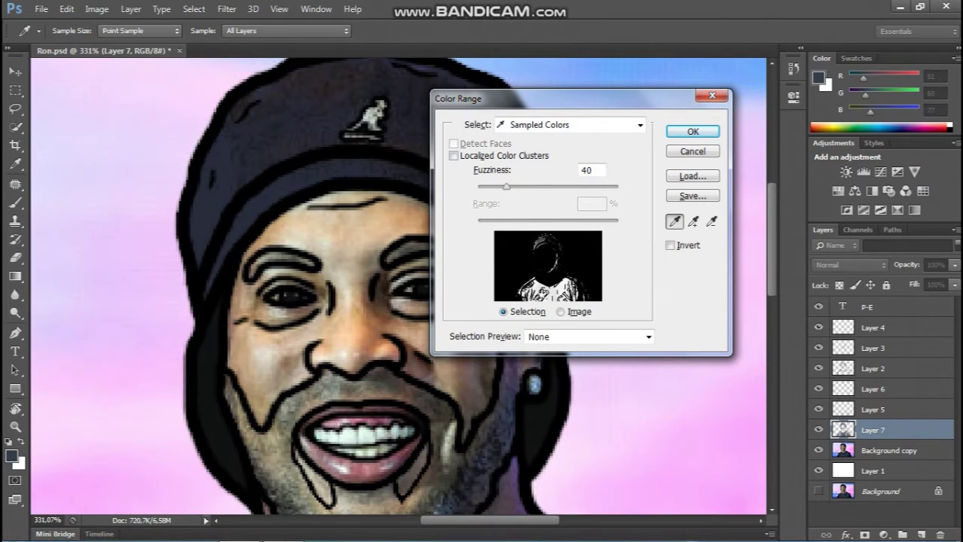
{"action": "scroll", "coordinate": [399, 286], "scroll_direction": "down", "scroll_amount": 2}
{"action": "key", "text": "Return"}
{"action": "key", "text": "b"}
{"action": "scroll", "coordinate": [399, 286], "scroll_direction": "down", "scroll_amount": 1}
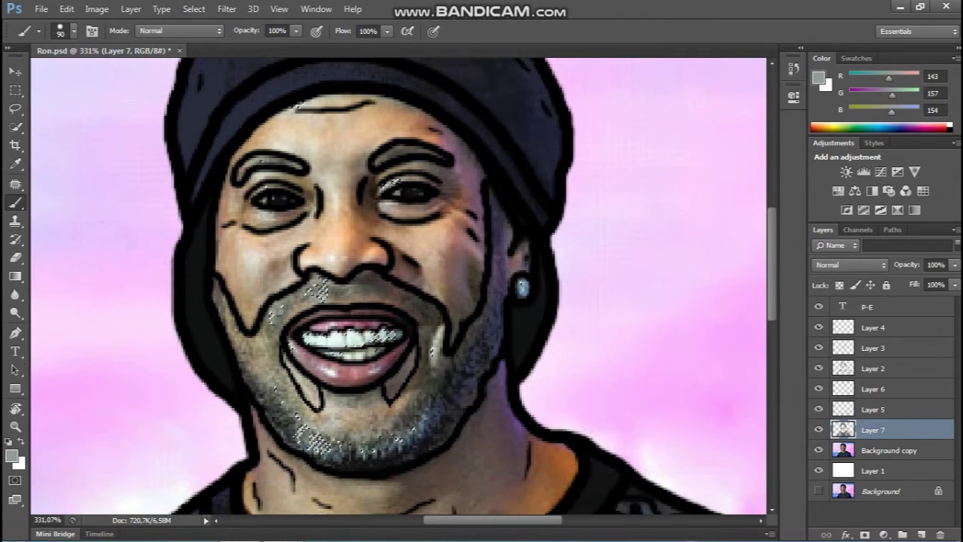
Add a new layer for the face and select the light skin tones with Color Range, using RGB 215, 187, 157 for painting
{"action": "left_click", "coordinate": [194, 9]}
{"action": "left_click", "coordinate": [921, 534]}
{"action": "left_click", "coordinate": [194, 9]}
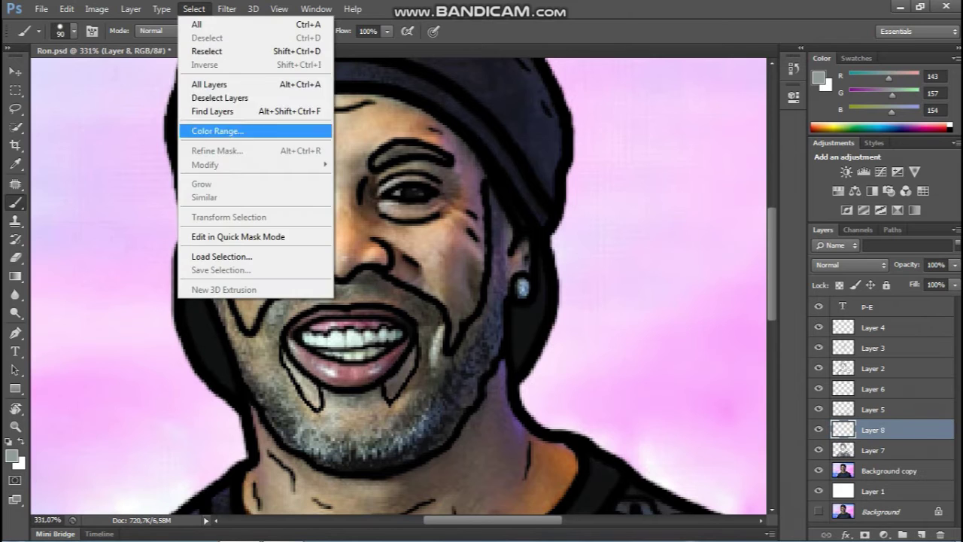
{"action": "left_click", "coordinate": [215, 130]}
{"action": "key", "text": "Return"}
{"action": "scroll", "coordinate": [399, 286], "scroll_direction": "down", "scroll_amount": 1}
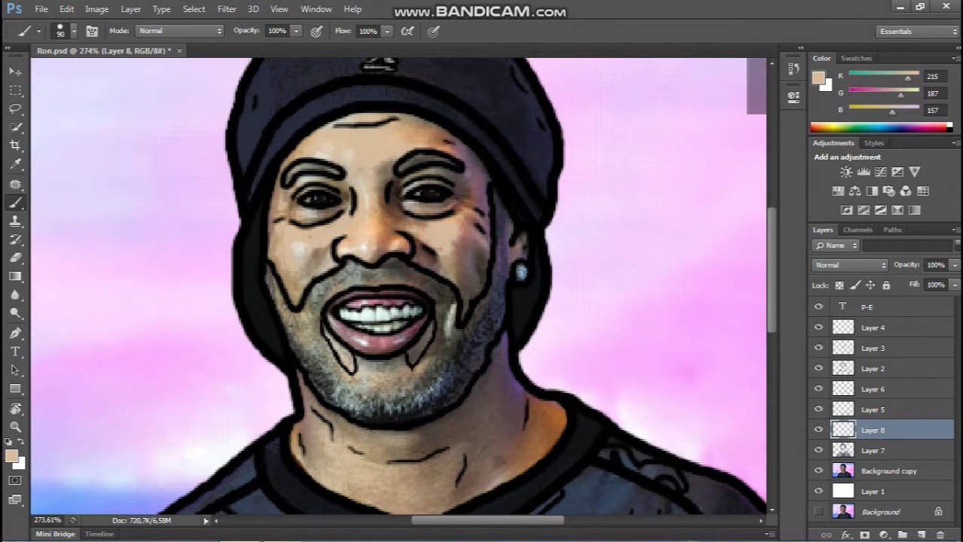
Select the orange skin tones of the face with Color Range and paint them with RGB 210, 145, 93
{"action": "left_click", "coordinate": [194, 9]}
{"action": "left_click", "coordinate": [216, 130]}
{"action": "key", "text": "Return"}
{"action": "scroll", "coordinate": [399, 286], "scroll_direction": "down", "scroll_amount": 1}
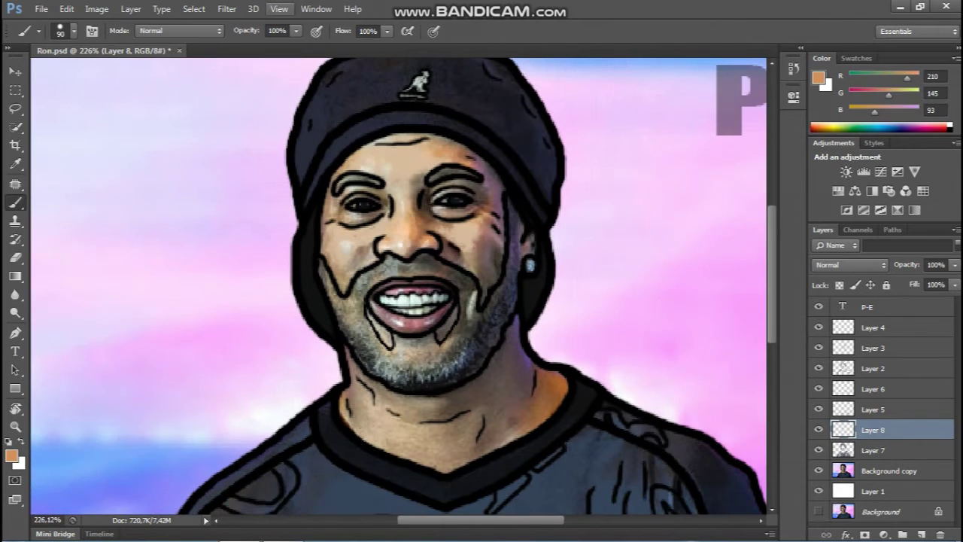
Select the tan skin tones of the face and neck with Color Range and paint them with RGB 173, 146, 108
{"action": "left_click", "coordinate": [194, 9]}
{"action": "left_click", "coordinate": [215, 130]}
{"action": "scroll", "coordinate": [399, 286], "scroll_direction": "up", "scroll_amount": 2}
{"action": "key", "text": "Return"}
{"action": "scroll", "coordinate": [399, 286], "scroll_direction": "down", "scroll_amount": 2}
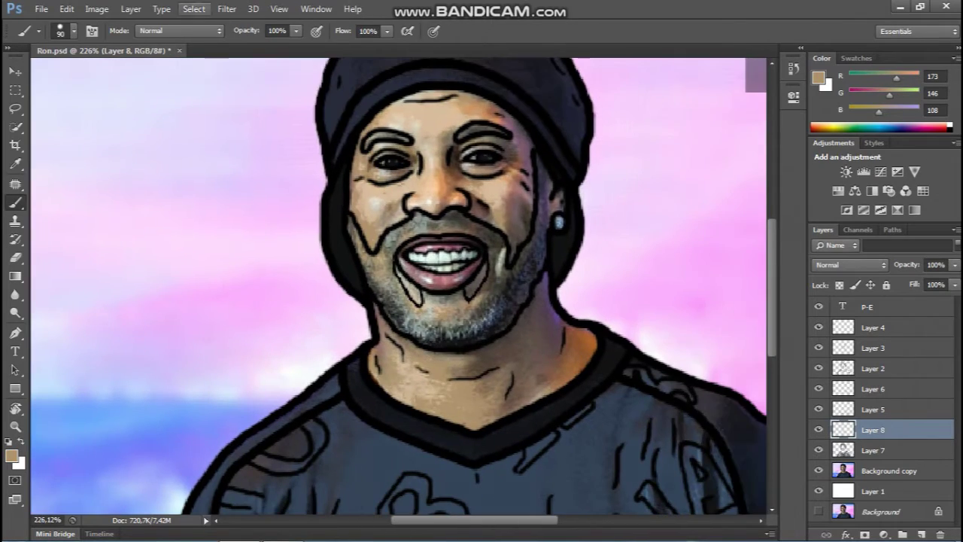
Select the dark brown shadow tones with Color Range and paint the neck shadow below the jaw with RGB 82, 71, 55
{"action": "left_click", "coordinate": [195, 9]}
{"action": "left_click", "coordinate": [216, 130]}
{"action": "left_click", "coordinate": [548, 263]}
{"action": "key", "text": "Return"}
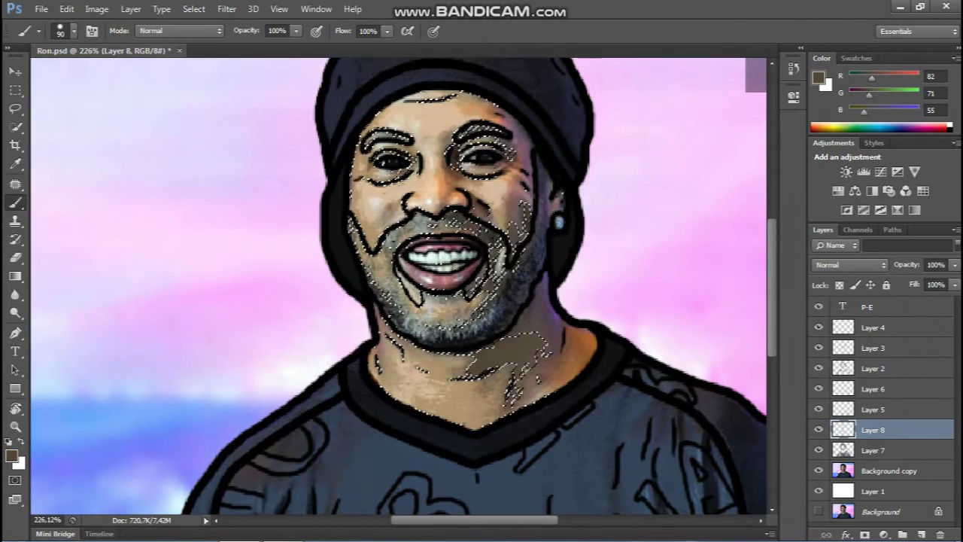
Select the warm brown skin tones with Color Range and paint the orange-lit side of the neck with RGB 157, 103, 61
{"action": "scroll", "coordinate": [399, 286], "scroll_direction": "up", "scroll_amount": 2}
{"action": "left_click", "coordinate": [194, 9]}
{"action": "left_click", "coordinate": [215, 131]}
{"action": "key", "text": "Return"}
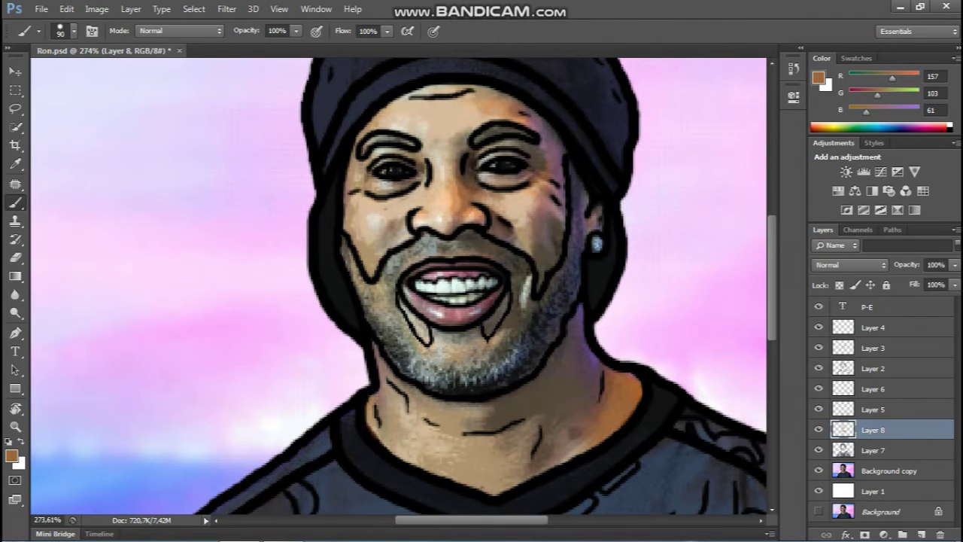
Select the off-white highlight tones of the face with Color Range and use RGB 218, 213, 195 for painting
{"action": "left_click", "coordinate": [194, 9]}
{"action": "left_click", "coordinate": [216, 130]}
{"action": "left_click", "coordinate": [410, 124]}
{"action": "key", "text": "Return"}
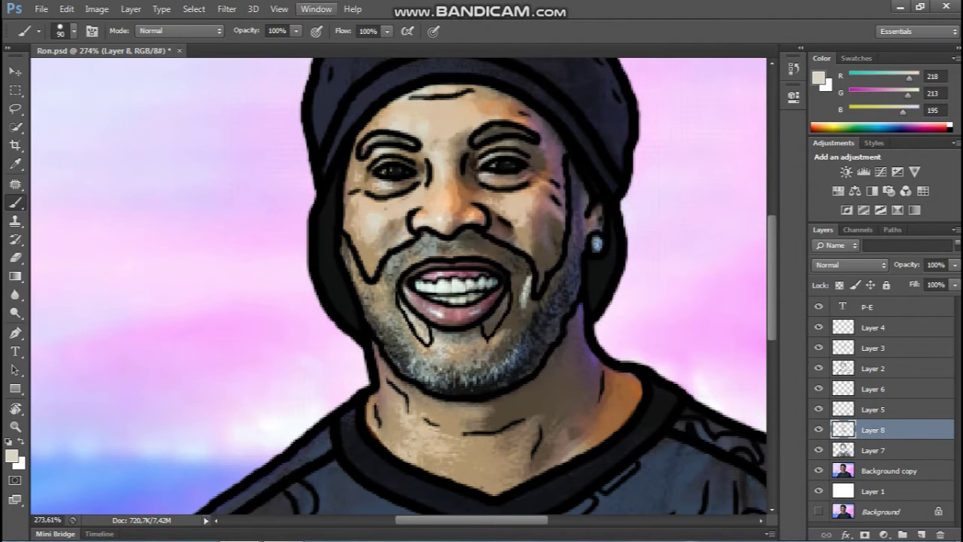
{"action": "key", "text": "e"}
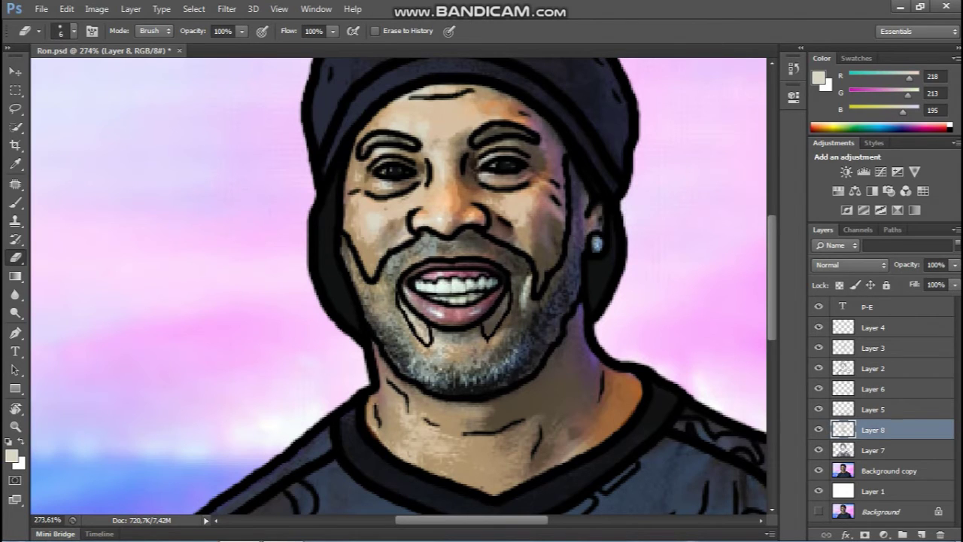
{"action": "left_click", "coordinate": [874, 450]}
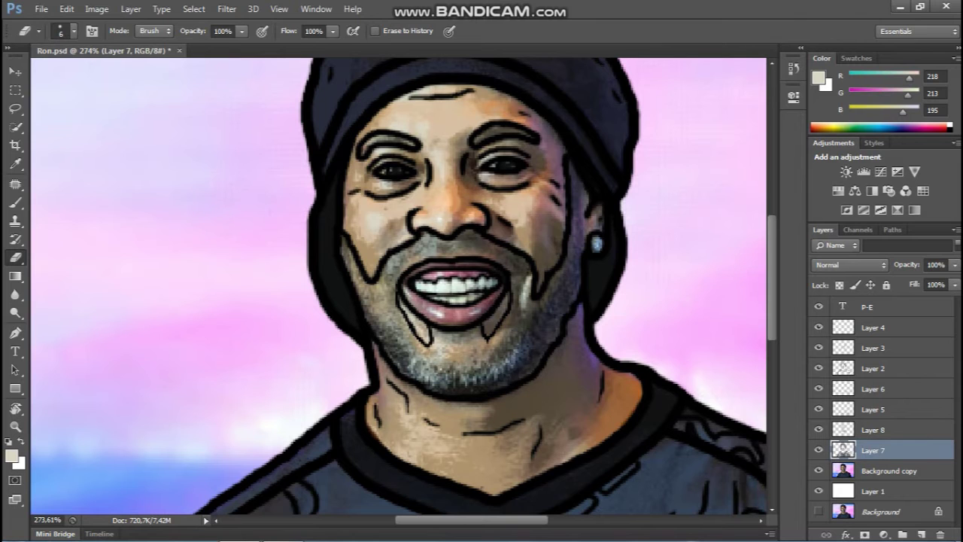
{"action": "left_click", "coordinate": [873, 430]}
Select the light grey beard tones on the face layer with Color Range at fuzziness 40 and ready the brush in that grey
{"action": "left_click", "coordinate": [194, 9]}
{"action": "left_click", "coordinate": [225, 167]}
{"action": "left_click", "coordinate": [391, 361]}
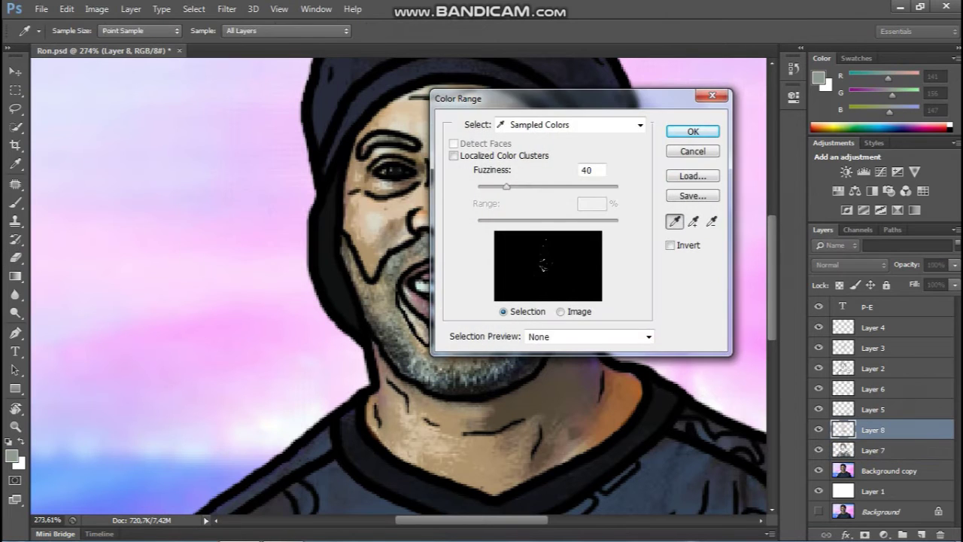
{"action": "left_click", "coordinate": [701, 131]}
{"action": "key", "text": "b"}
Select the near-black tones around the beard and jaw with Color Range, colour them RGB 17, 17, 19, and clear the selection
{"action": "left_click", "coordinate": [195, 8]}
{"action": "left_click", "coordinate": [215, 131]}
{"action": "scroll", "coordinate": [399, 286], "scroll_direction": "up", "scroll_amount": 2}
{"action": "left_click", "coordinate": [286, 225]}
{"action": "left_click", "coordinate": [701, 131]}
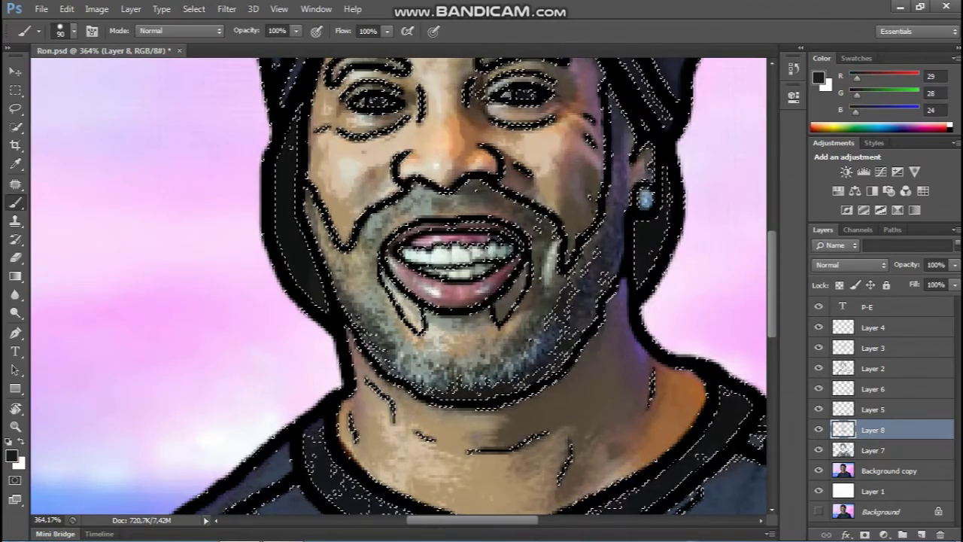
{"action": "key", "text": "alt+BackSpace"}
{"action": "key", "text": "ctrl+d"}
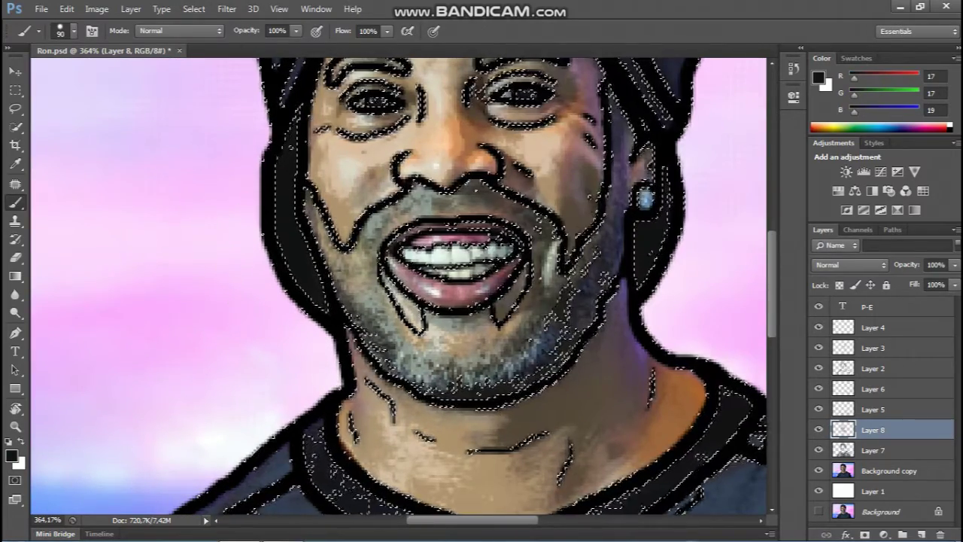
Select the mauve shadow tones on the shaded side of the face with Color Range, using RGB 120, 87, 106 for painting
{"action": "scroll", "coordinate": [399, 286], "scroll_direction": "down", "scroll_amount": 3}
{"action": "scroll", "coordinate": [399, 286], "scroll_direction": "up", "scroll_amount": 2}
{"action": "left_click", "coordinate": [194, 8]}
{"action": "left_click", "coordinate": [215, 131]}
{"action": "left_click_drag", "start_coordinate": [499, 99], "coordinate": [170, 131]}
{"action": "left_click", "coordinate": [482, 218]}
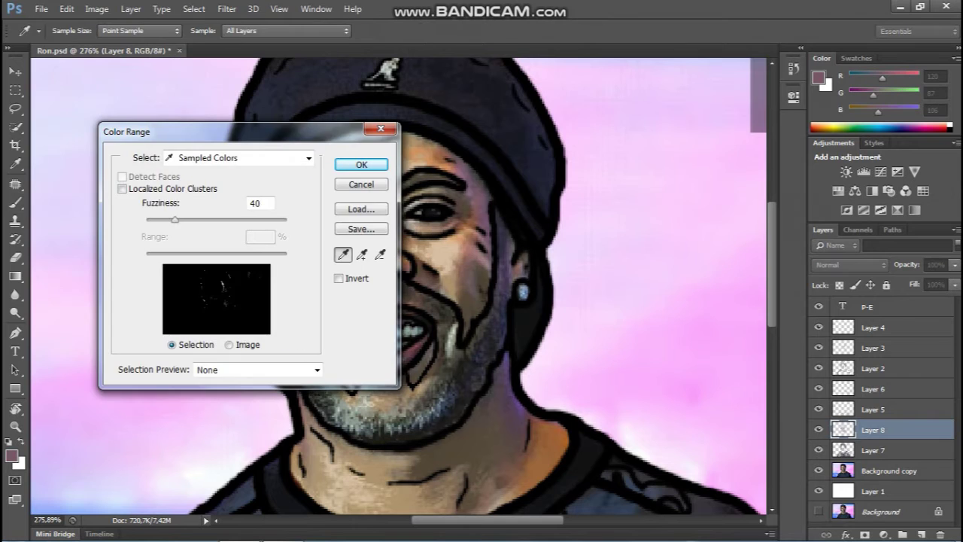
{"action": "left_click", "coordinate": [368, 163]}
Select the pink lip tones with Color Range and paint the lips with RGB 196, 130, 137
{"action": "left_click", "coordinate": [194, 9]}
{"action": "left_click", "coordinate": [216, 129]}
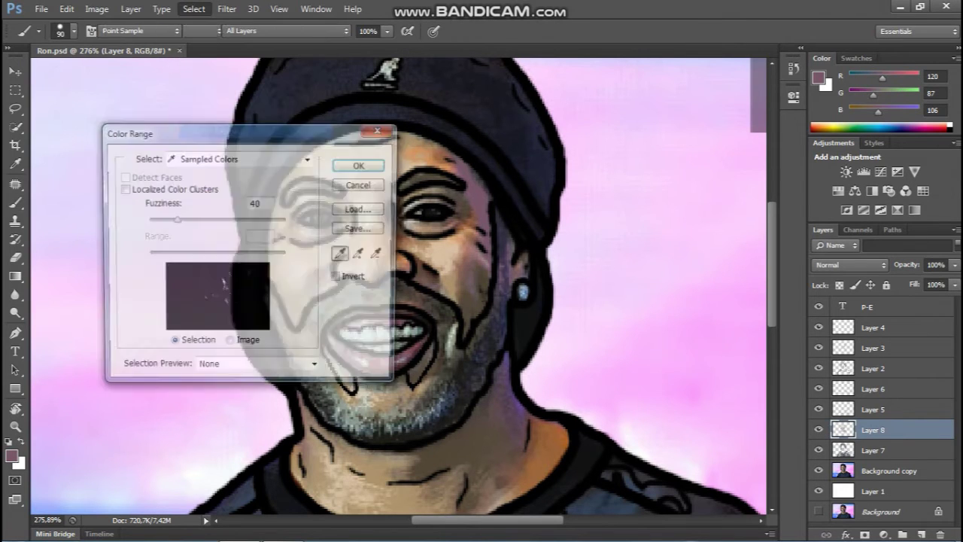
{"action": "key", "text": "Escape"}
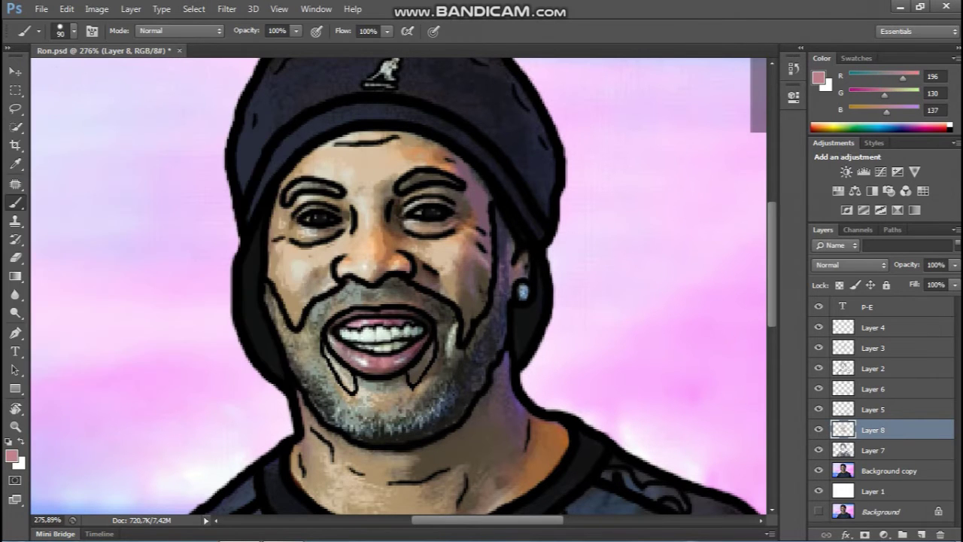
Select the muted and bright pink lip tones with Color Range, colouring them RGB 151, 121, 127 and RGB 202, 131, 157
{"action": "scroll", "coordinate": [421, 301], "scroll_direction": "up", "scroll_amount": 2}
{"action": "left_click", "coordinate": [227, 9]}
{"action": "left_click", "coordinate": [216, 130]}
{"action": "key", "text": "Escape"}
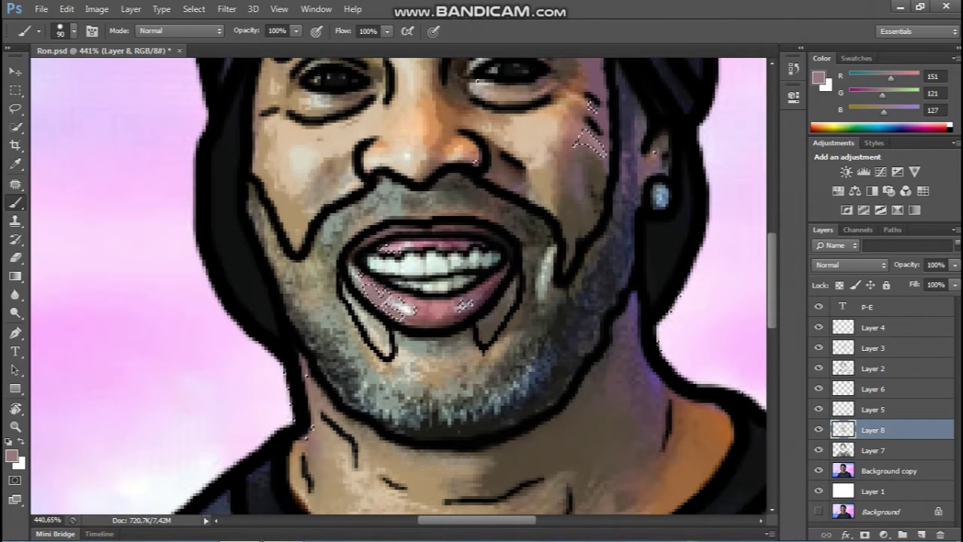
{"action": "left_click", "coordinate": [194, 8]}
{"action": "left_click", "coordinate": [216, 131]}
{"action": "key", "text": "Escape"}
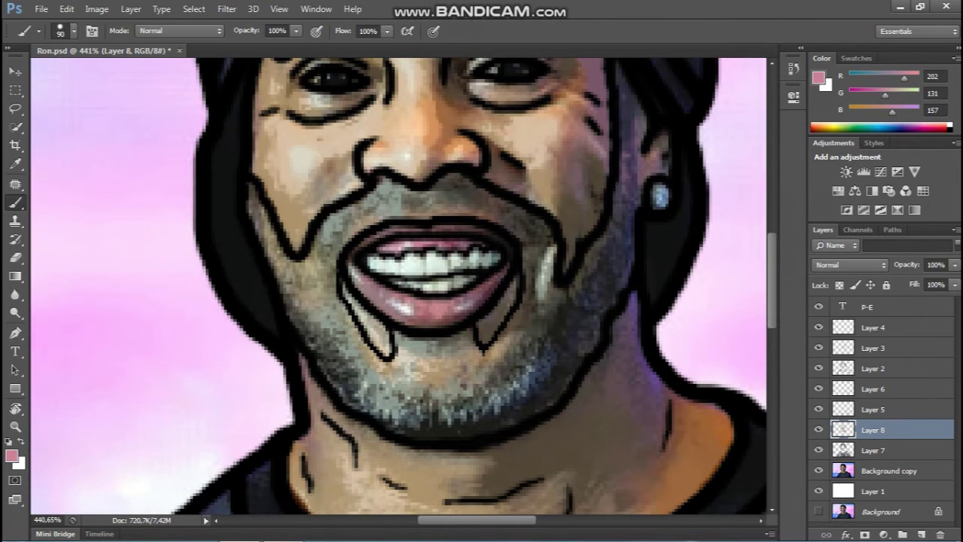
Select the dark plum tones around the lips and face edges with Color Range and paint them RGB 62, 38, 52
{"action": "left_click", "coordinate": [194, 8]}
{"action": "left_click", "coordinate": [215, 131]}
{"action": "key", "text": "Return"}
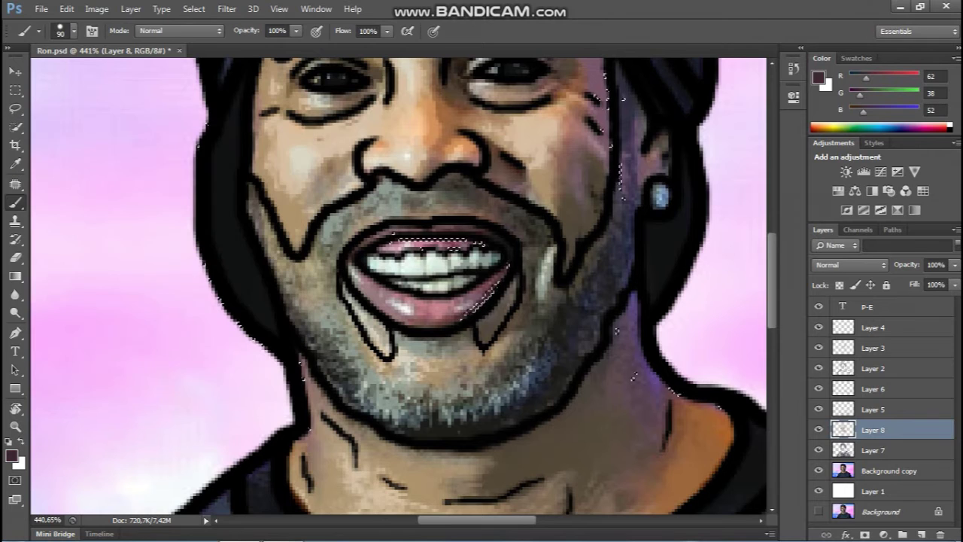
{"action": "scroll", "coordinate": [628, 367], "scroll_direction": "down", "scroll_amount": 3}
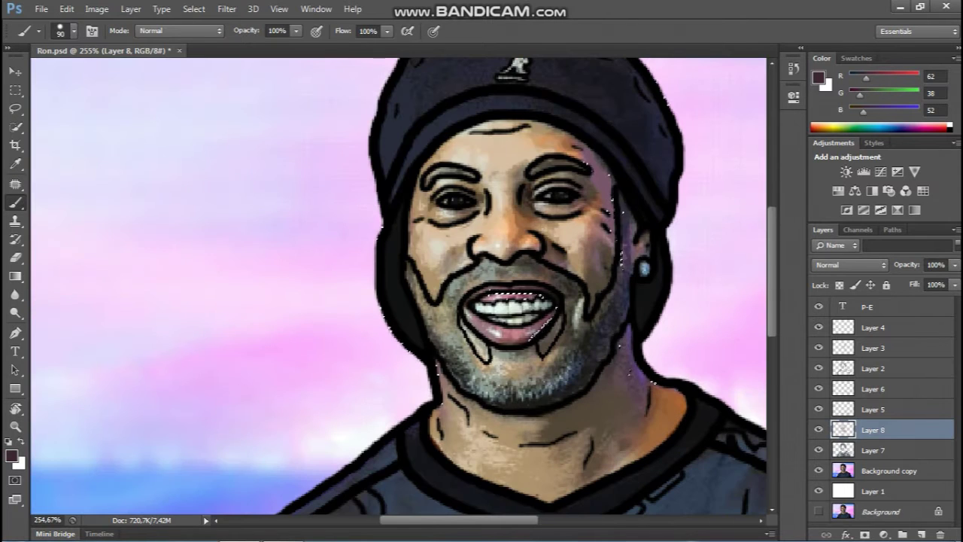
{"action": "scroll", "coordinate": [399, 286], "scroll_direction": "down", "scroll_amount": 3}
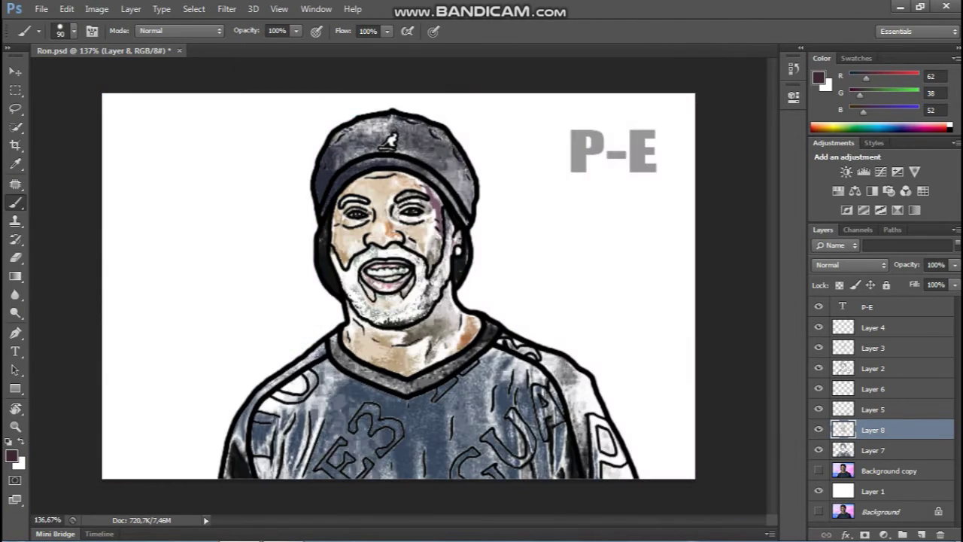
Select the tan skin tones of the face and neck with Color Range, using RGB 160, 151, 122 for painting
{"action": "left_click", "coordinate": [195, 9]}
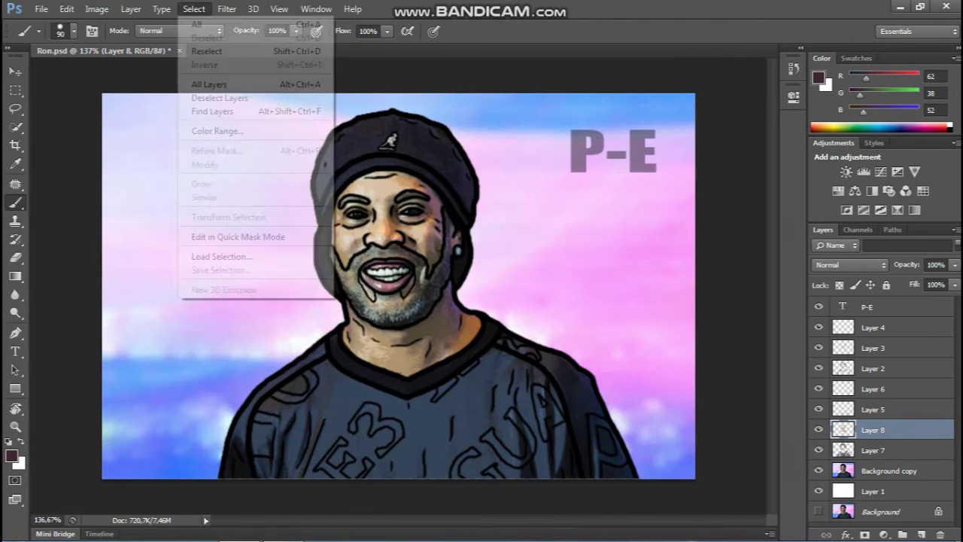
{"action": "left_click", "coordinate": [254, 131]}
{"action": "key", "text": "Return"}
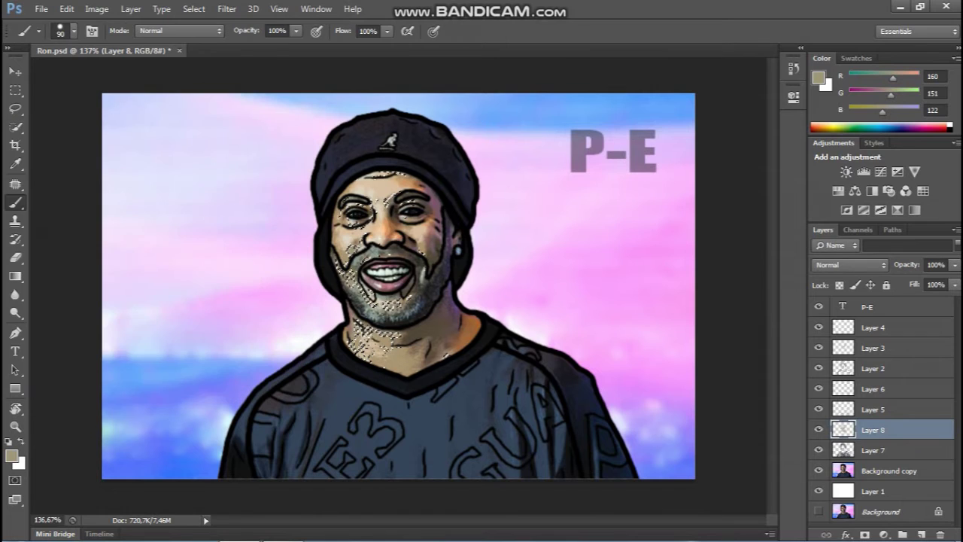
Select the reddish-brown skin tones on the cheek and neck with Color Range at fuzziness 40 and paint them RGB 142, 109, 105
{"action": "left_click", "coordinate": [194, 9]}
{"action": "left_click", "coordinate": [253, 131]}
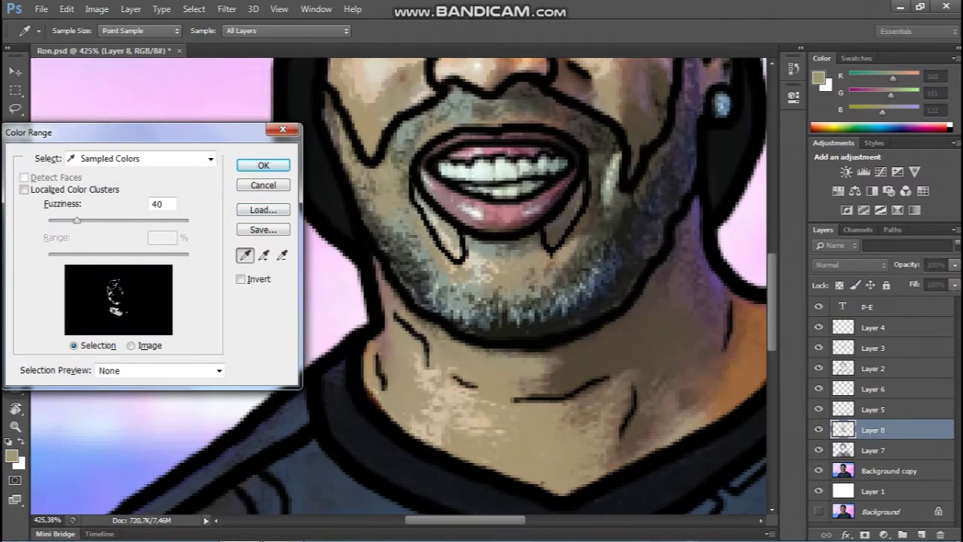
{"action": "key", "text": "Return"}
{"action": "scroll", "coordinate": [574, 278], "scroll_direction": "down", "scroll_amount": 3}
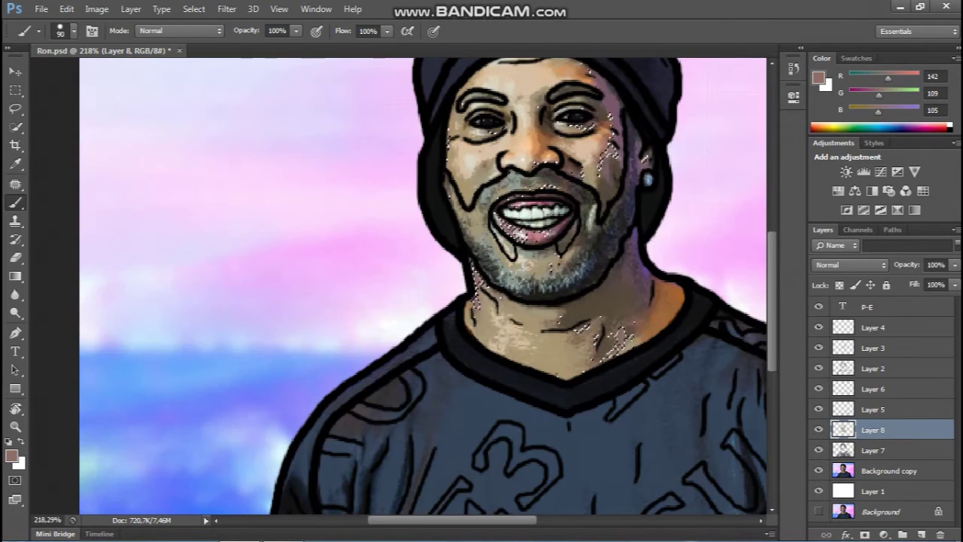
{"action": "scroll", "coordinate": [421, 286], "scroll_direction": "down", "scroll_amount": 3}
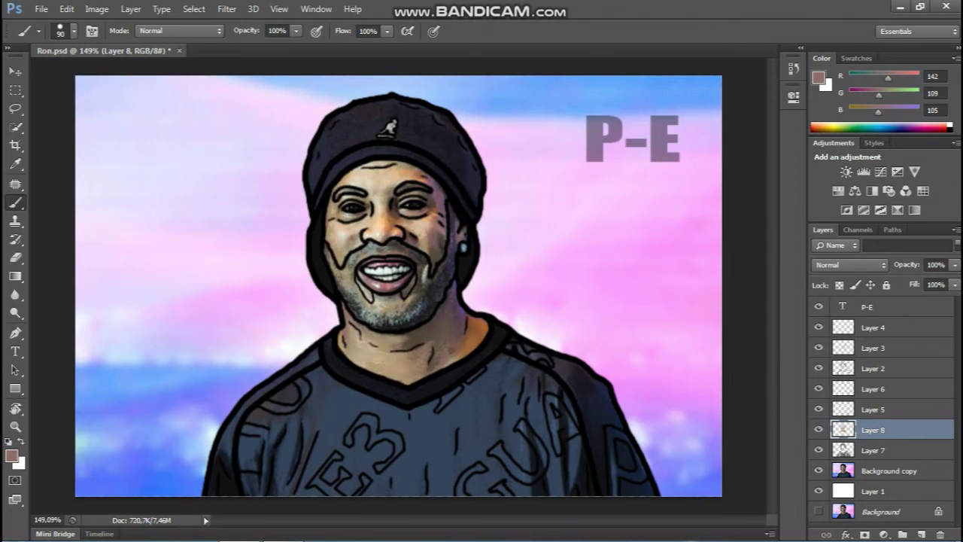
Select the rosy-grey skin tones on the face and neck with Color Range, paint them RGB 149, 119, 119, and clear the selection
{"action": "scroll", "coordinate": [361, 294], "scroll_direction": "up", "scroll_amount": 3}
{"action": "key", "text": "e"}
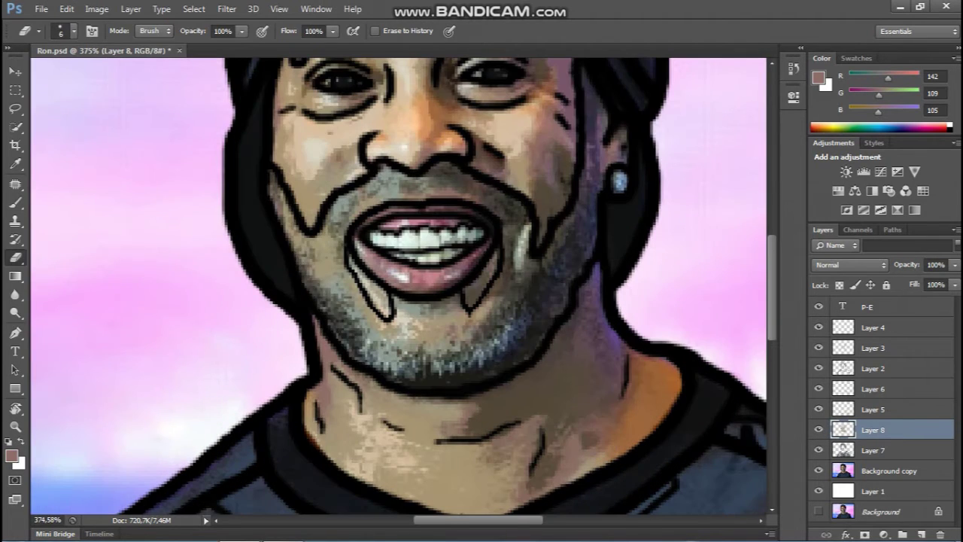
{"action": "left_click", "coordinate": [193, 9]}
{"action": "left_click", "coordinate": [218, 169]}
{"action": "left_click", "coordinate": [263, 163]}
{"action": "key", "text": "b"}
{"action": "scroll", "coordinate": [399, 286], "scroll_direction": "down", "scroll_amount": 2}
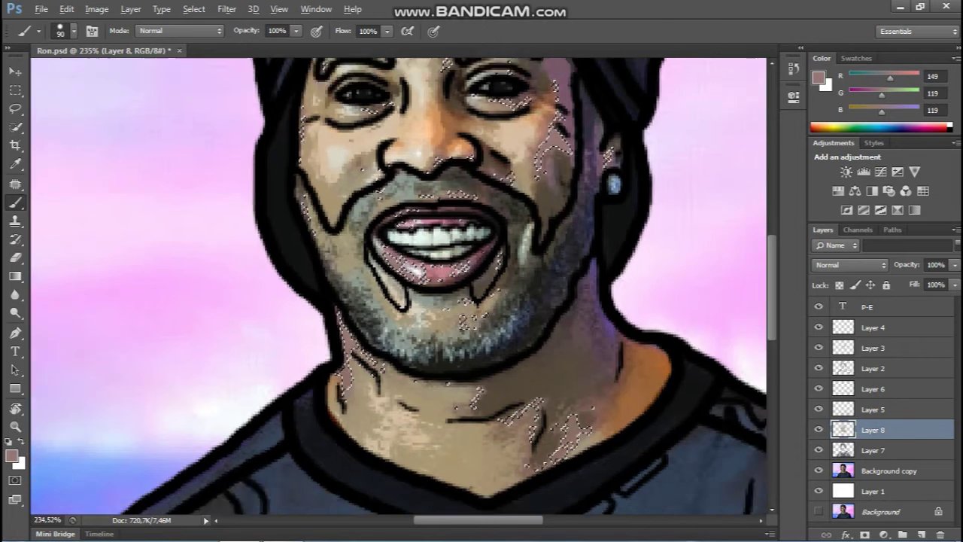
{"action": "scroll", "coordinate": [399, 286], "scroll_direction": "down", "scroll_amount": 3}
{"action": "key", "text": "ctrl+d"}
Switch to Layer 1, select the blue background tones with Color Range, and paint them RGB 119, 172, 252
{"action": "left_click", "coordinate": [873, 491]}
{"action": "left_click", "coordinate": [194, 9]}
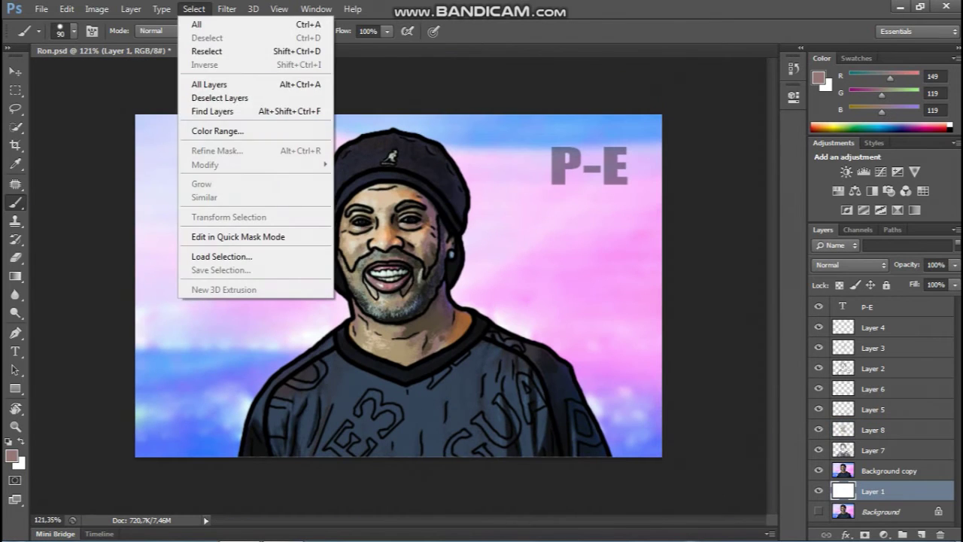
{"action": "left_click", "coordinate": [218, 131]}
{"action": "left_click", "coordinate": [173, 360]}
{"action": "left_click", "coordinate": [263, 164]}
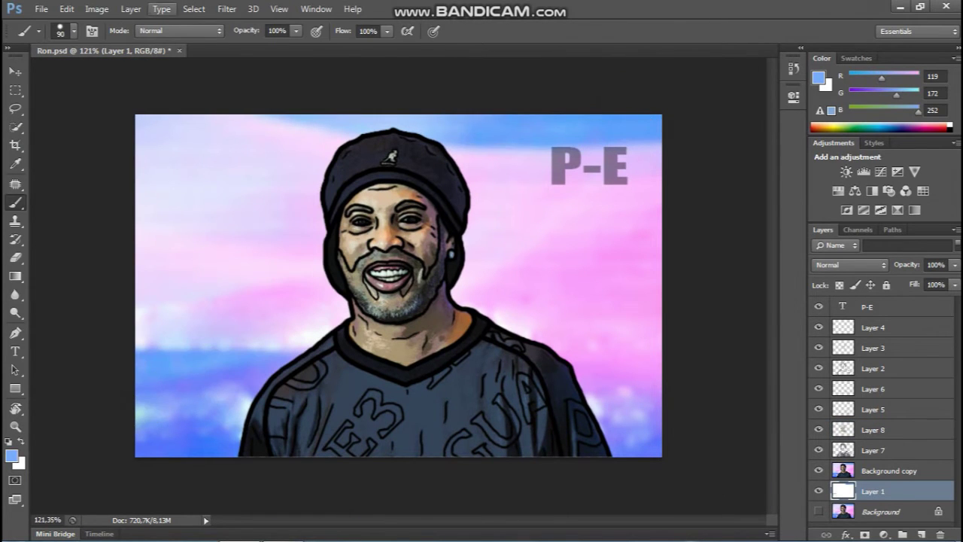
Select the pale pink clouds behind the man with Color Range and paint them RGB 249, 204, 254 on Layer 1
{"action": "left_click", "coordinate": [193, 9]}
{"action": "left_click", "coordinate": [217, 131]}
{"action": "left_click", "coordinate": [226, 241]}
{"action": "left_click", "coordinate": [260, 165]}
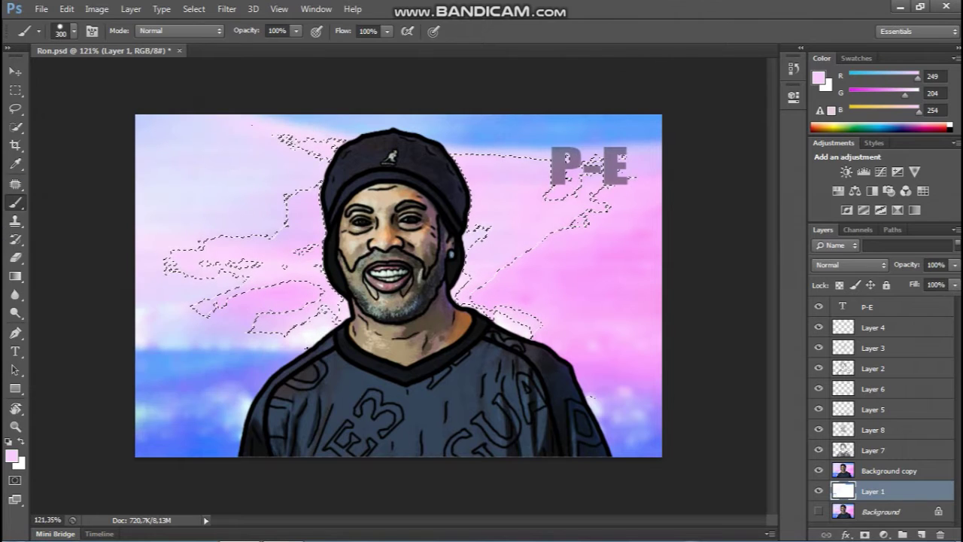
Select the periwinkle tones in the lower background with Color Range, using RGB 138, 139, 252 for painting
{"action": "left_click", "coordinate": [193, 9]}
{"action": "left_click", "coordinate": [218, 131]}
{"action": "key", "text": "Return"}
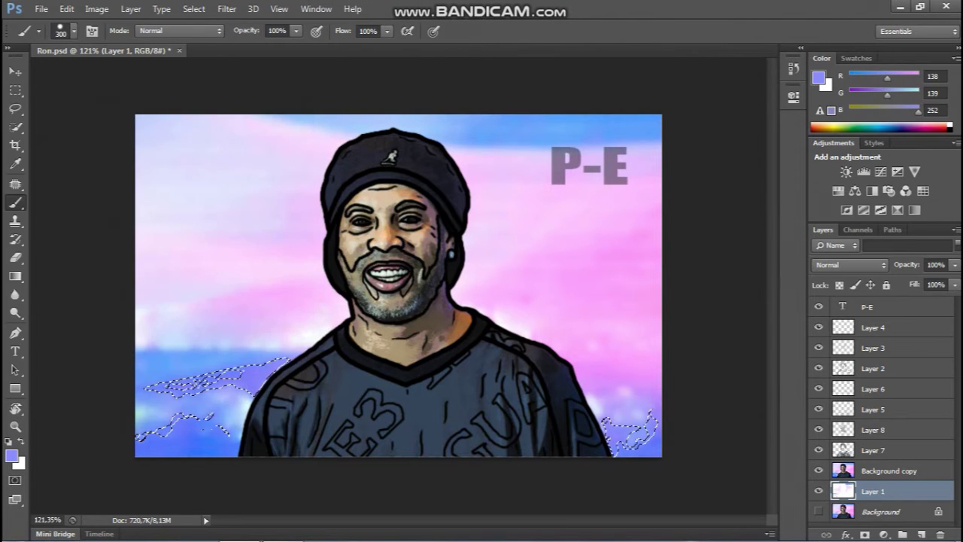
Select the pale lavender sky tones with Color Range at fuzziness 40, paint them RGB 211, 215, 255, and hide the Background copy layer
{"action": "left_click", "coordinate": [193, 9]}
{"action": "left_click", "coordinate": [217, 131]}
{"action": "left_click_drag", "start_coordinate": [75, 122], "coordinate": [423, 52]}
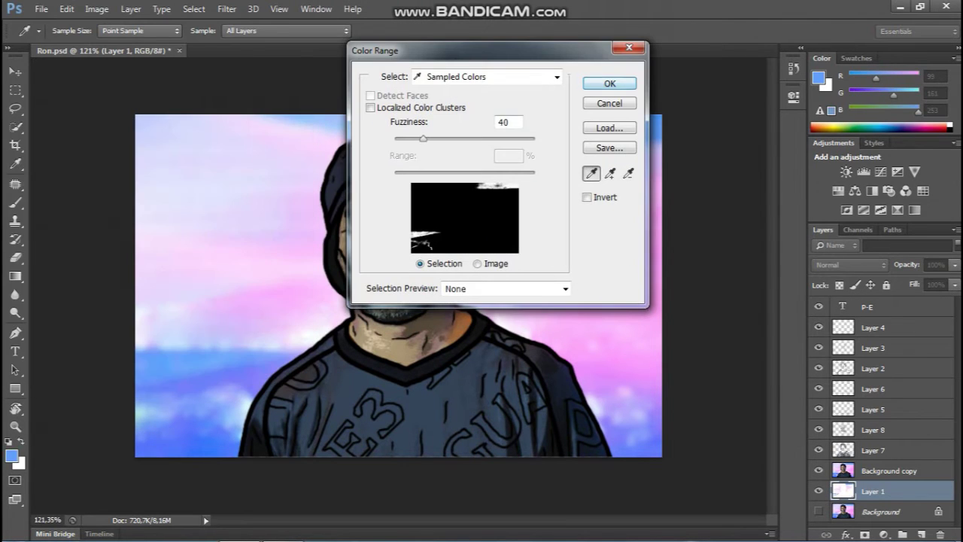
{"action": "left_click", "coordinate": [226, 165]}
{"action": "key", "text": "Return"}
{"action": "left_click", "coordinate": [819, 471]}
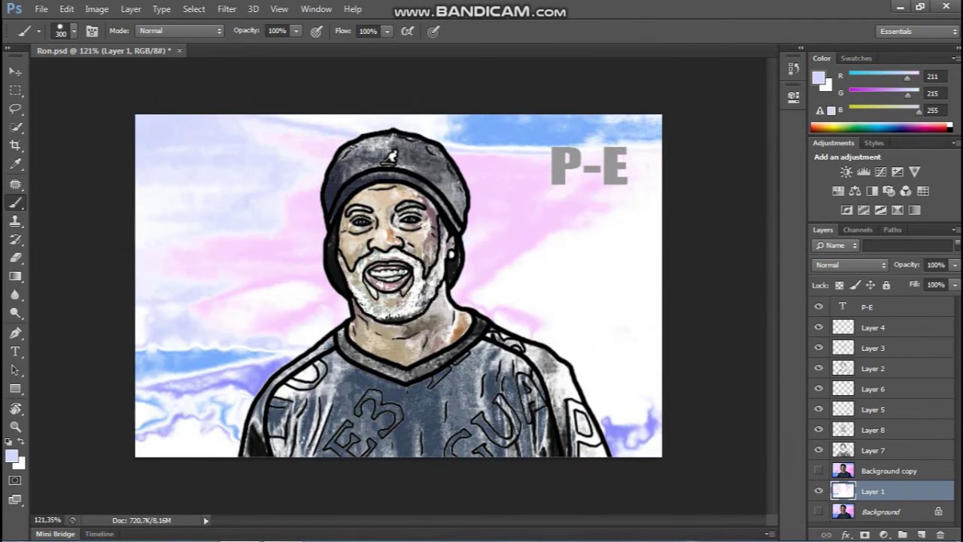
Select the bright pink background tones with Color Range and paint them RGB 253, 169, 248 on Layer 1
{"action": "left_click", "coordinate": [193, 9]}
{"action": "left_click", "coordinate": [217, 131]}
{"action": "left_click", "coordinate": [617, 225]}
{"action": "key", "text": "Return"}
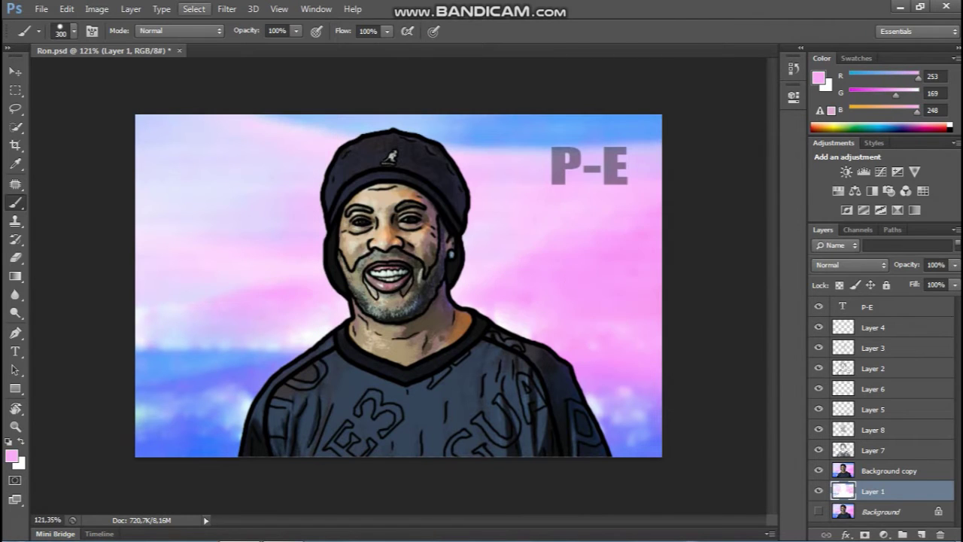
Select the dark grey cap, beard and shirt tones with Color Range, paint them RGB 48, 52, 50 on Layer 7, and clear the selection
{"action": "left_click", "coordinate": [194, 9]}
{"action": "left_click", "coordinate": [217, 131]}
{"action": "scroll", "coordinate": [399, 286], "scroll_direction": "up", "scroll_amount": 5}
{"action": "scroll", "coordinate": [399, 286], "scroll_direction": "up", "scroll_amount": 2}
{"action": "left_click", "coordinate": [249, 113]}
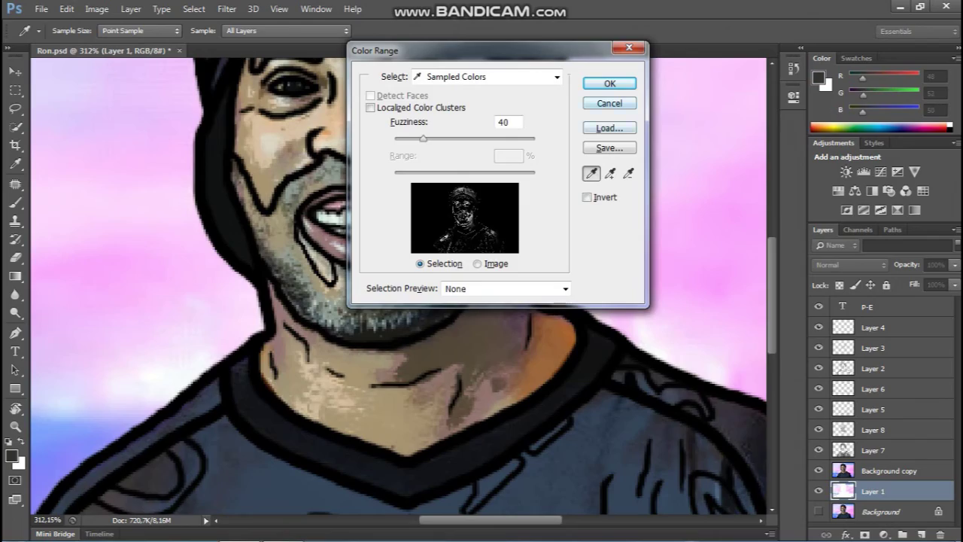
{"action": "key", "text": "Return"}
{"action": "scroll", "coordinate": [399, 286], "scroll_direction": "down", "scroll_amount": 4}
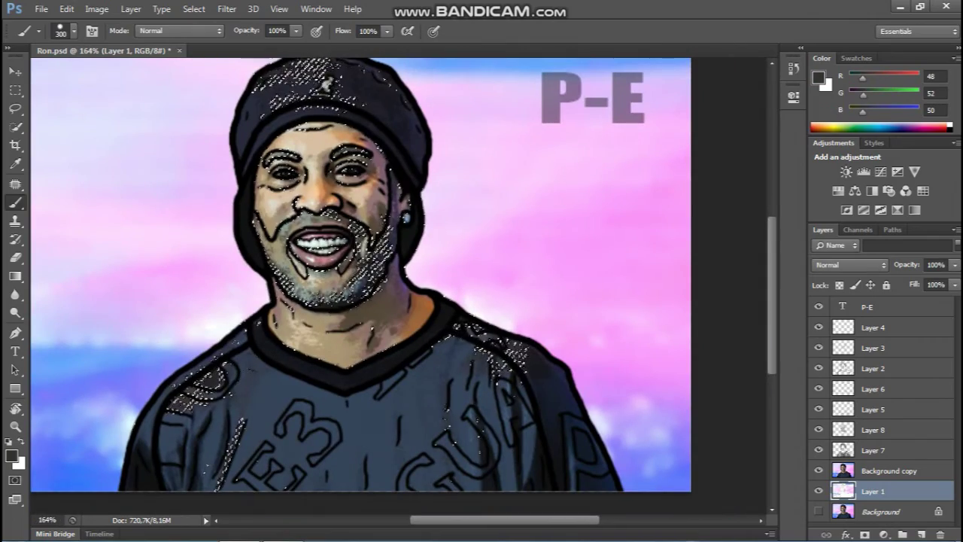
{"action": "left_click", "coordinate": [873, 450]}
{"action": "scroll", "coordinate": [361, 278], "scroll_direction": "down", "scroll_amount": 2}
{"action": "key", "text": "ctrl+d"}
{"action": "scroll", "coordinate": [361, 278], "scroll_direction": "up", "scroll_amount": 5}
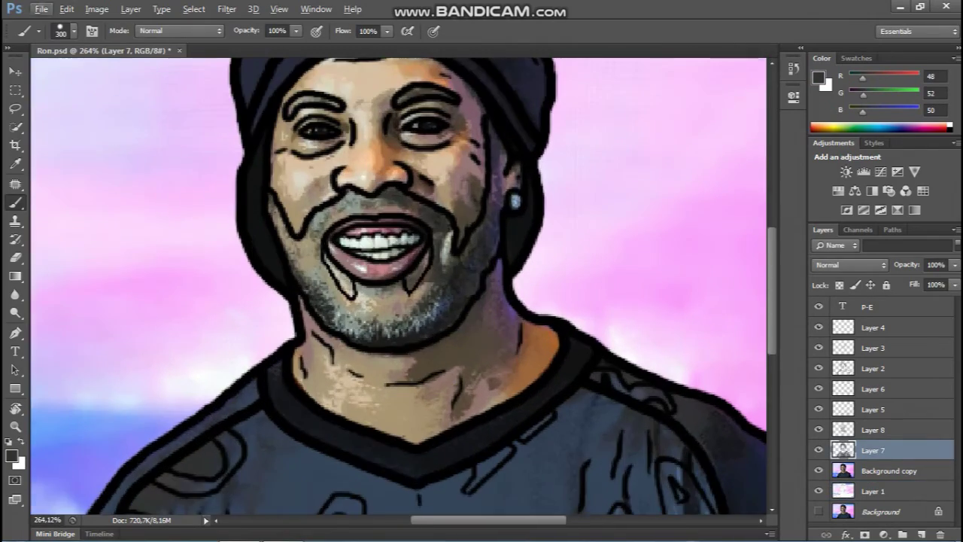
Check the painting without Background copy, and select the mid-grey beard tones with Color Range for painting in RGB 100, 107, 102
{"action": "left_click", "coordinate": [819, 470]}
{"action": "left_click", "coordinate": [819, 471]}
{"action": "left_click", "coordinate": [193, 9]}
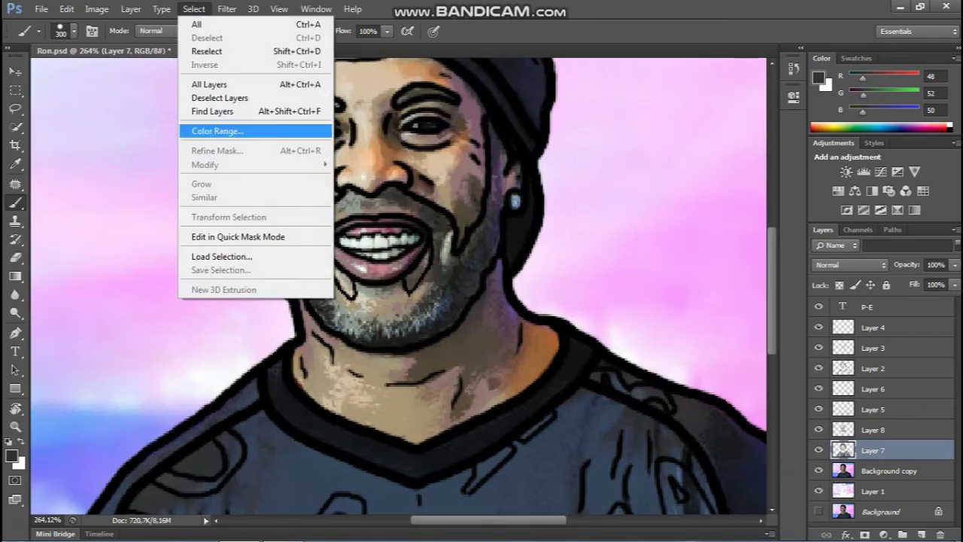
{"action": "left_click", "coordinate": [218, 131]}
{"action": "key", "text": "Escape"}
{"action": "scroll", "coordinate": [399, 286], "scroll_direction": "down", "scroll_amount": 2}
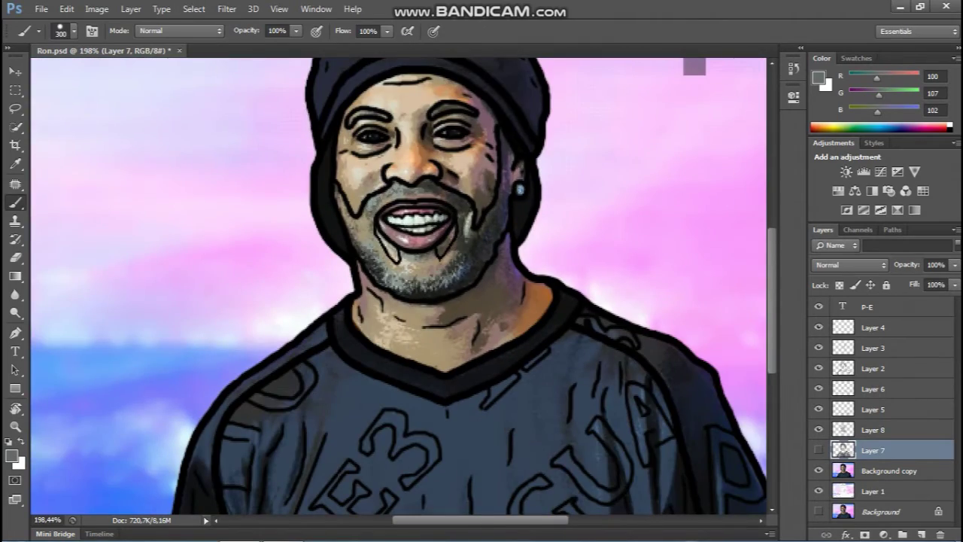
Compare the painting with and without Background copy, and select the light grey beard tones with Color Range, using RGB 138, 151, 145
{"action": "left_click", "coordinate": [819, 470]}
{"action": "left_click", "coordinate": [819, 471]}
{"action": "left_click", "coordinate": [819, 470]}
{"action": "left_click", "coordinate": [819, 471]}
{"action": "left_click", "coordinate": [193, 9]}
{"action": "left_click", "coordinate": [248, 129]}
{"action": "scroll", "coordinate": [399, 286], "scroll_direction": "up", "scroll_amount": 2}
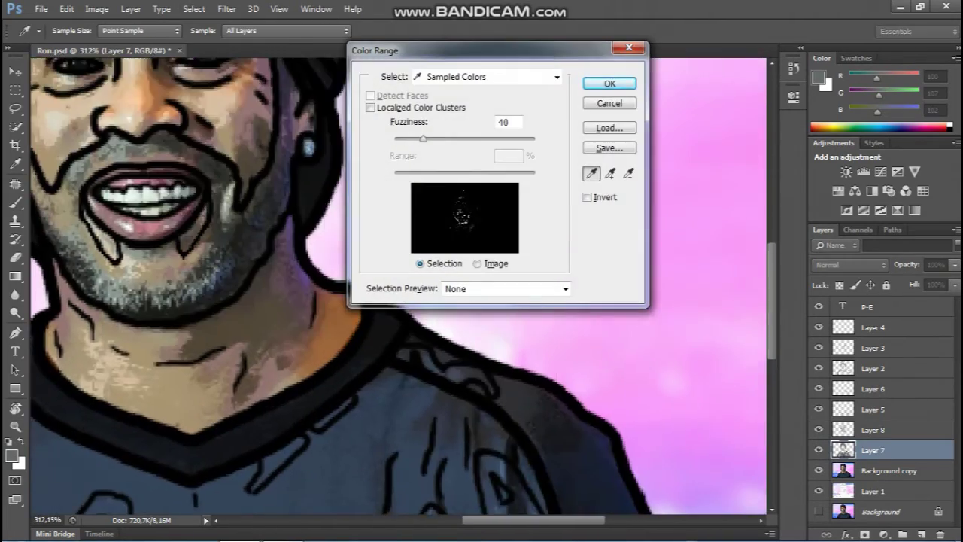
{"action": "key", "text": "Escape"}
{"action": "scroll", "coordinate": [399, 286], "scroll_direction": "up", "scroll_amount": 2}
Try to select the grey shoulder tones of the shirt with Color Range at fuzziness 40, using RGB 91, 98, 99
{"action": "left_click", "coordinate": [194, 9]}
{"action": "left_click", "coordinate": [218, 129]}
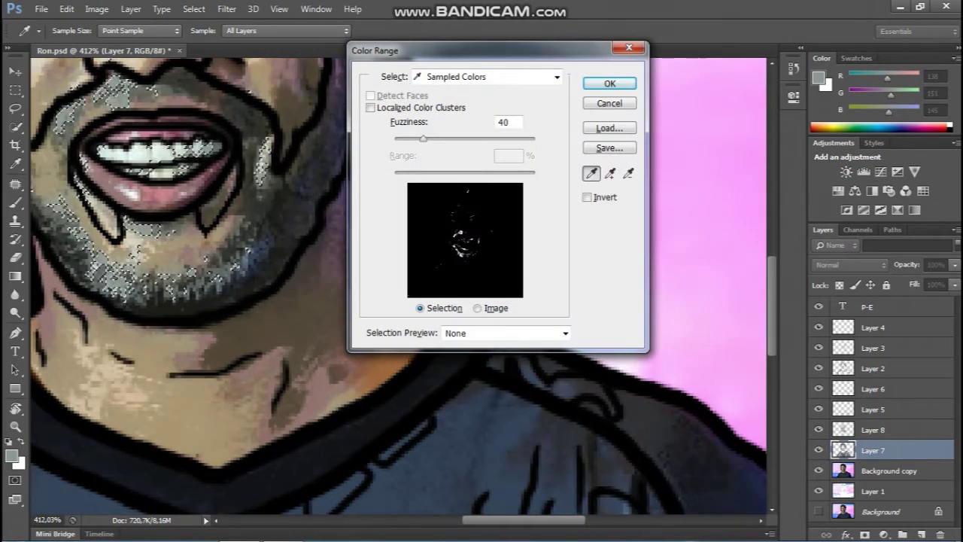
{"action": "left_click", "coordinate": [452, 451]}
{"action": "key", "text": "Return"}
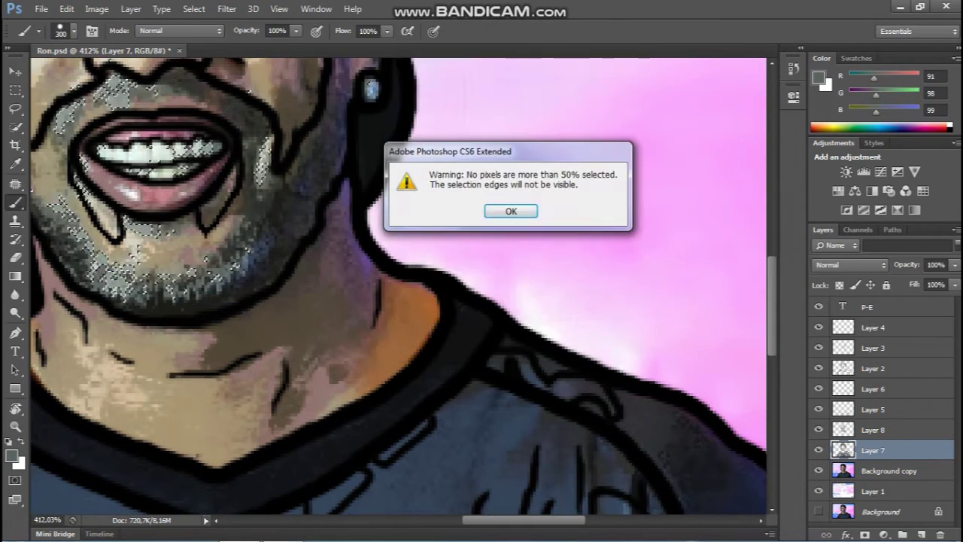
{"action": "key", "text": "Return"}
{"action": "left_click", "coordinate": [819, 470]}
{"action": "left_click", "coordinate": [819, 471]}
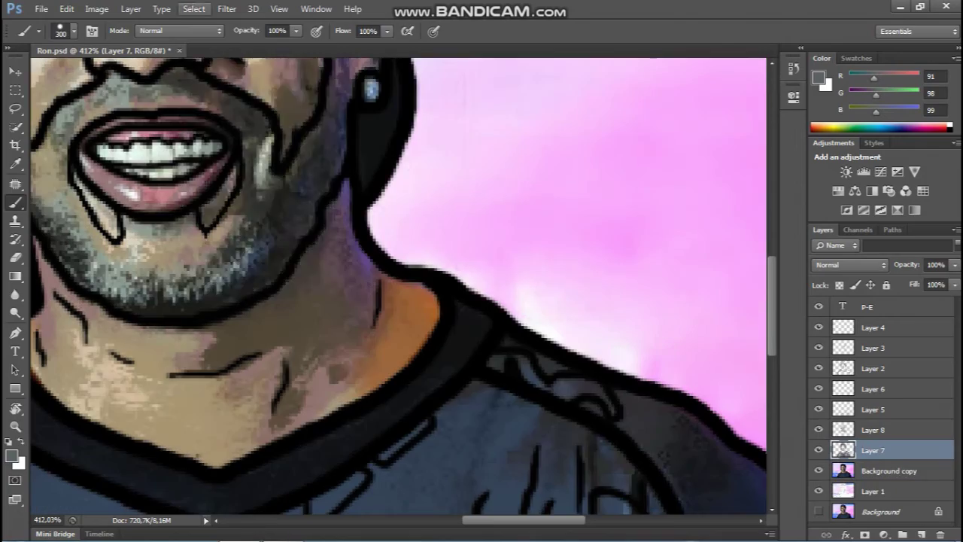
Select the slate-blue shirt and beard shadow tones with Color Range, paint them RGB 51, 60, 73 on Layer 7, and clear the selection
{"action": "left_click", "coordinate": [194, 9]}
{"action": "left_click", "coordinate": [218, 130]}
{"action": "left_click", "coordinate": [451, 452]}
{"action": "key", "text": "Return"}
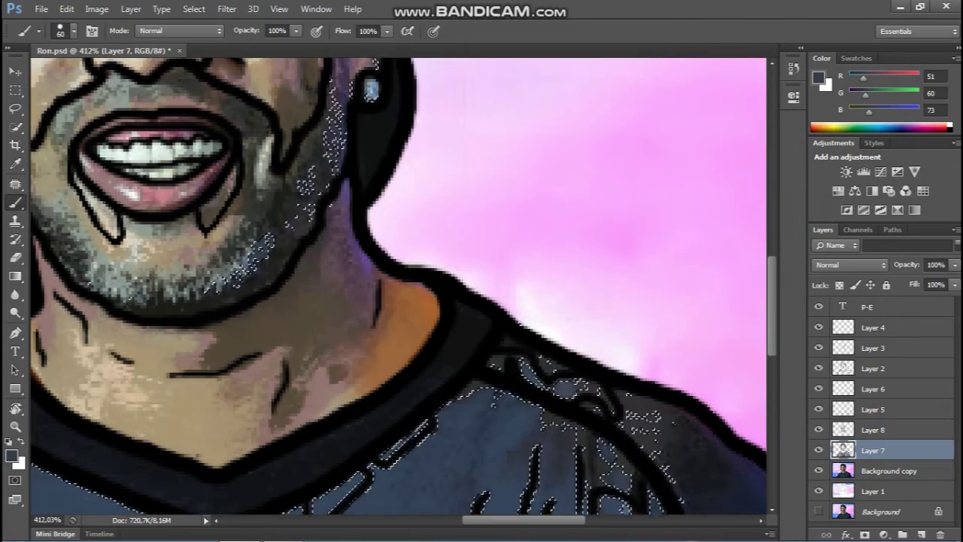
{"action": "key", "text": "ctrl+0"}
{"action": "key", "text": "ctrl+d"}
Select the pale mint-white tones with Color Range on Layer 7, using RGB 217, 238, 230 for painting
{"action": "left_click", "coordinate": [193, 9]}
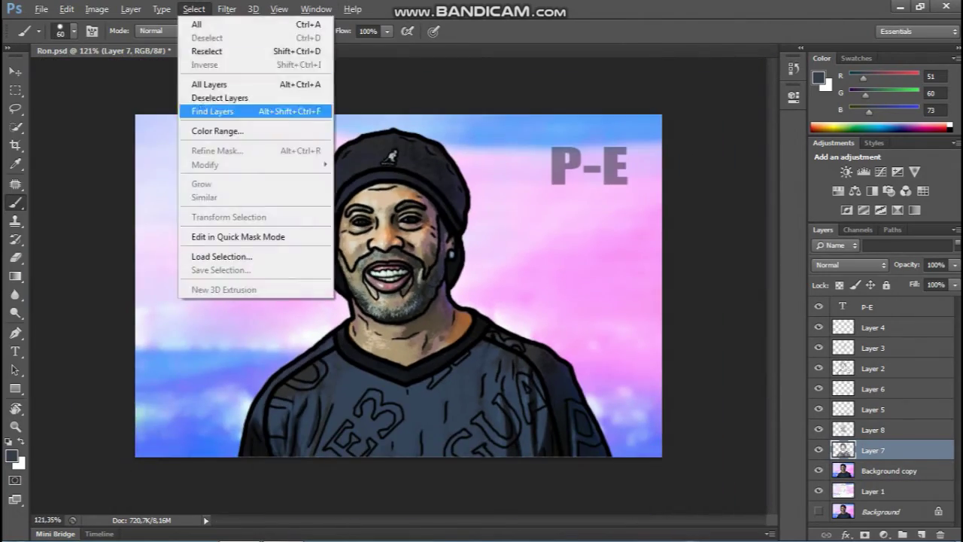
{"action": "left_click", "coordinate": [218, 129]}
{"action": "left_click", "coordinate": [211, 260]}
{"action": "key", "text": "Return"}
{"action": "key", "text": "ctrl+0"}
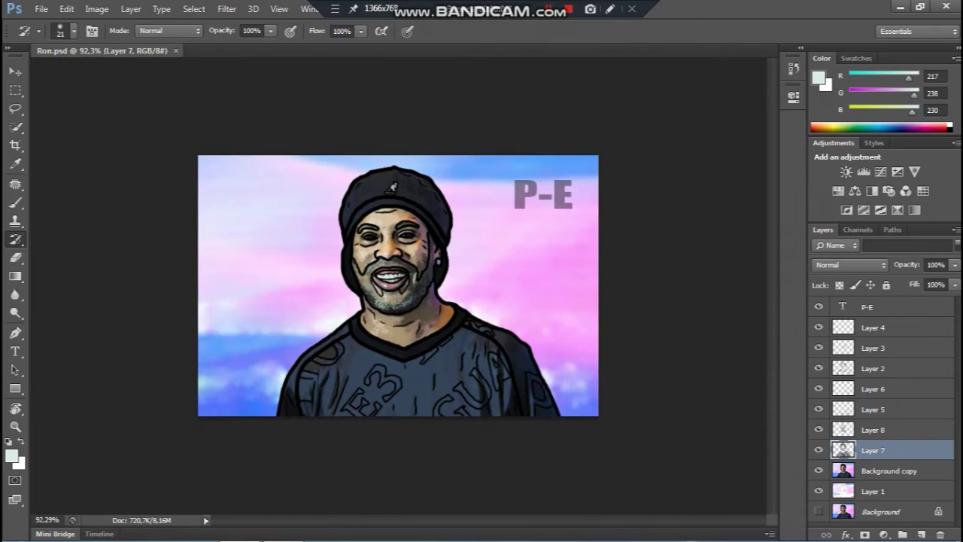
Select the off-white tones with Color Range at fuzziness 40, using RGB 216, 232, 216 on Layer 7
{"action": "scroll", "coordinate": [481, 226], "scroll_direction": "up", "scroll_amount": 5}
{"action": "left_click", "coordinate": [194, 9]}
{"action": "left_click", "coordinate": [218, 130]}
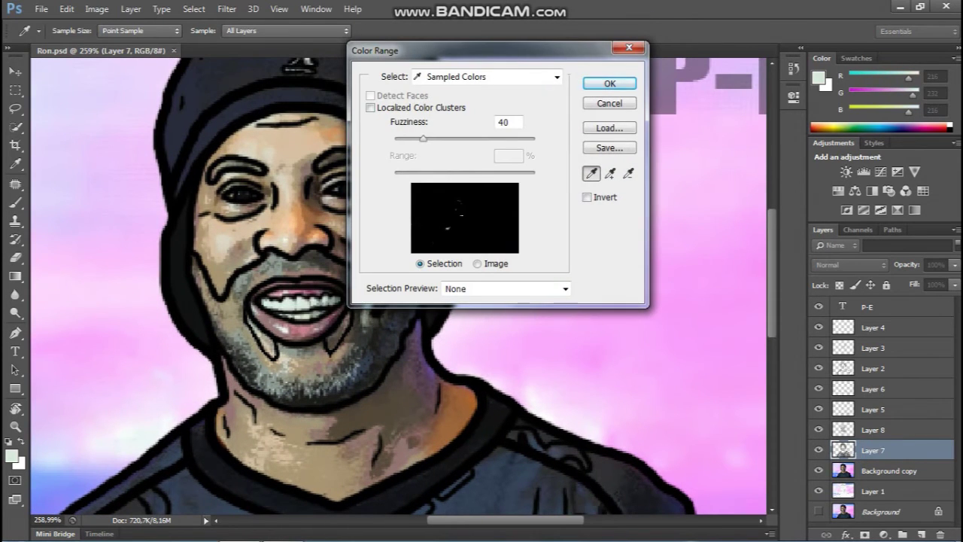
{"action": "key", "text": "Return"}
{"action": "key", "text": "y"}
{"action": "scroll", "coordinate": [140, 440], "scroll_direction": "down", "scroll_amount": 5}
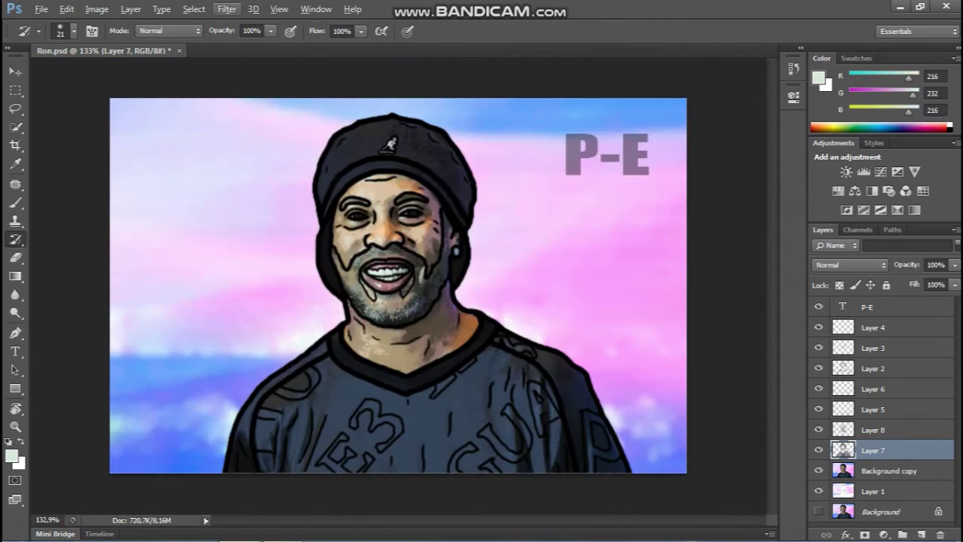
Select the pale lilac clouds around the man with Color Range, paint them RGB 234, 196, 254 on Layer 7, and clear the selection
{"action": "left_click", "coordinate": [193, 9]}
{"action": "left_click", "coordinate": [218, 129]}
{"action": "key", "text": "Return"}
{"action": "key", "text": "b"}
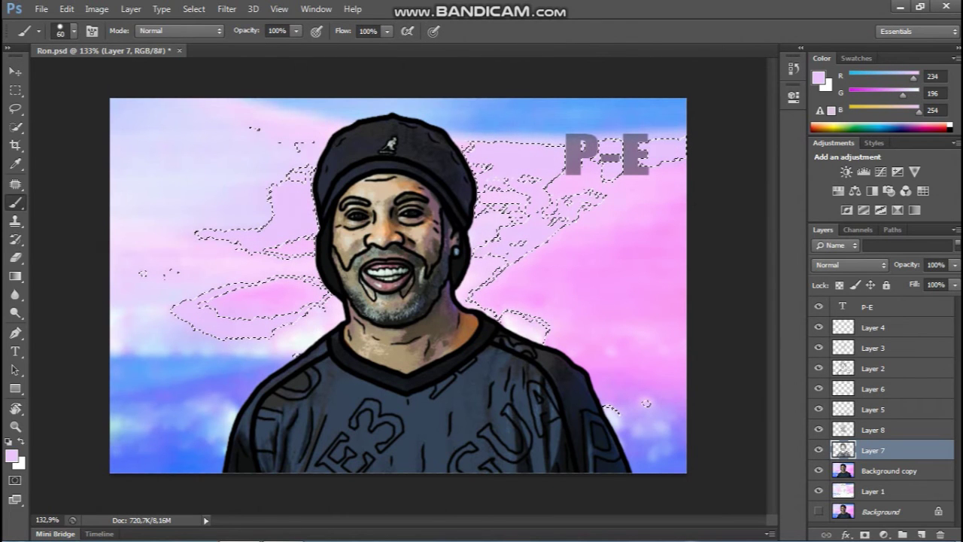
{"action": "key", "text": "ctrl+d"}
{"action": "key", "text": "v"}
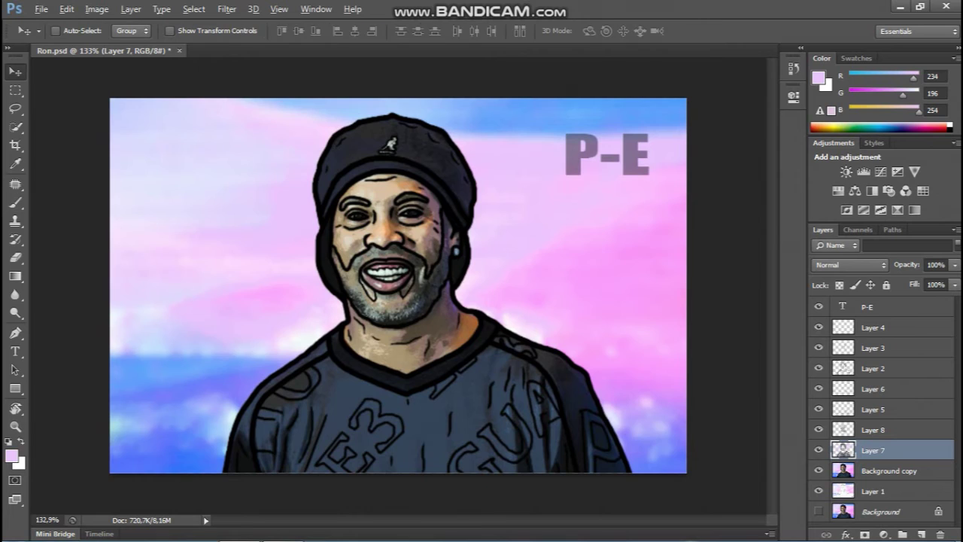
Merge Layer 9 with its pale lilac silhouette into the cloud background layer below it
{"action": "scroll", "coordinate": [397, 286], "scroll_direction": "down", "scroll_amount": 1}
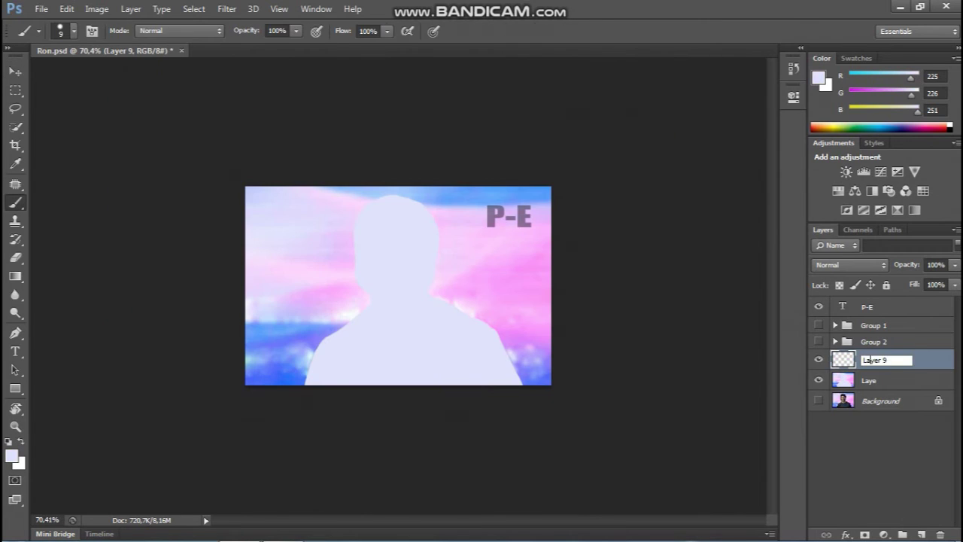
{"action": "key", "text": "Tab"}
{"action": "key", "text": "shift+Tab"}
{"action": "key", "text": "ctrl+e"}
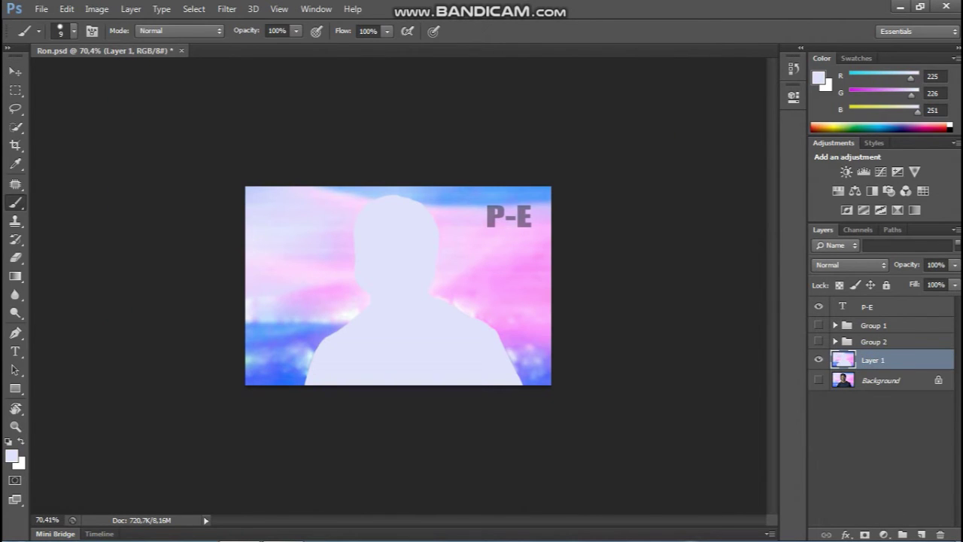
Select the P-E text layer and make both the line art in Group 1 and the colours in Group 2 visible
{"action": "left_click", "coordinate": [889, 306]}
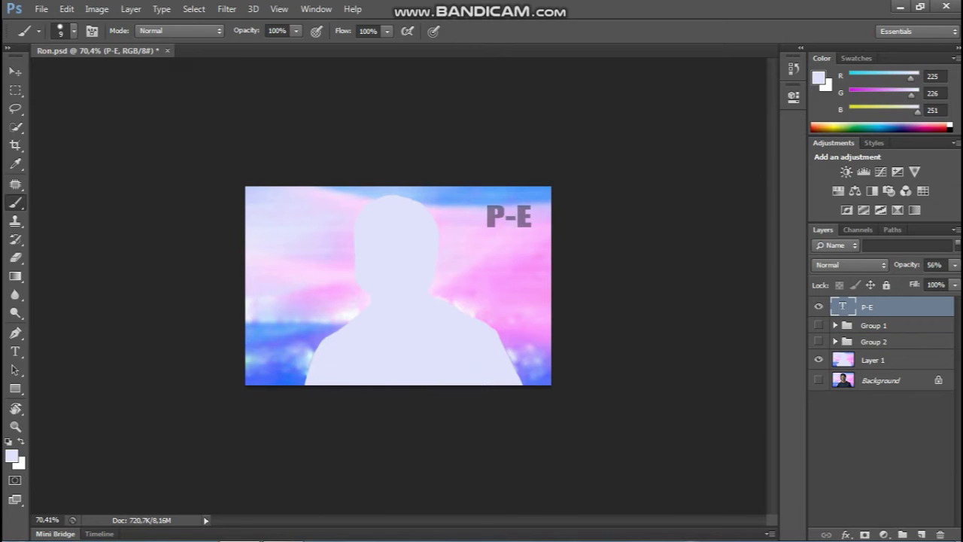
{"action": "scroll", "coordinate": [398, 284], "scroll_direction": "up", "scroll_amount": 2}
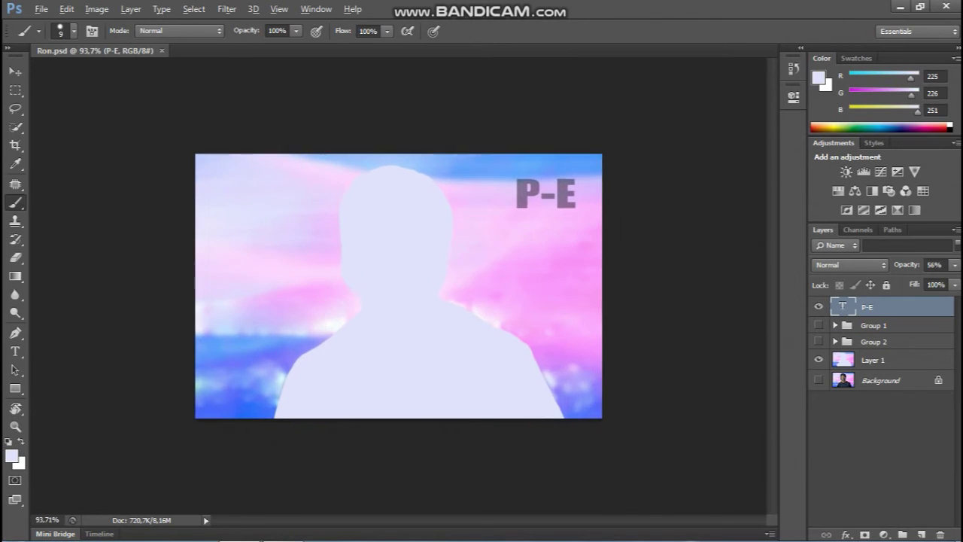
{"action": "left_click", "coordinate": [819, 342]}
{"action": "left_click", "coordinate": [819, 326]}
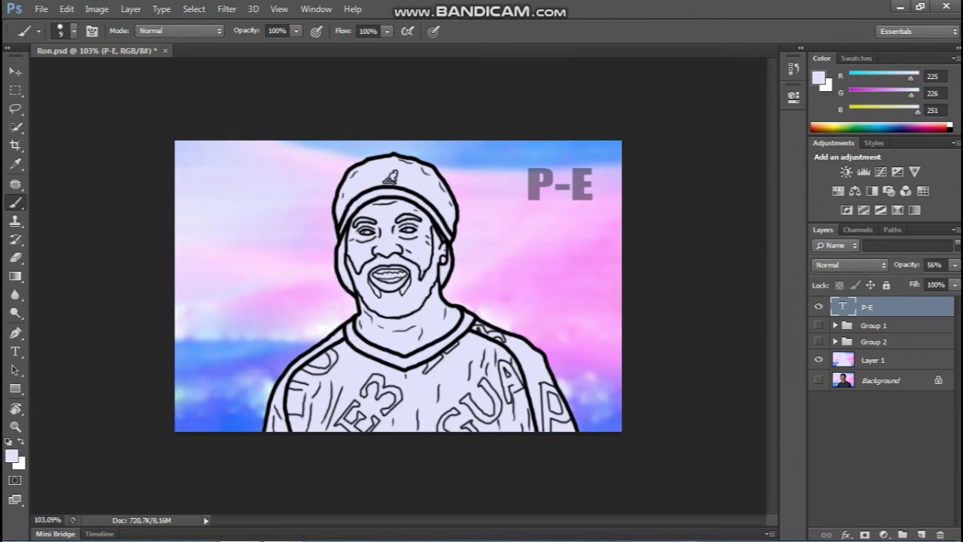
{"action": "left_click", "coordinate": [819, 325]}
{"action": "left_click", "coordinate": [819, 342]}
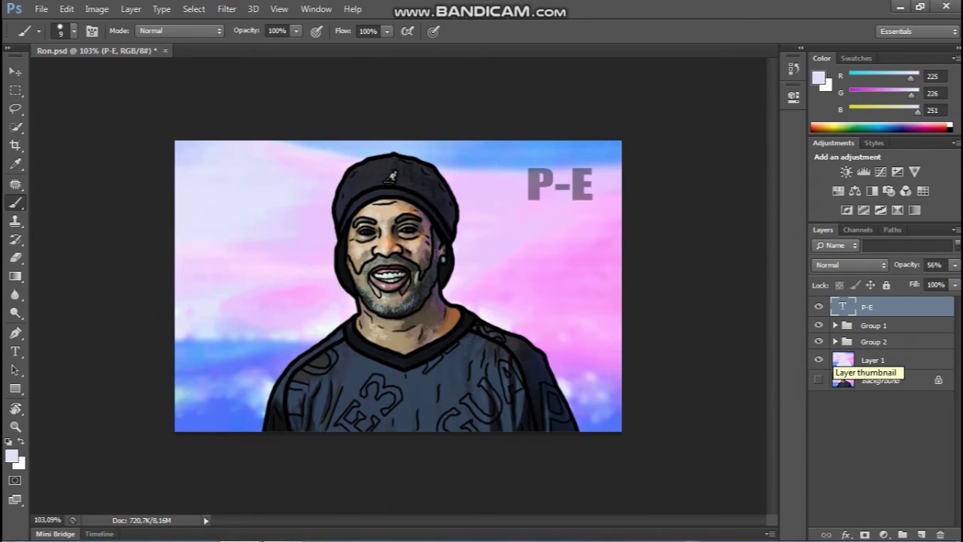
Check the layers inside Group 2 and collapse the group again
{"action": "left_click", "coordinate": [835, 341]}
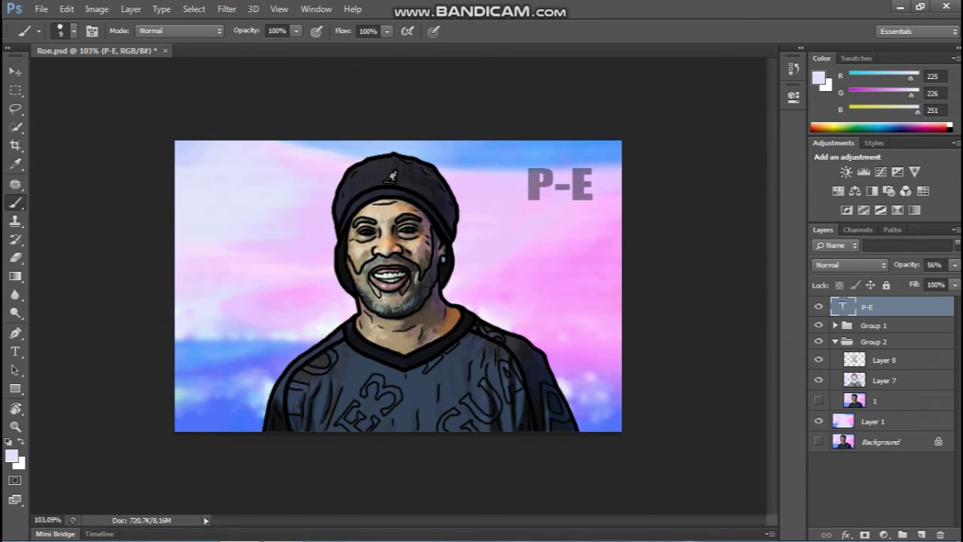
{"action": "left_click", "coordinate": [895, 342]}
{"action": "double_click", "coordinate": [896, 342]}
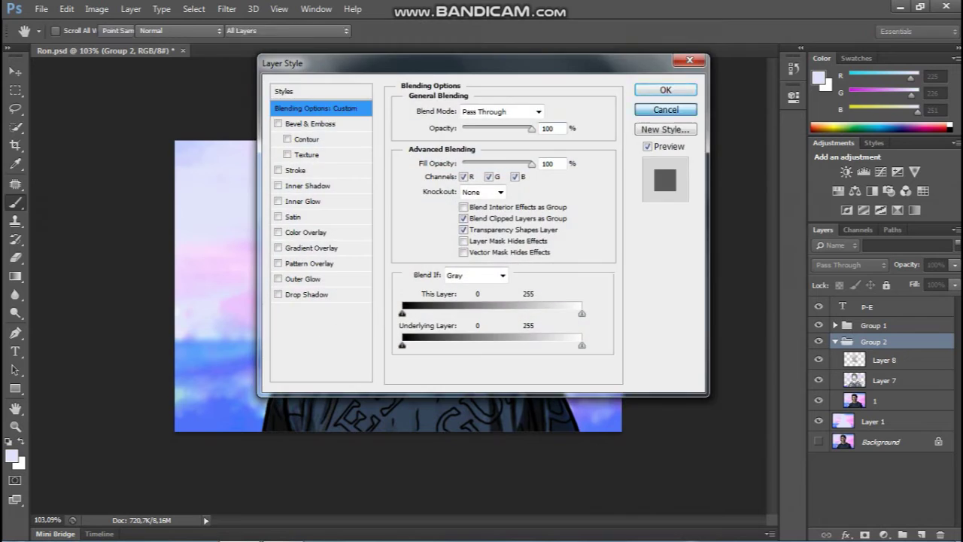
{"action": "key", "text": "Escape"}
{"action": "left_click", "coordinate": [835, 341]}
Create a layer above the P-E text and paint a blue band (RGB 105, 166, 249) and pale pink bands across the image's upper part
{"action": "key", "text": "ctrl+shift+alt+n"}
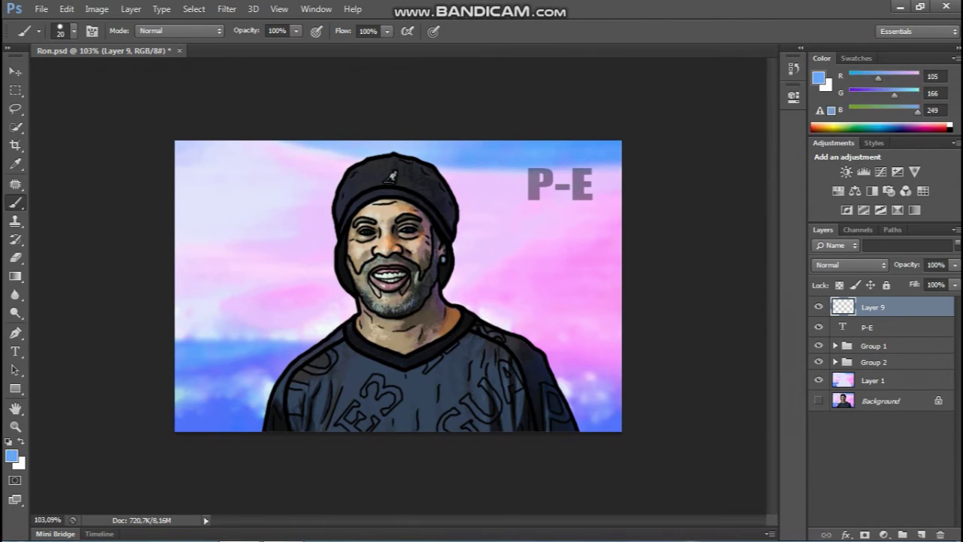
{"action": "key", "text": "bracketright"}
{"action": "key", "text": "bracketright"}
{"action": "key", "text": "bracketright"}
{"action": "key", "text": "bracketright"}
{"action": "left_click_drag", "start_coordinate": [169, 151], "coordinate": [606, 162]}
{"action": "left_click_drag", "start_coordinate": [189, 188], "coordinate": [439, 194]}
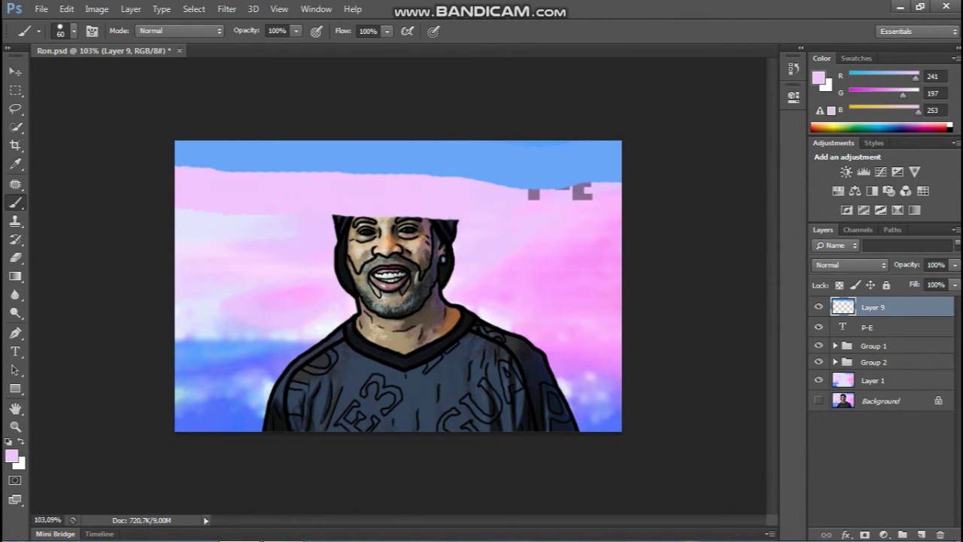
{"action": "left_click_drag", "start_coordinate": [196, 229], "coordinate": [410, 233]}
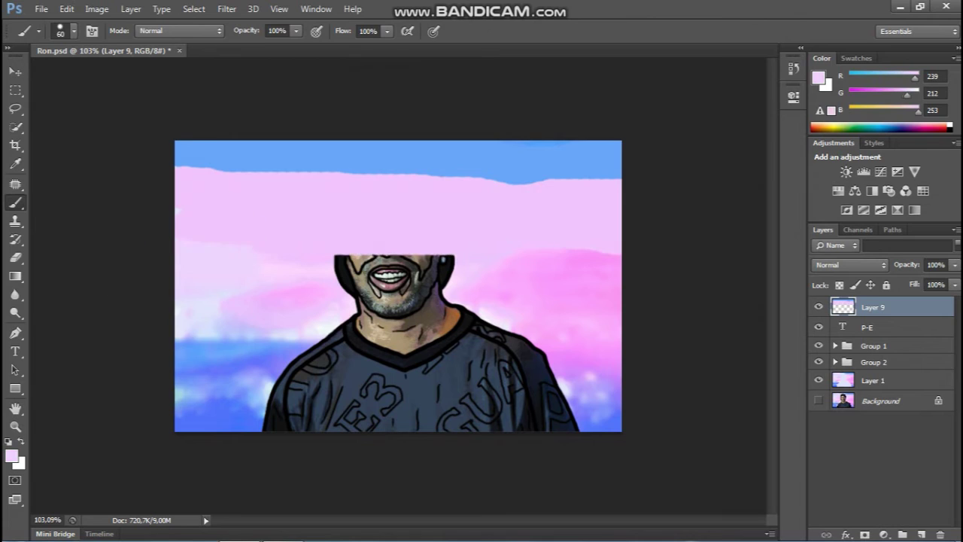
Paint two stronger pink bands across the middle of Layer 9, using RGB 254, 157, 252 for the lower one
{"action": "left_click_drag", "start_coordinate": [274, 278], "coordinate": [442, 275]}
{"action": "key", "text": "ctrl+z"}
{"action": "left_click", "coordinate": [554, 253], "text": "alt"}
{"action": "left_click_drag", "start_coordinate": [614, 260], "coordinate": [177, 260]}
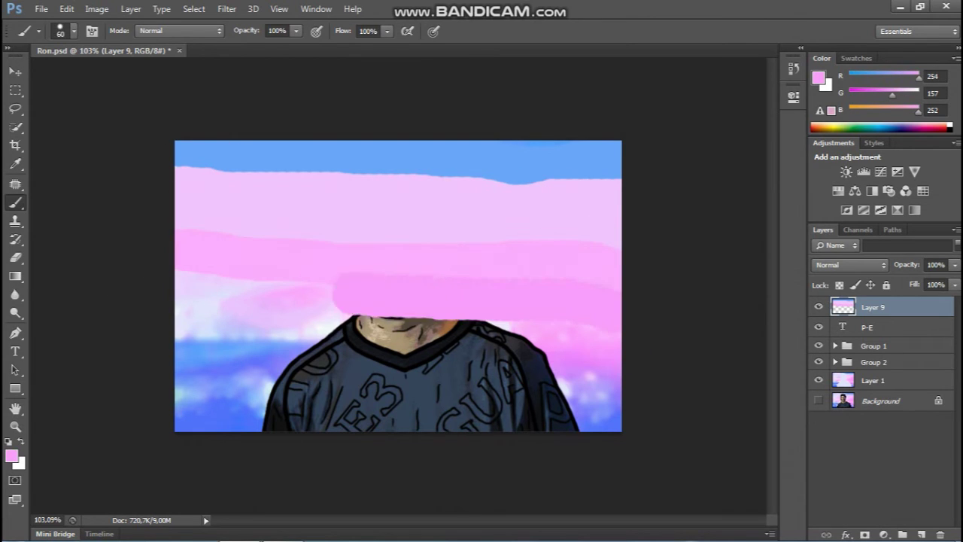
{"action": "left_click_drag", "start_coordinate": [603, 301], "coordinate": [395, 304]}
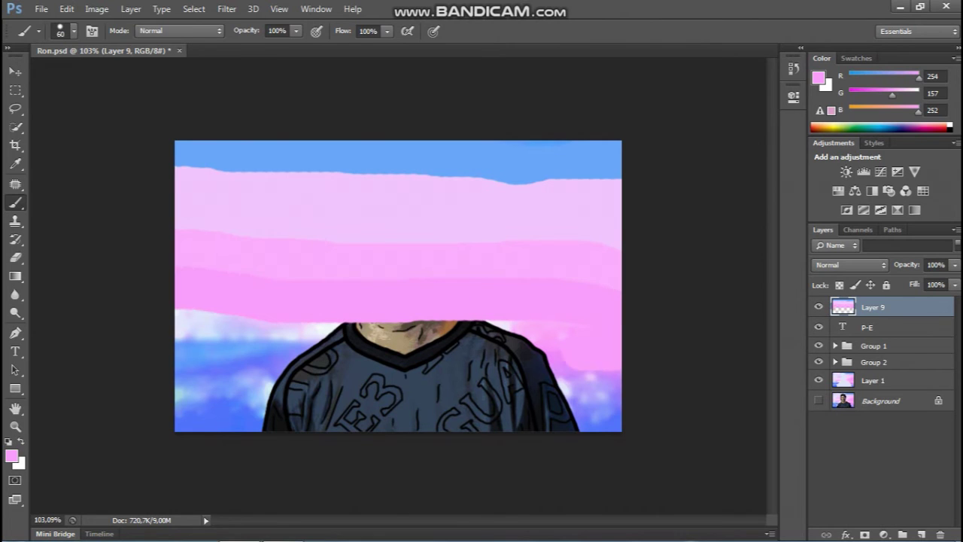
Fill the lower part of Layer 9 with wavy violet, light blue and deep blue bands
{"action": "left_click_drag", "start_coordinate": [603, 335], "coordinate": [181, 339]}
{"action": "mouse_move", "coordinate": [602, 367]}
{"action": "left_mouse_down"}
{"action": "mouse_move", "coordinate": [180, 337]}
{"action": "mouse_move", "coordinate": [407, 384]}
{"action": "mouse_move", "coordinate": [603, 395]}
{"action": "left_mouse_up"}
{"action": "left_click_drag", "start_coordinate": [184, 403], "coordinate": [602, 421]}
Add the text BYE in dark slate blue, RGB 51, 65, 85, and enlarge it across the middle of the banded image
{"action": "key", "text": "ctrl+shift+alt+n"}
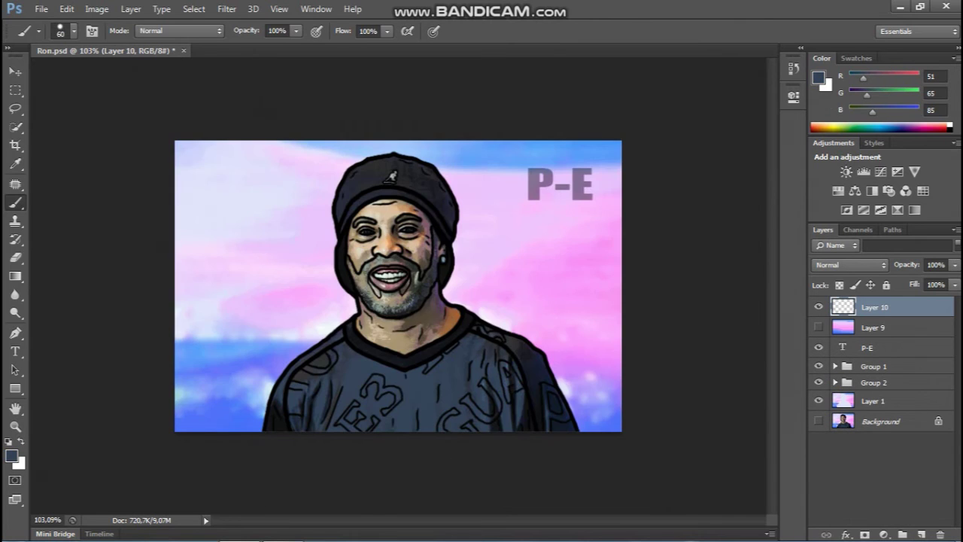
{"action": "key", "text": "t"}
{"action": "left_click", "coordinate": [313, 314]}
{"action": "type", "text": "BYE"}
{"action": "key", "text": "ctrl+t"}
{"action": "left_click_drag", "start_coordinate": [331, 317], "coordinate": [501, 385]}
{"action": "key", "text": "ctrl+z"}
{"action": "key", "text": "Return"}
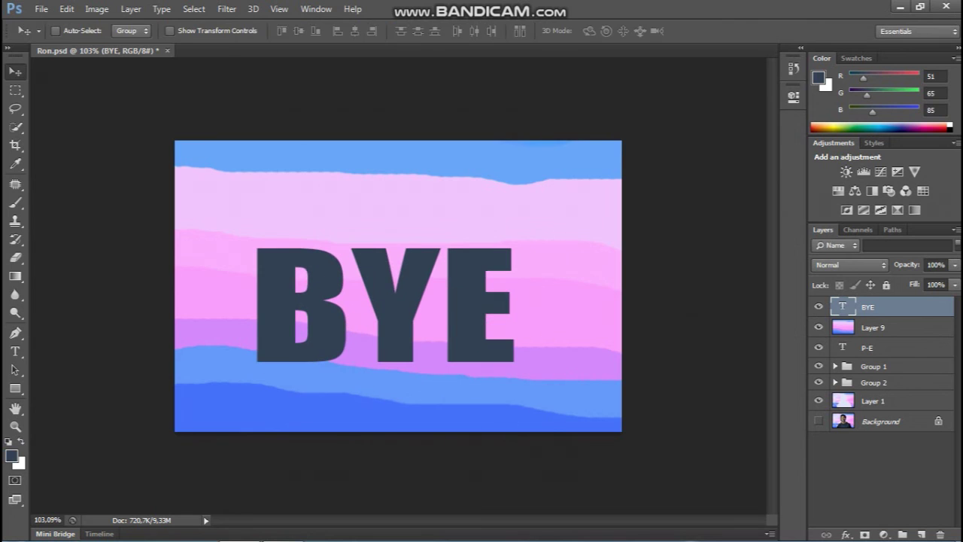
Nudge the BYE text down and slightly to the right
{"action": "key", "text": "shift+Down"}
{"action": "key", "text": "shift+Down"}
{"action": "key", "text": "Right"}
{"action": "key", "text": "Right"}
{"action": "key", "text": "Right"}
{"action": "key", "text": "Right"}
{"action": "key", "text": "Right"}
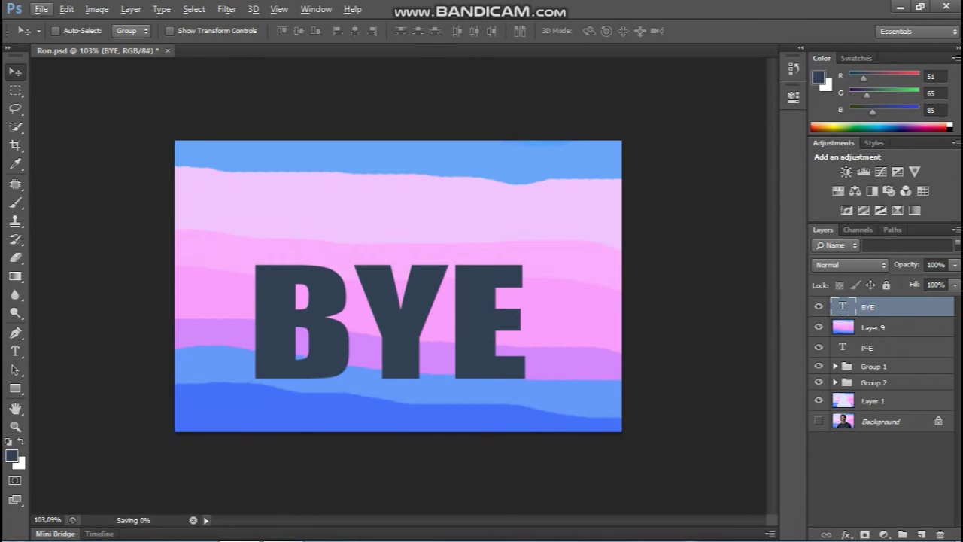
Widen the BYE text slightly, move it a little to the left, and save the file
{"action": "key", "text": "ctrl+t"}
{"action": "left_click_drag", "start_coordinate": [524, 317], "coordinate": [533, 316]}
{"action": "key", "text": "Return"}
{"action": "left_click_drag", "start_coordinate": [461, 301], "coordinate": [450, 301]}
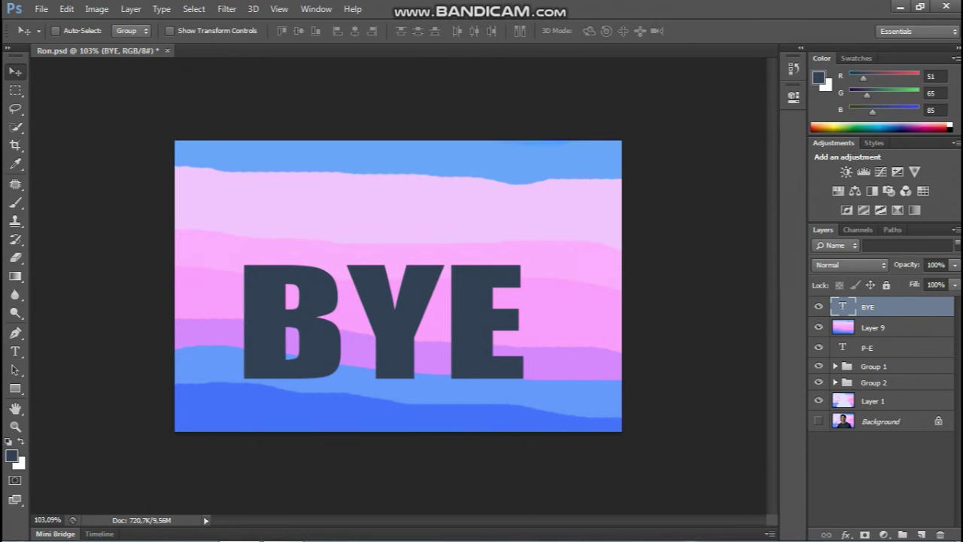
{"action": "key", "text": "ctrl+s"}
Open Untitled-1.psd, bring its red P-E YT logo into Ron.psd, and place it at the upper right of the image
{"action": "key", "text": "ctrl+o"}
{"action": "type", "text": "u"}
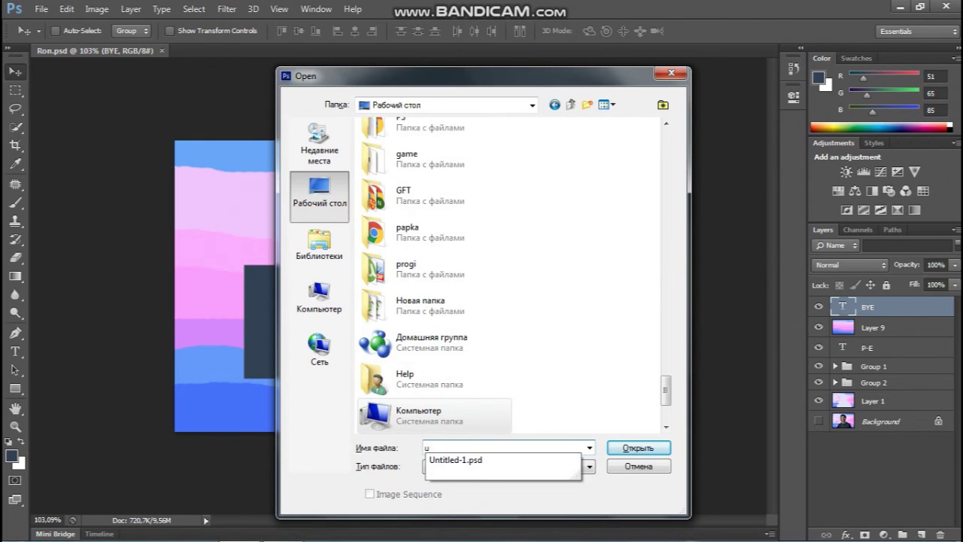
{"action": "key", "text": "Down"}
{"action": "key", "text": "Return"}
{"action": "left_click_drag", "start_coordinate": [666, 143], "coordinate": [523, 173]}
{"action": "key", "text": "ctrl+t"}
{"action": "key", "text": "Escape"}
{"action": "key", "text": "ctrl+t"}
{"action": "key", "text": "Return"}
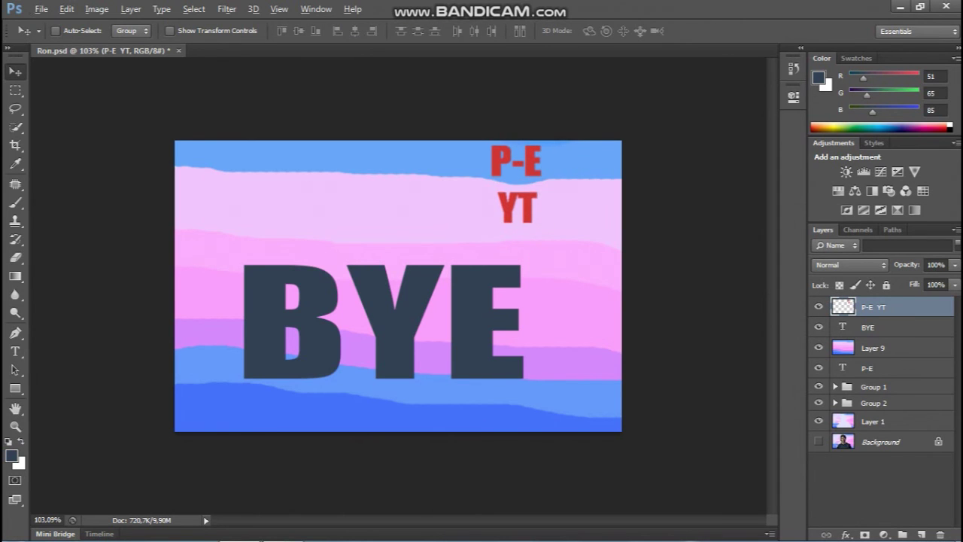
Scale the red P-E YT logo down to about 94%
{"action": "scroll", "coordinate": [527, 181], "scroll_direction": "up", "scroll_amount": 3}
{"action": "scroll", "coordinate": [527, 181], "scroll_direction": "down", "scroll_amount": 4}
{"action": "key", "text": "ctrl+t"}
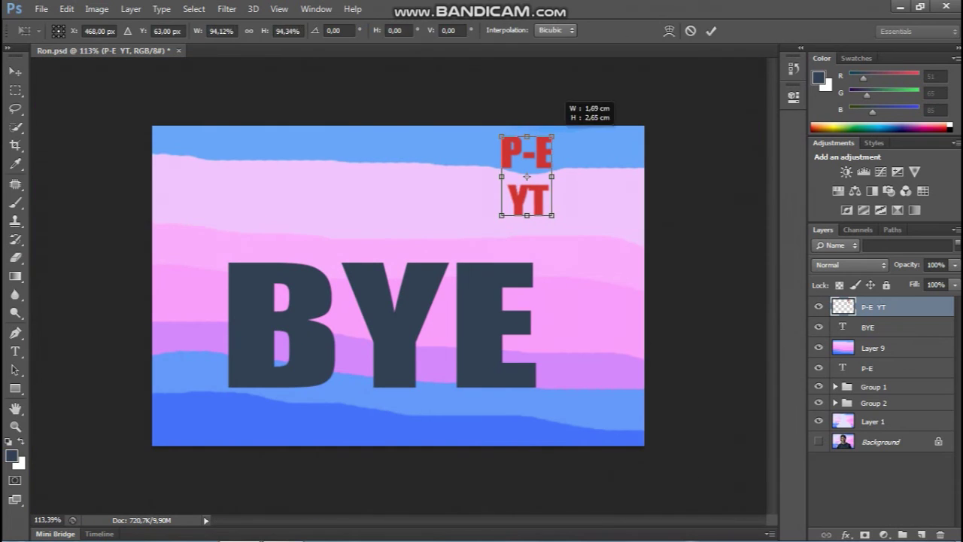
{"action": "key", "text": "Return"}
{"action": "scroll", "coordinate": [527, 176], "scroll_direction": "up", "scroll_amount": 2}
Select the BYE text layer and move it up by two large nudges
{"action": "scroll", "coordinate": [527, 176], "scroll_direction": "down", "scroll_amount": 3}
{"action": "key", "text": "alt+bracketleft"}
{"action": "key", "text": "shift+Up"}
{"action": "key", "text": "shift+Up"}
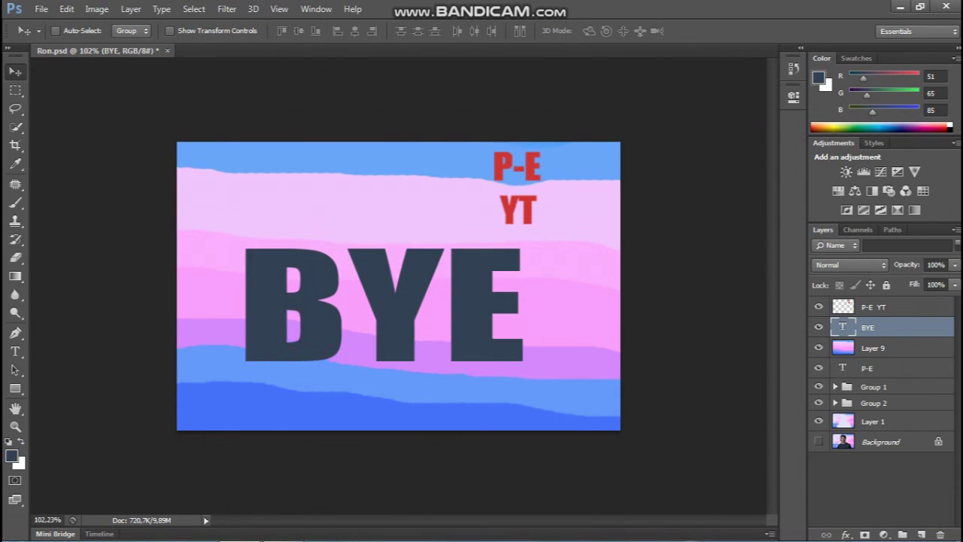
Add the text LIKE below the BYE text as a separate text layer
{"action": "key", "text": "t"}
{"action": "left_click", "coordinate": [527, 316]}
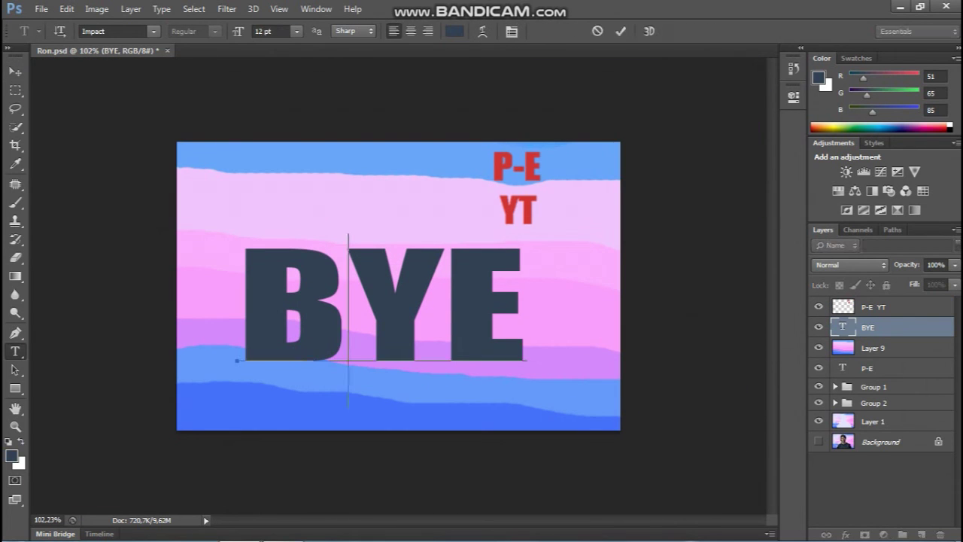
{"action": "left_click", "coordinate": [511, 411]}
{"action": "type", "text": "LIKE"}
{"action": "key", "text": "ctrl+Return"}
{"action": "key", "text": "v"}
Place the LIKE text in the image's lower-right corner and stretch its width to 112.50%
{"action": "key", "text": "ctrl+t"}
{"action": "left_click_drag", "start_coordinate": [530, 413], "coordinate": [615, 400]}
{"action": "key", "text": "Return"}
{"action": "key", "text": "ctrl+t"}
{"action": "key", "text": "Return"}
{"action": "key", "text": "ctrl+t"}
{"action": "key", "text": "Return"}
{"action": "key", "text": "ctrl+t"}
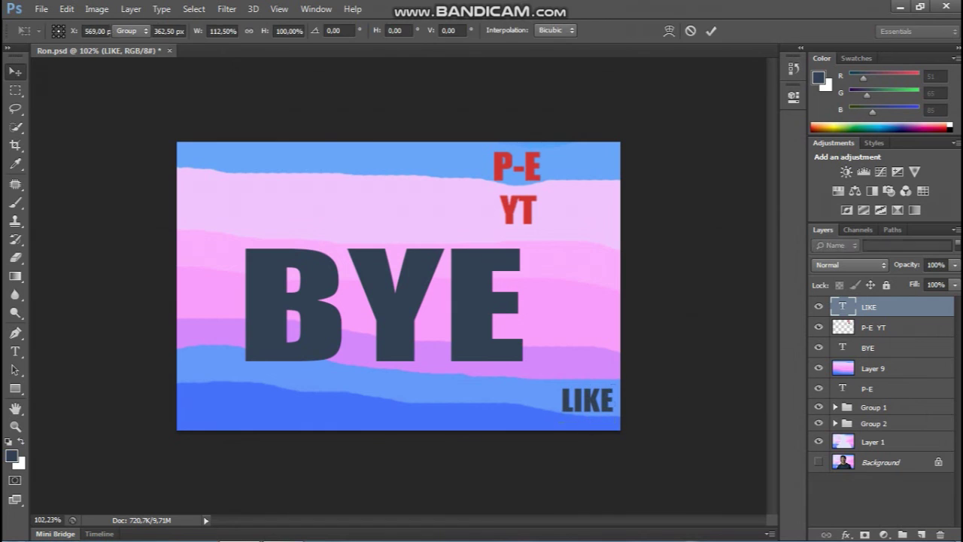
{"action": "key", "text": "Return"}
Recolour the LIKE text with the red sampled from the P-E YT logo
{"action": "double_click", "coordinate": [843, 307]}
{"action": "left_click", "coordinate": [455, 31]}
{"action": "left_click", "coordinate": [516, 162]}
{"action": "left_click", "coordinate": [617, 209]}
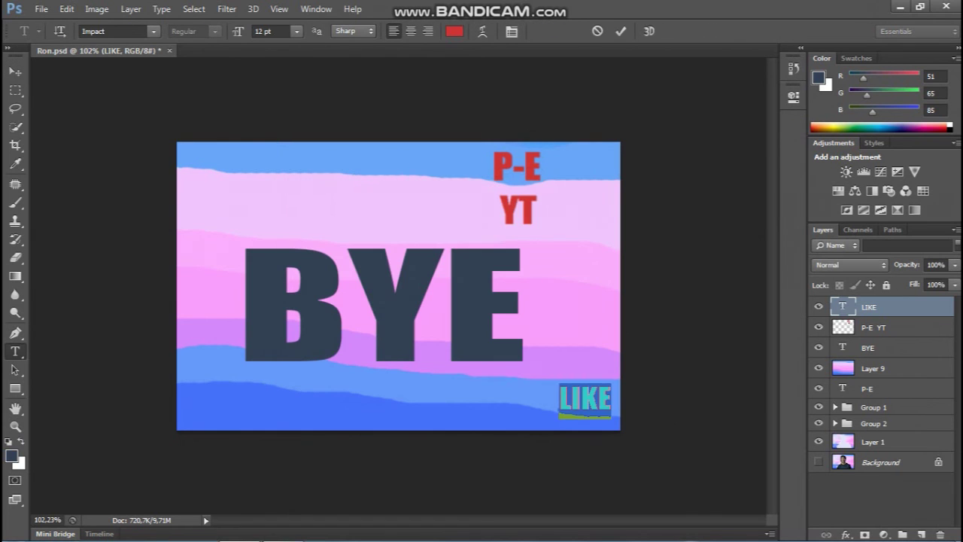
{"action": "key", "text": "ctrl+Return"}
{"action": "key", "text": "v"}
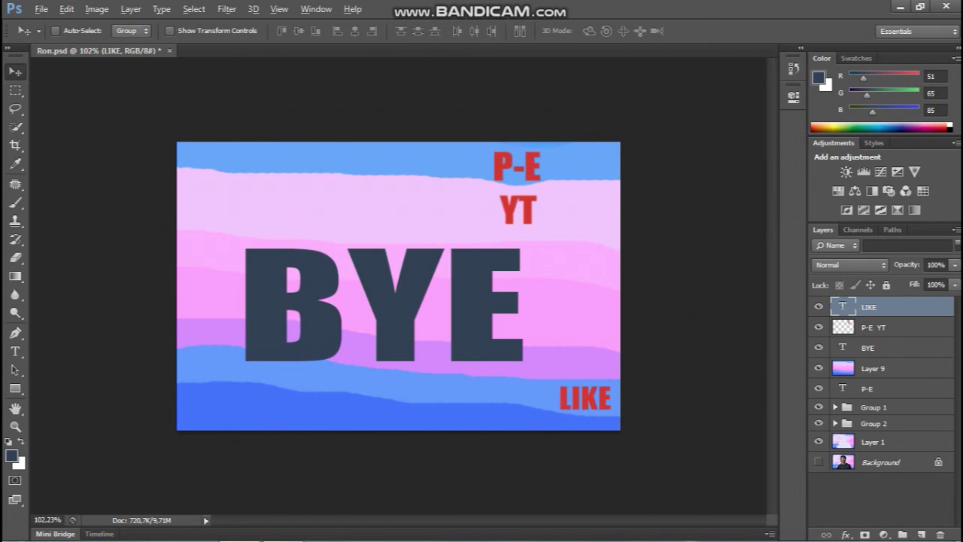
{"action": "left_click_drag", "start_coordinate": [354, 376], "coordinate": [213, 376]}
{"action": "key", "text": "ctrl+z"}
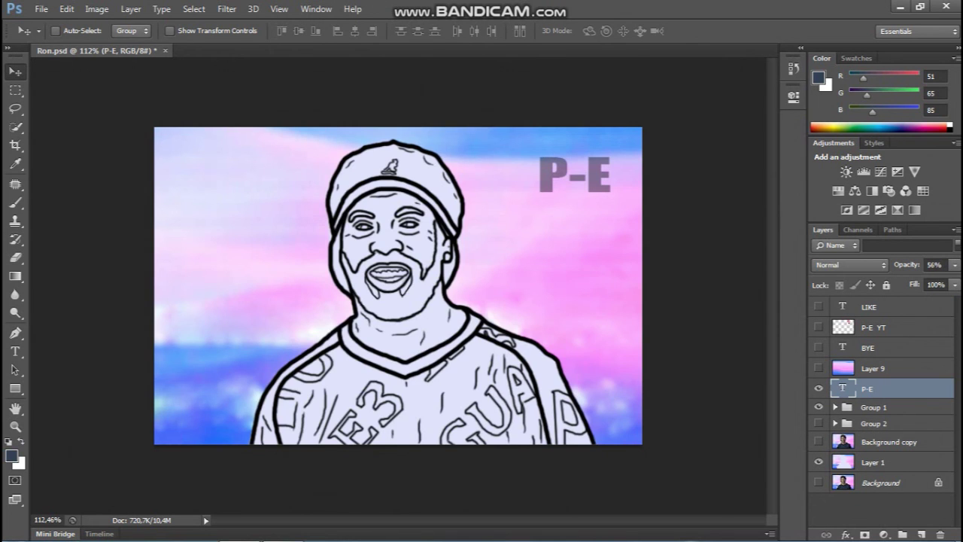
Examine the coloured cartoon portrait at several zoom levels
{"action": "scroll", "coordinate": [399, 286], "scroll_direction": "down", "scroll_amount": 5}
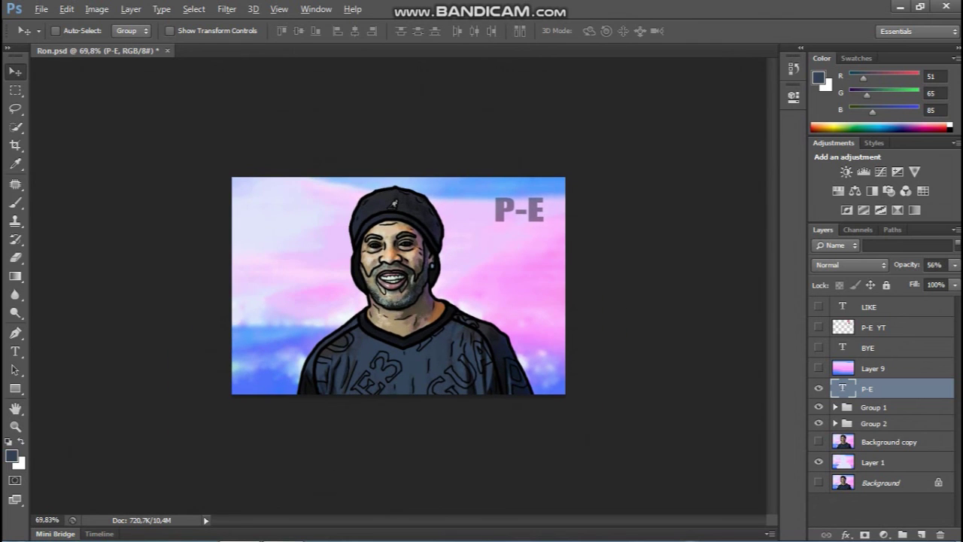
{"action": "scroll", "coordinate": [399, 286], "scroll_direction": "up", "scroll_amount": 5}
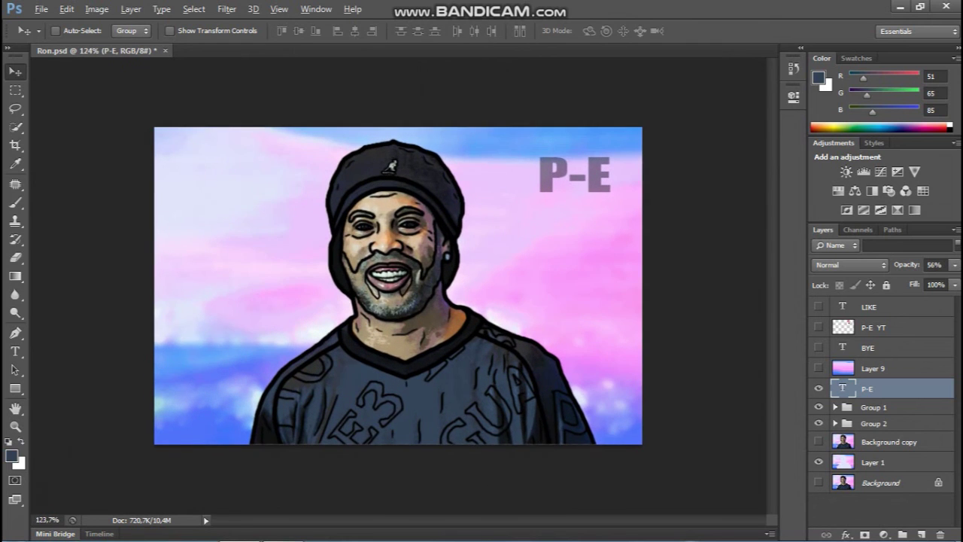
{"action": "scroll", "coordinate": [398, 286], "scroll_direction": "down", "scroll_amount": 4}
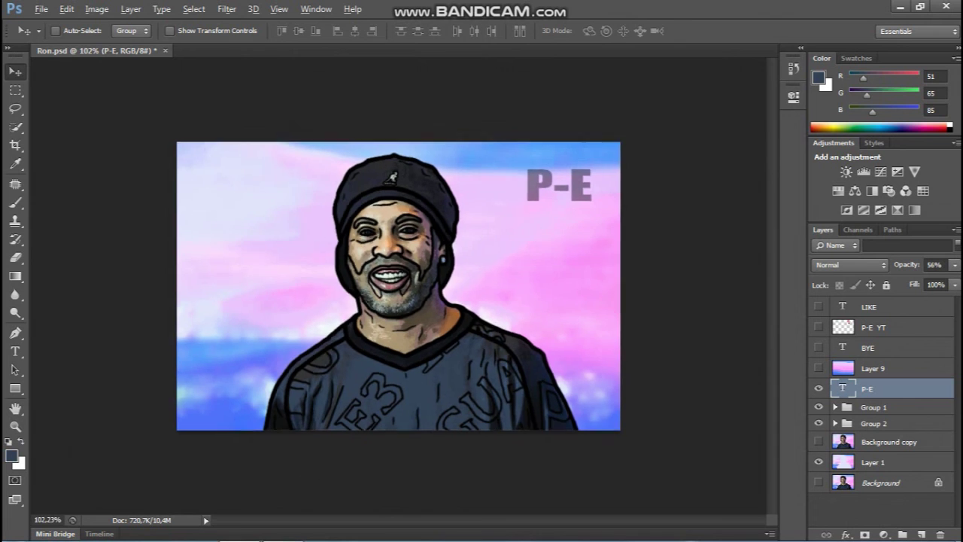
{"action": "scroll", "coordinate": [398, 286], "scroll_direction": "up", "scroll_amount": 4}
{"action": "scroll", "coordinate": [399, 286], "scroll_direction": "up", "scroll_amount": 1}
{"action": "scroll", "coordinate": [399, 286], "scroll_direction": "down", "scroll_amount": 3}
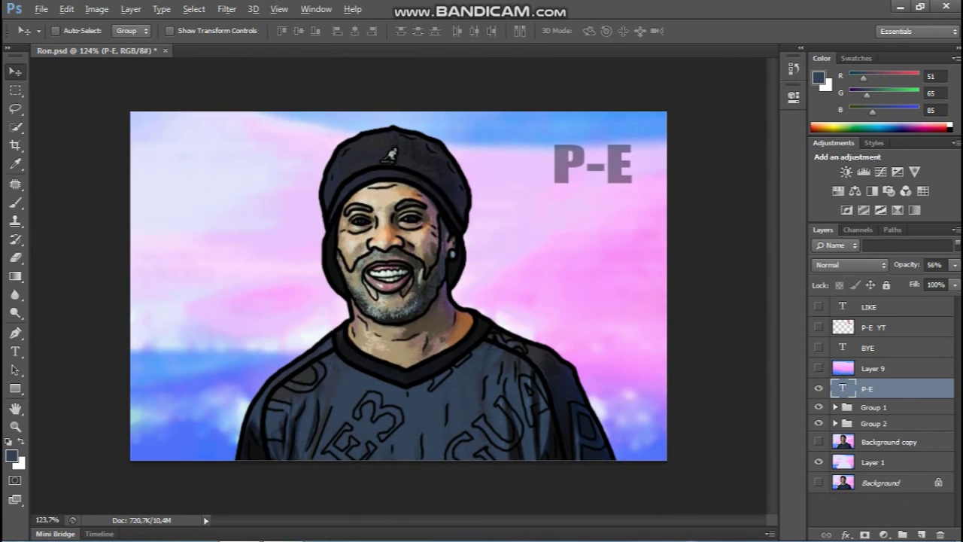
Show the end card layers again: Layer 9, BYE, P-E YT and LIKE
{"action": "scroll", "coordinate": [399, 286], "scroll_direction": "up", "scroll_amount": 1}
{"action": "left_click", "coordinate": [819, 368]}
{"action": "left_click", "coordinate": [819, 348]}
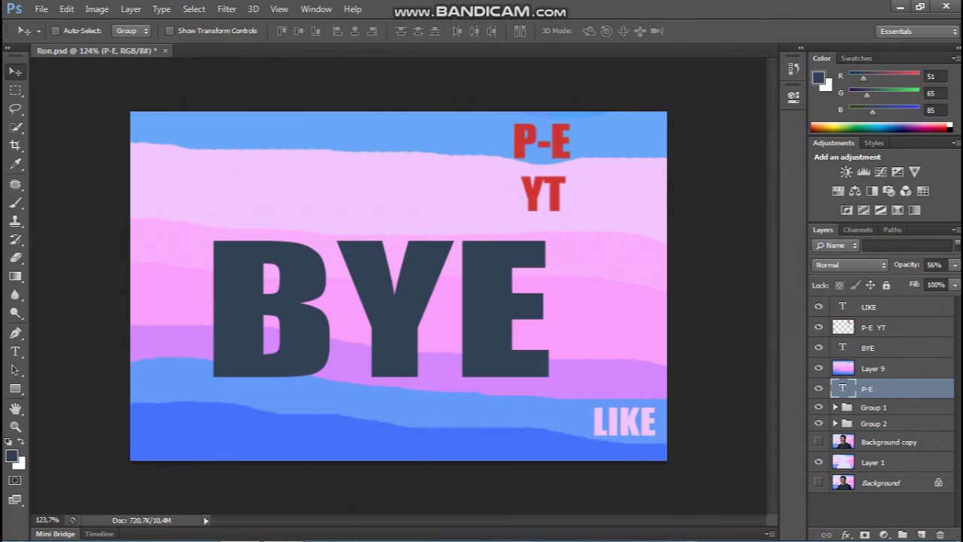